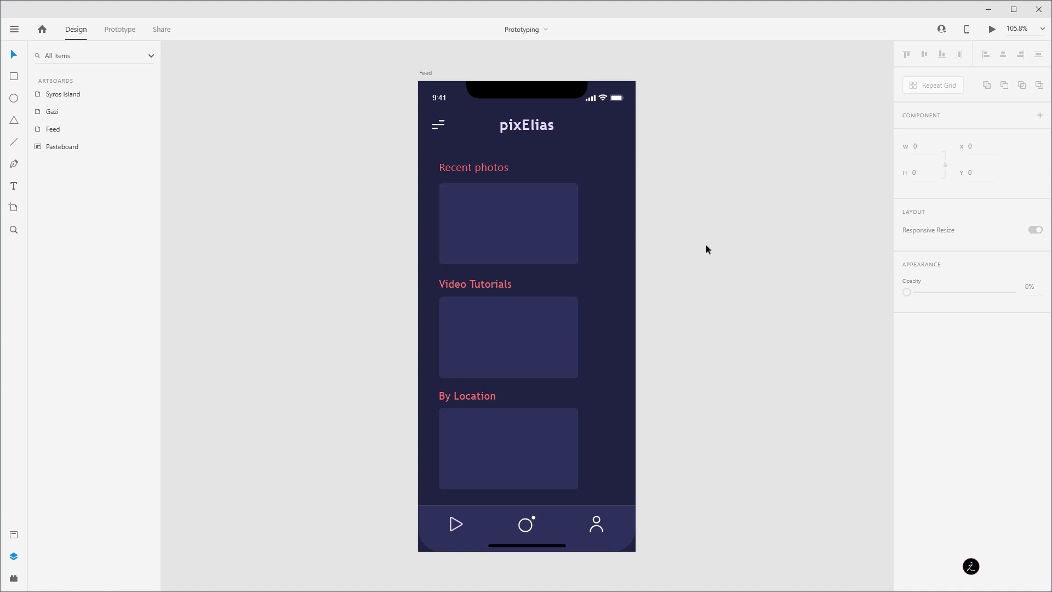
# - Turn the box under Recent photos into a repeat grid and extend it rightward to three boxes, about 769 wide
pyautogui.click(543, 236)
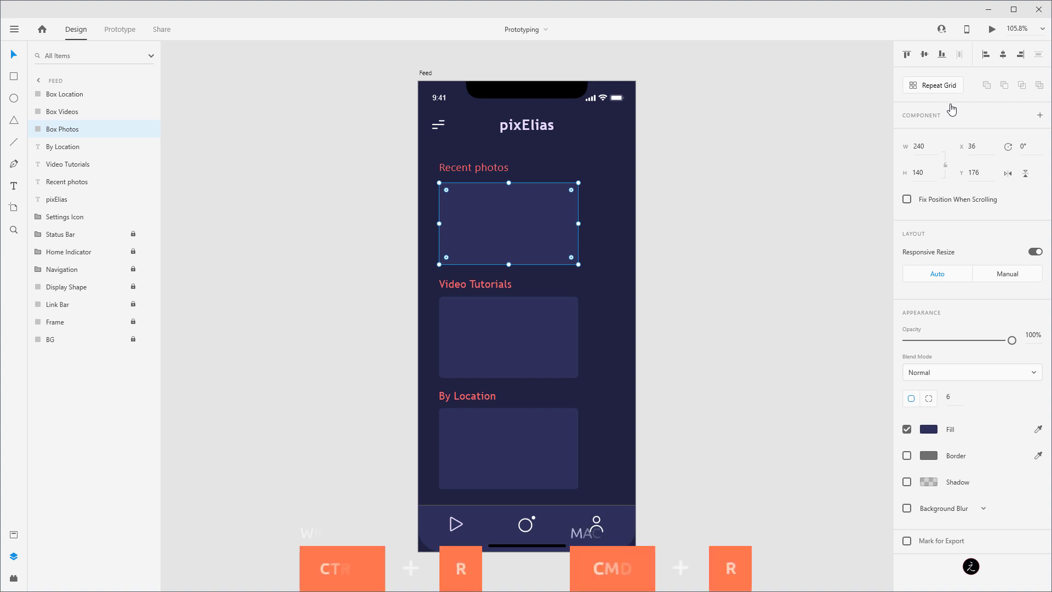
pyautogui.click(940, 88)
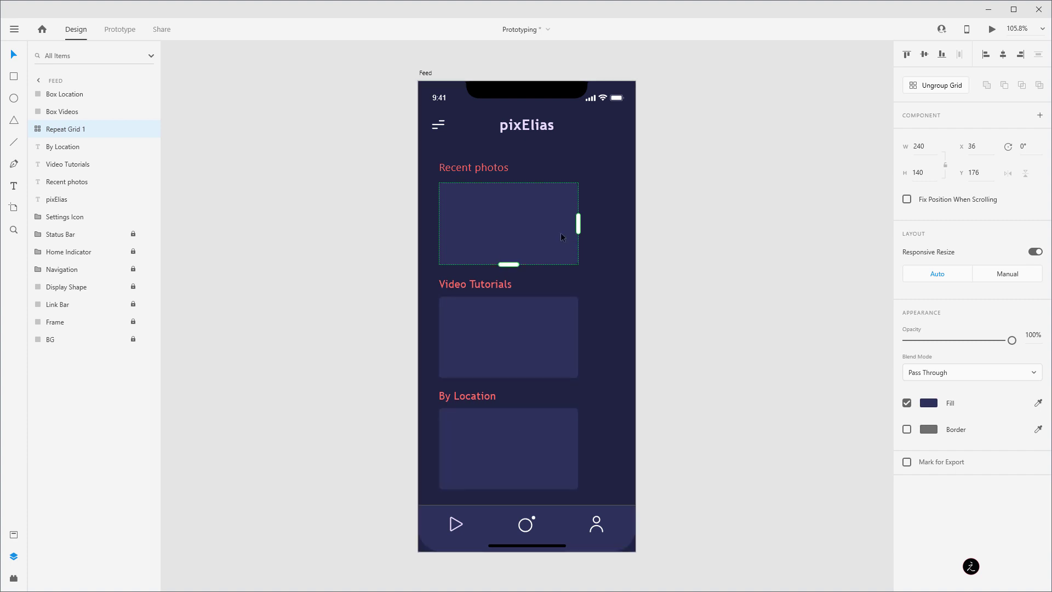
pyautogui.moveTo(576, 224); pyautogui.dragTo(848, 225)
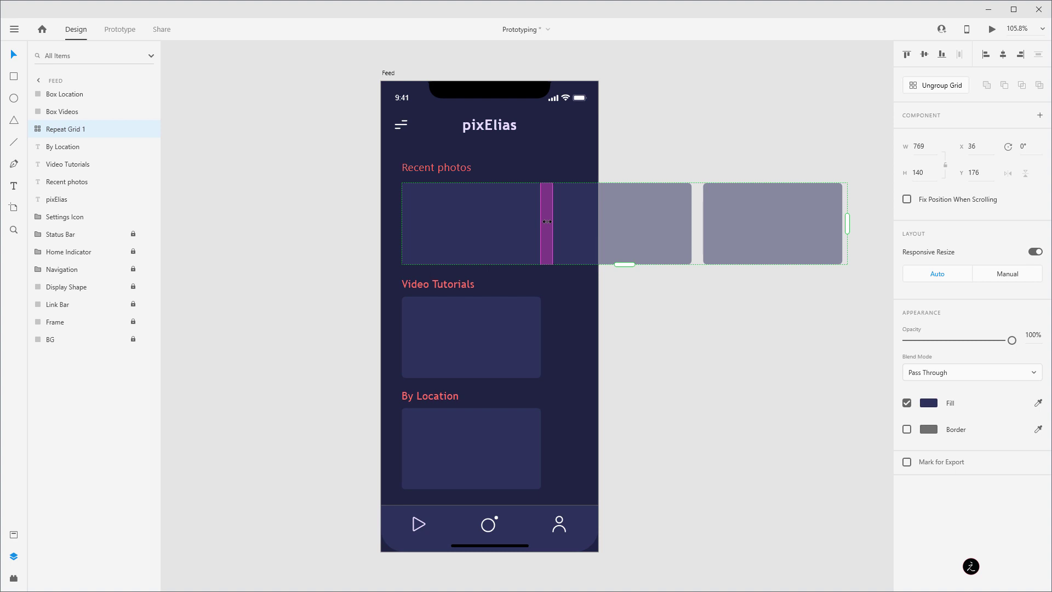
pyautogui.moveTo(547, 221)
pyautogui.mouseDown()
pyautogui.moveTo(616, 223)
pyautogui.moveTo(560, 230)
pyautogui.mouseUp()
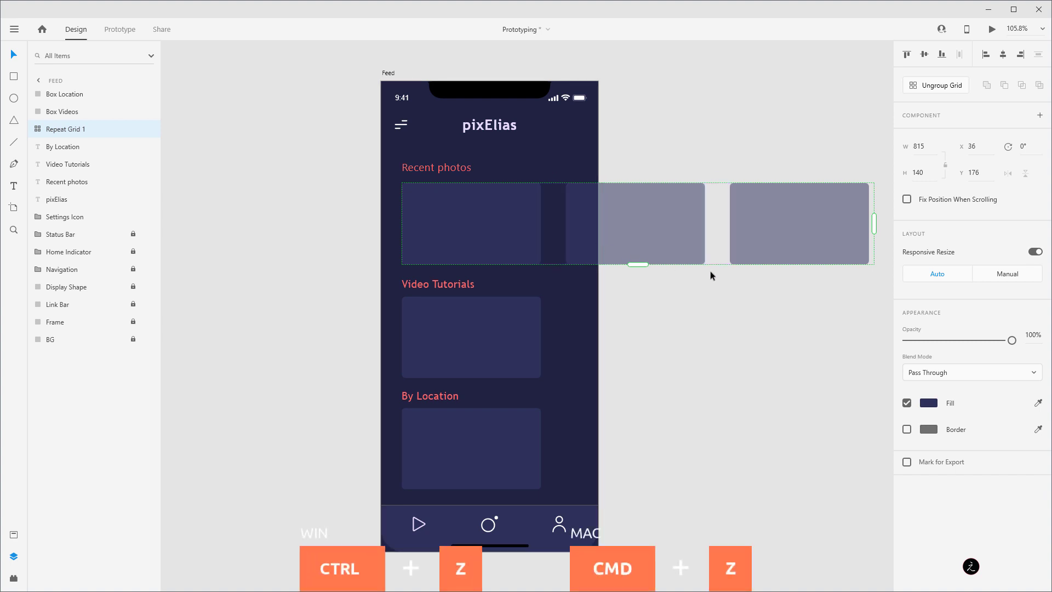
pyautogui.hotkey('ctrl', 'z')
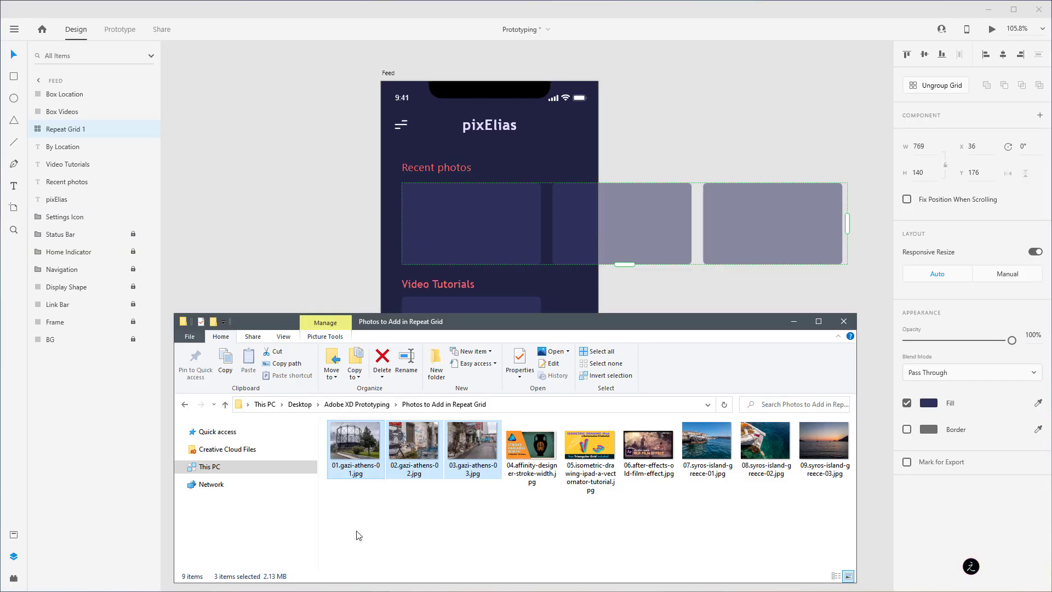
# - Fill the Recent photos repeat grid with 01.gazi-athens-01.jpg, 02.gazi-athens-02.jpg and 03.gazi-athens-03.jpg from File Explorer, and minimize the folder window
pyautogui.click(355, 452)
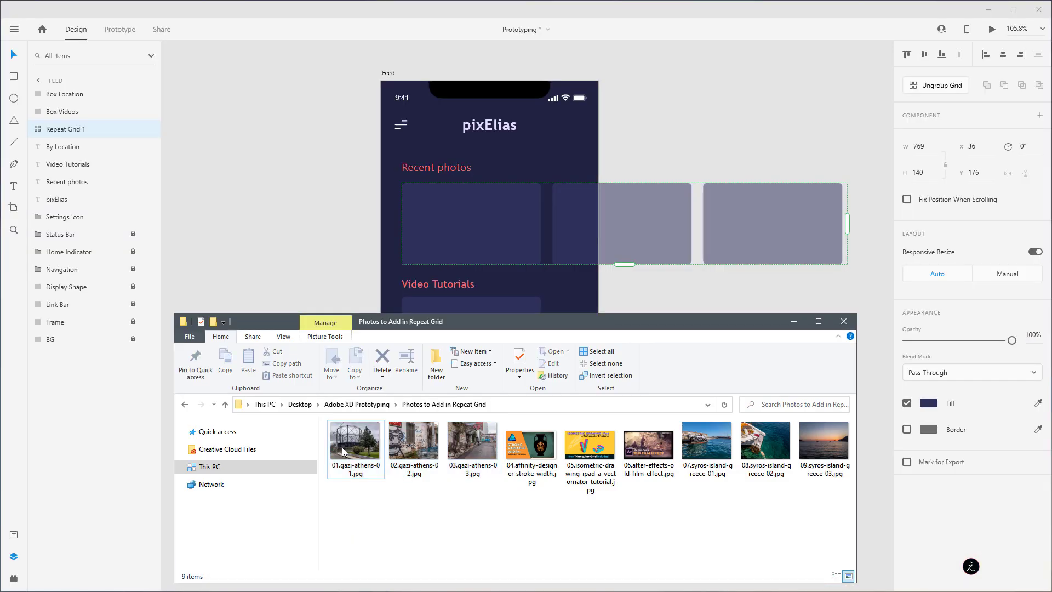
pyautogui.keyDown('shift'); pyautogui.click(466, 442); pyautogui.keyUp('shift')
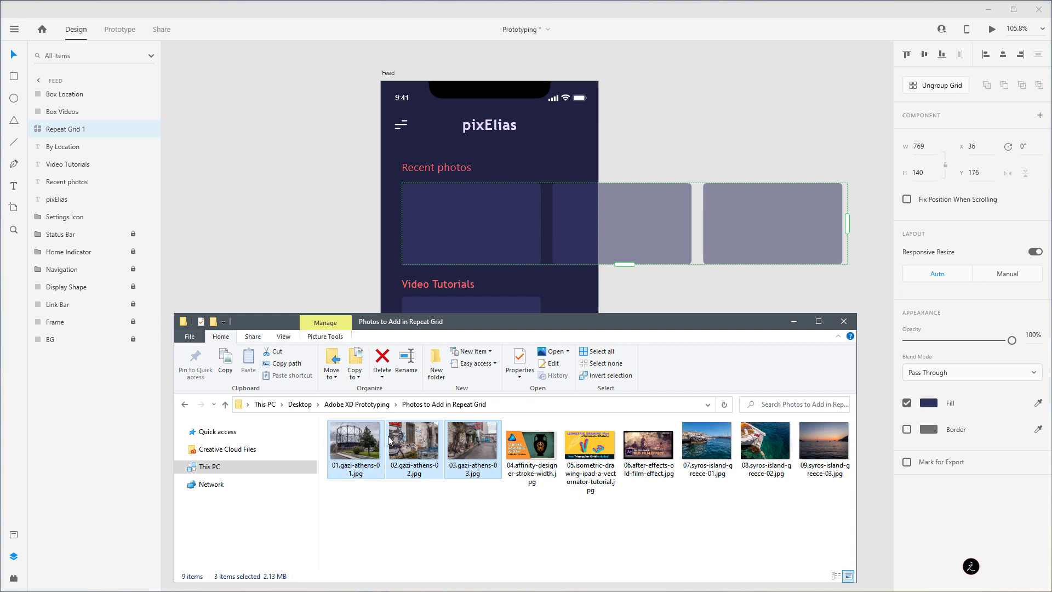
pyautogui.moveTo(362, 448); pyautogui.dragTo(481, 245)
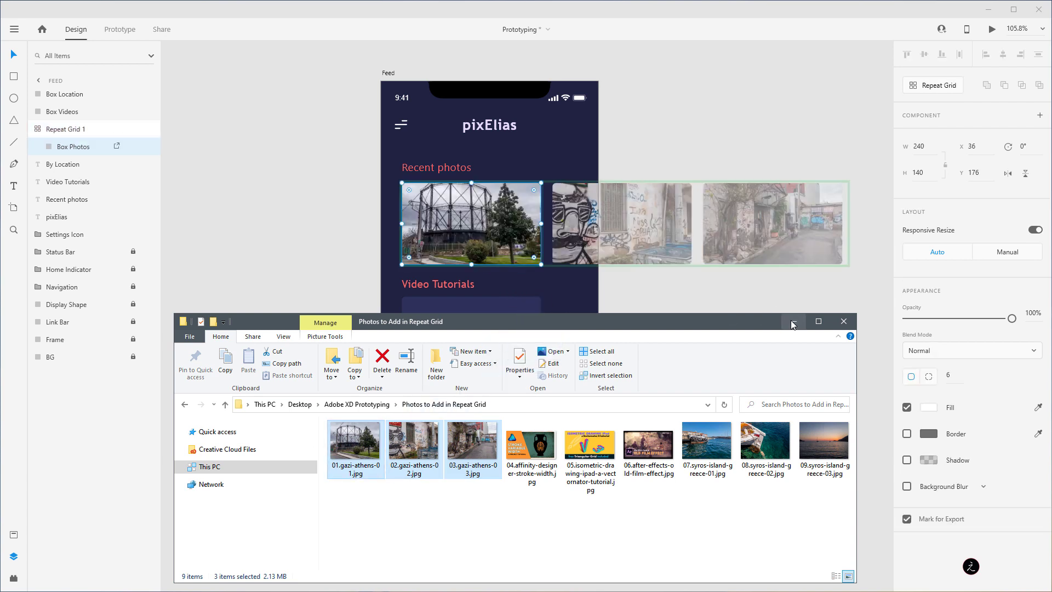
pyautogui.click(793, 322)
pyautogui.click(315, 286)
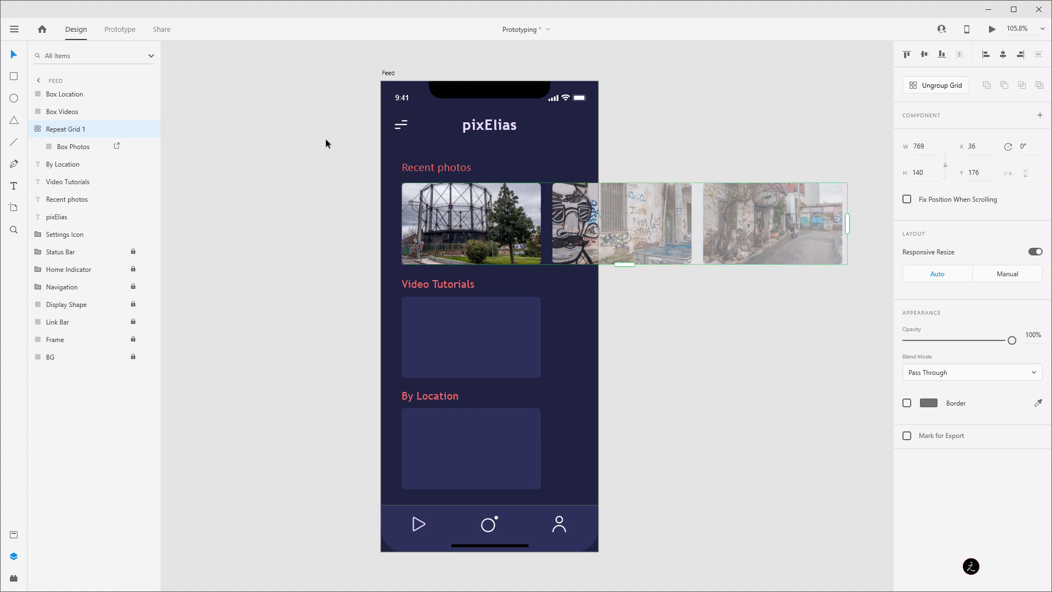
# - Duplicate the Feed artboard to its right and rename the copy Feed 2
pyautogui.moveTo(326, 136); pyautogui.dragTo(199, 129)
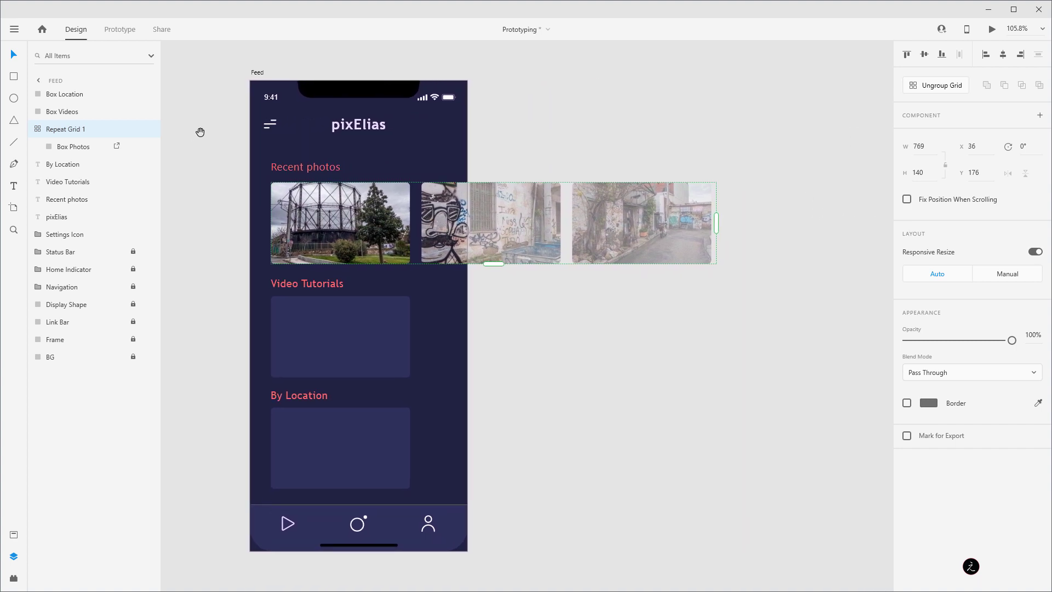
pyautogui.click(258, 77)
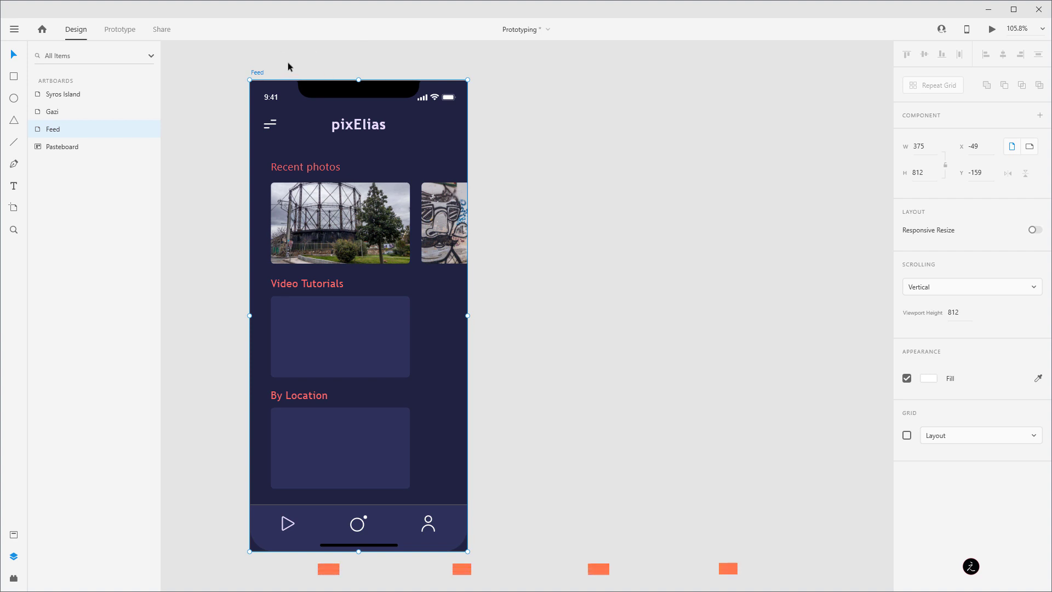
pyautogui.moveTo(262, 75); pyautogui.dragTo(549, 76)
pyautogui.doubleClick(549, 72)
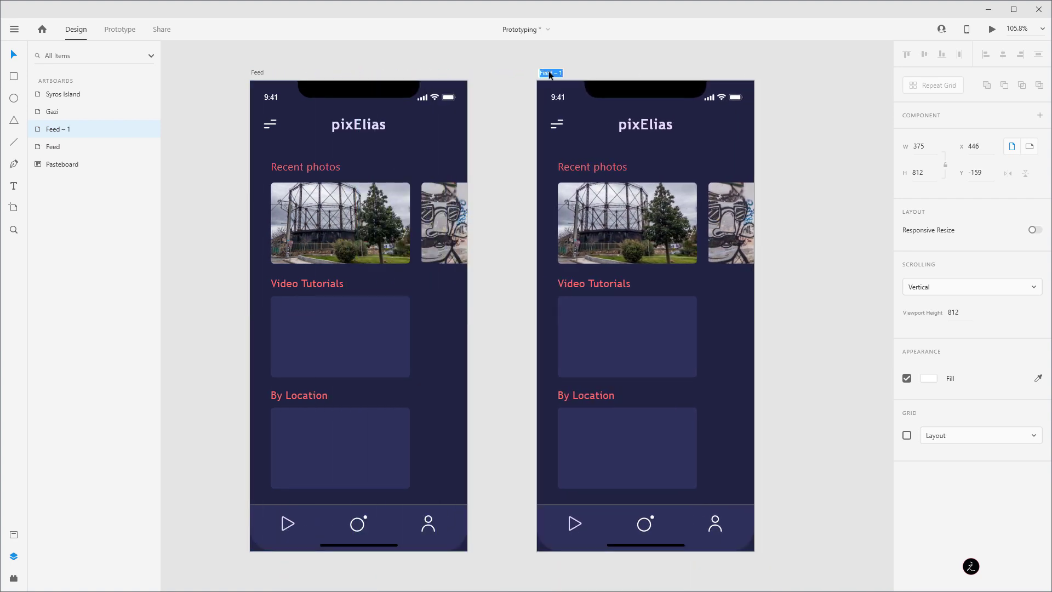
pyautogui.press('End')
pyautogui.press('BackSpace')
pyautogui.press('BackSpace')
pyautogui.press('BackSpace')
pyautogui.press('BackSpace')
pyautogui.write('2')
pyautogui.press('Return')
# - Duplicate the Feed 2 artboard to its right and rename the copy Feed 3
pyautogui.moveTo(534, 68); pyautogui.dragTo(606, 66)
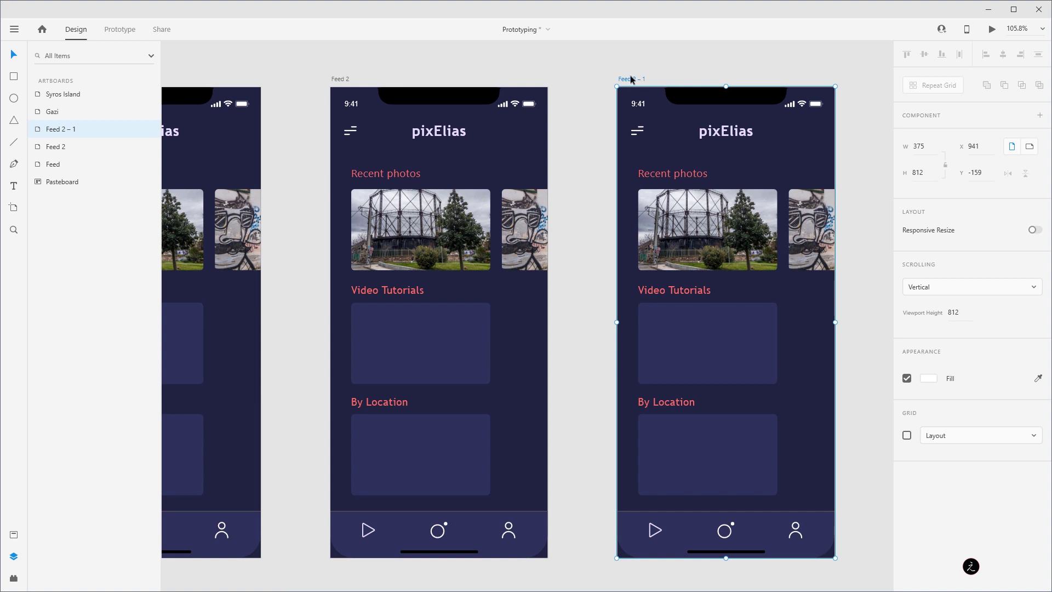
pyautogui.doubleClick(630, 78)
pyautogui.press('Right')
pyautogui.press('BackSpace')
pyautogui.press('BackSpace')
pyautogui.press('BackSpace')
pyautogui.press('BackSpace')
pyautogui.press('BackSpace')
pyautogui.press('BackSpace')
pyautogui.write('3')
pyautogui.press('Return')
# - Turn on the layout grid for the Feed 2 artboard
pyautogui.moveTo(304, 190); pyautogui.dragTo(367, 187)
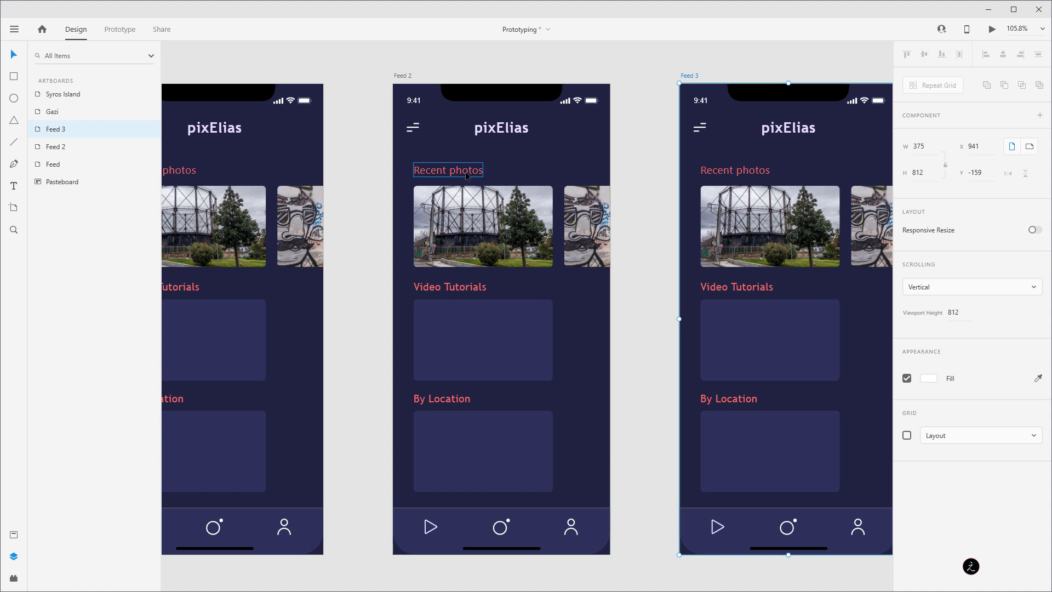
pyautogui.hscroll(2, 595, 162)
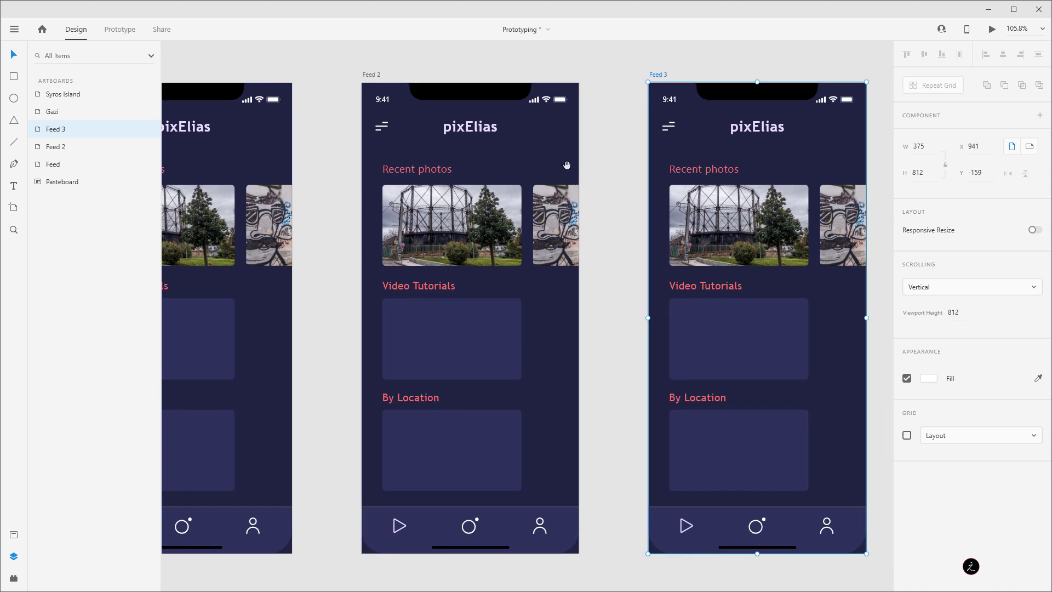
pyautogui.click(376, 78)
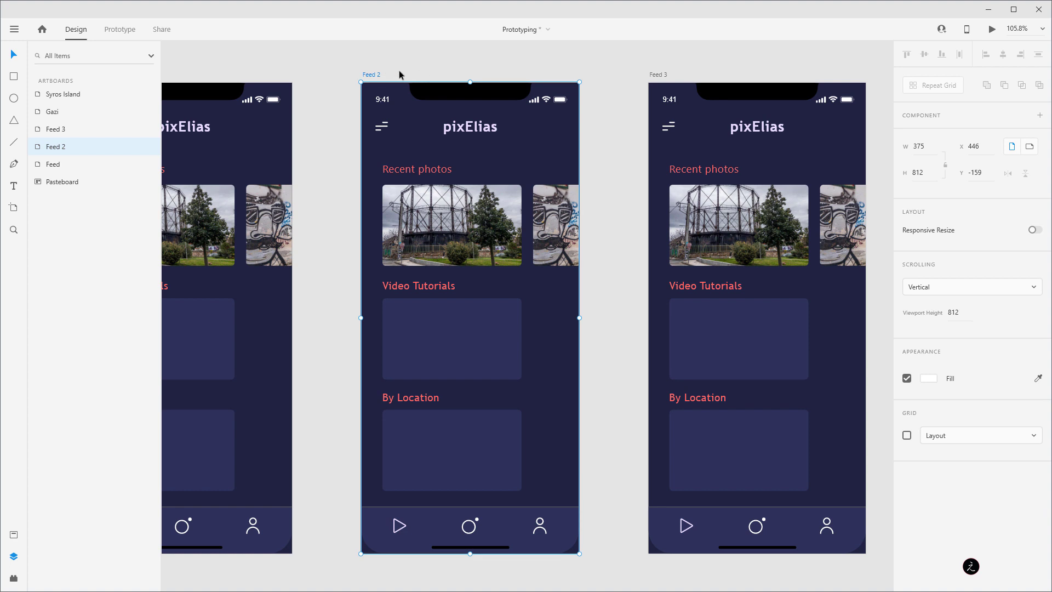
pyautogui.click(907, 437)
# - Shift the photo repeat grid on Feed 2 left to about X -223, aligning the second photo with the first layout column
pyautogui.keyDown('ctrl'); pyautogui.scroll(5, 477, 245); pyautogui.keyUp('ctrl')
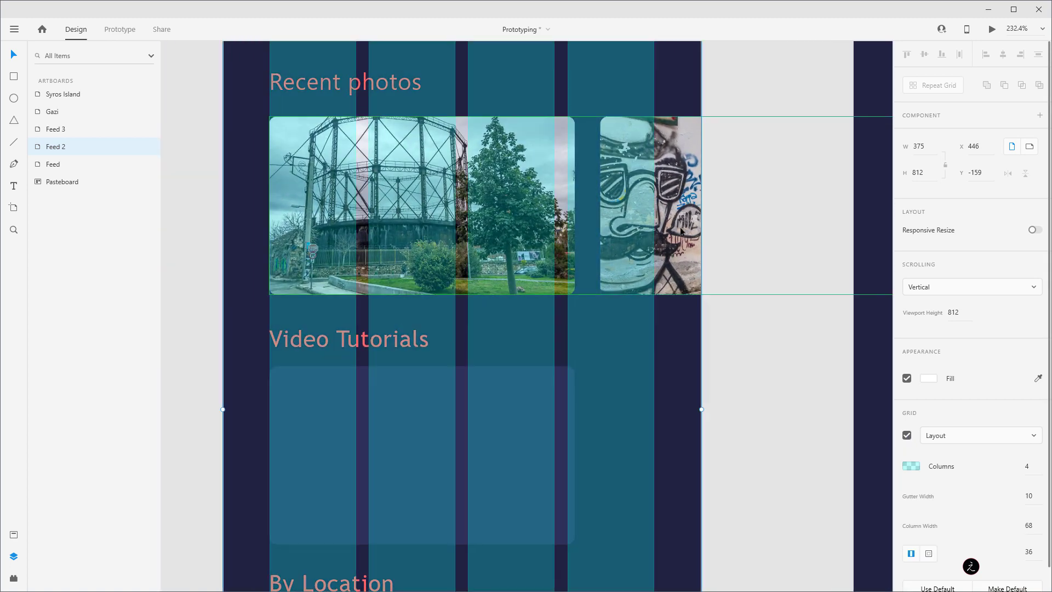
pyautogui.click(681, 231)
pyautogui.moveTo(681, 231); pyautogui.dragTo(351, 213)
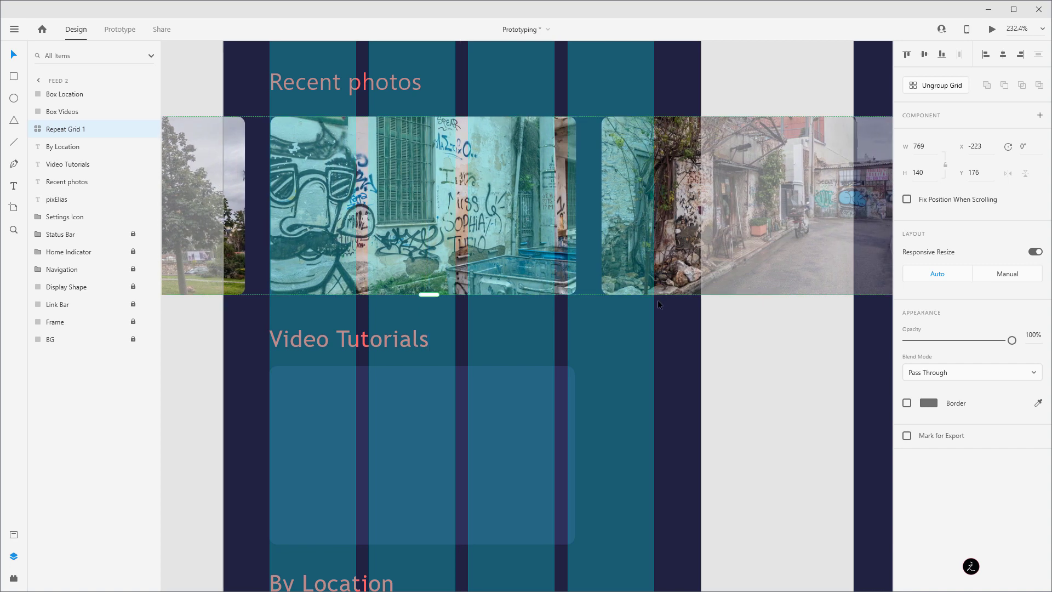
pyautogui.click(744, 362)
pyautogui.scroll(-5, 493, 245)
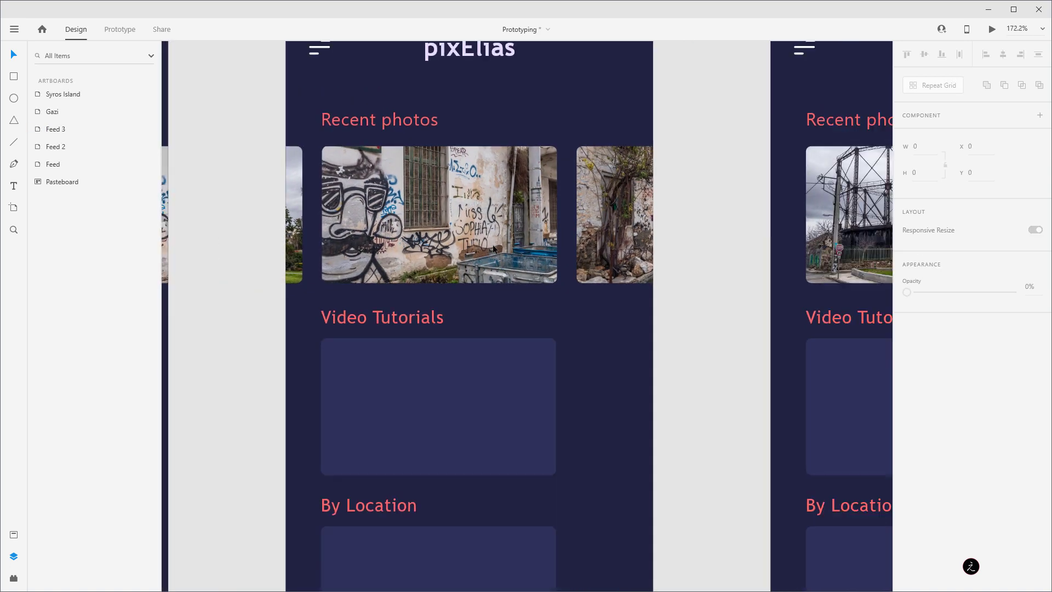
# - Shift the photo repeat grid on Feed 3 left to about X -483, aligning the third photo with the first layout column
pyautogui.moveTo(664, 169); pyautogui.dragTo(373, 228)
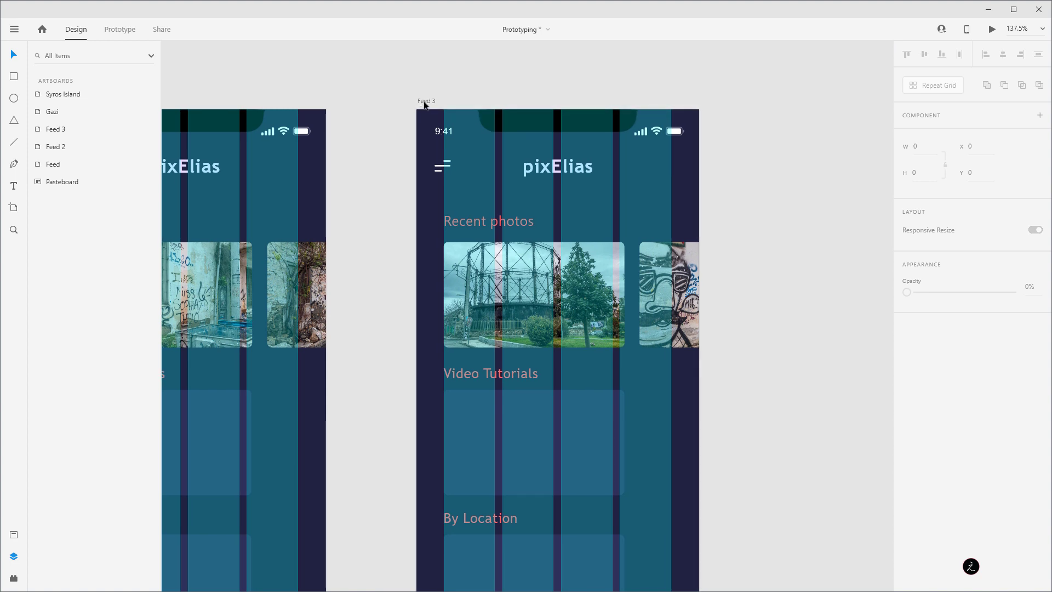
pyautogui.click(425, 100)
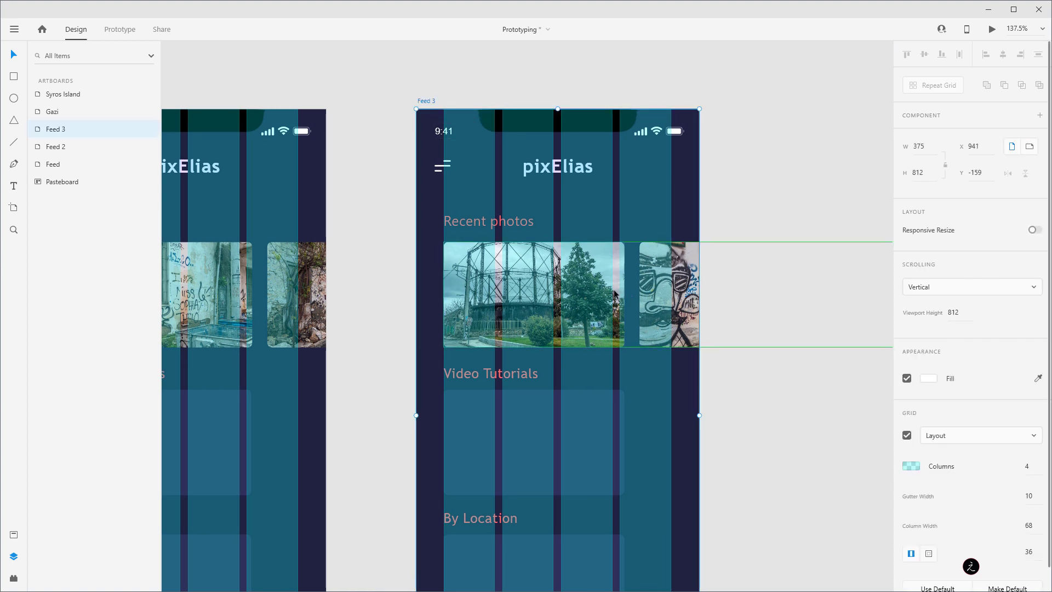
pyautogui.click(634, 291)
pyautogui.moveTo(592, 293); pyautogui.dragTo(485, 286)
pyautogui.moveTo(588, 277); pyautogui.dragTo(456, 277)
pyautogui.moveTo(587, 277); pyautogui.dragTo(503, 279)
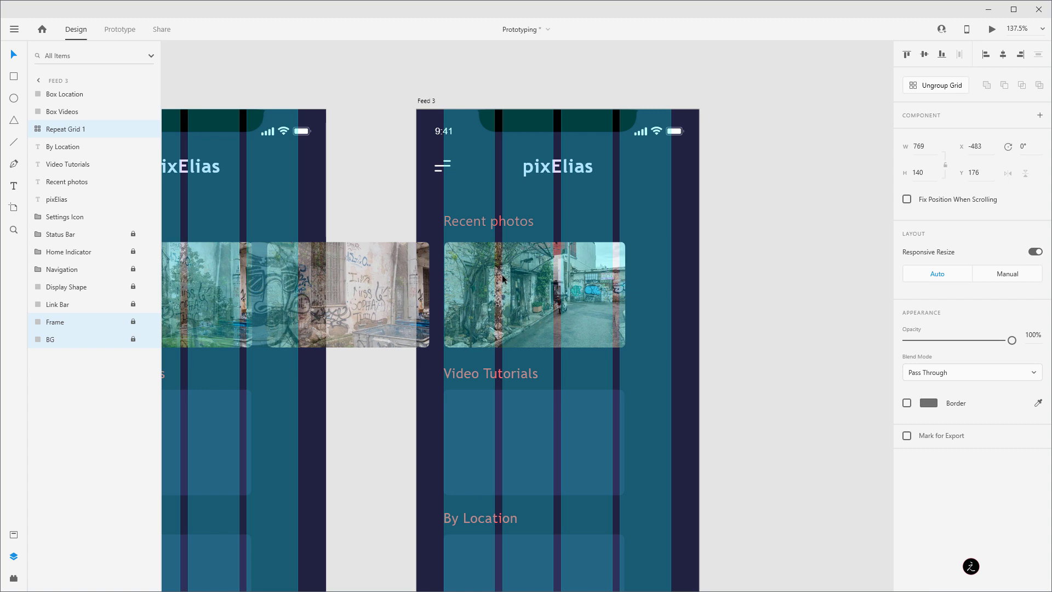
pyautogui.click(727, 287)
# - Turn off the layout grid, starting from the Feed artboard
pyautogui.scroll(-3, 725, 287)
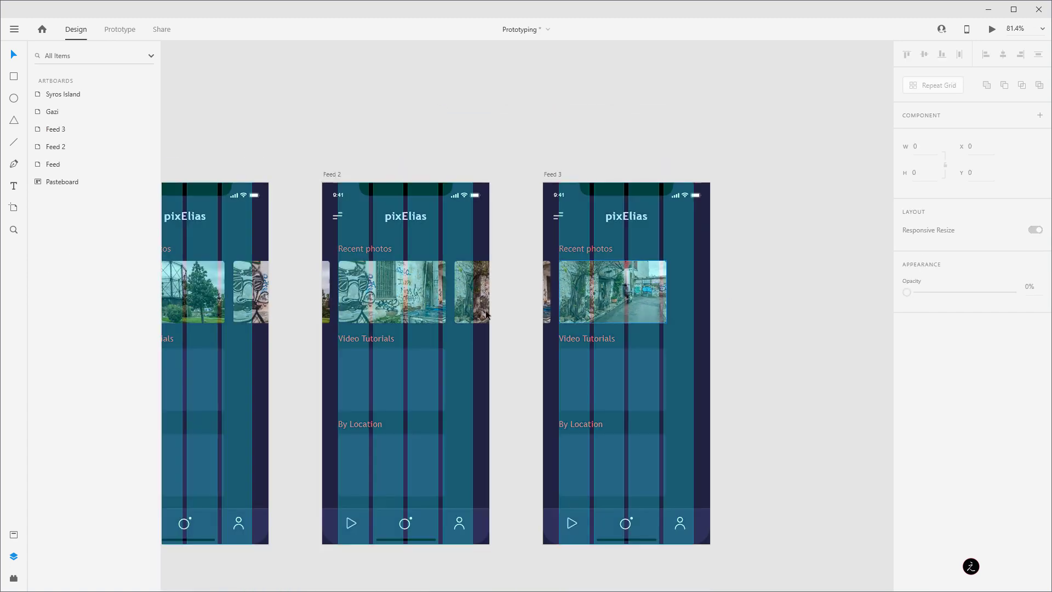
pyautogui.moveTo(437, 150); pyautogui.dragTo(495, 117)
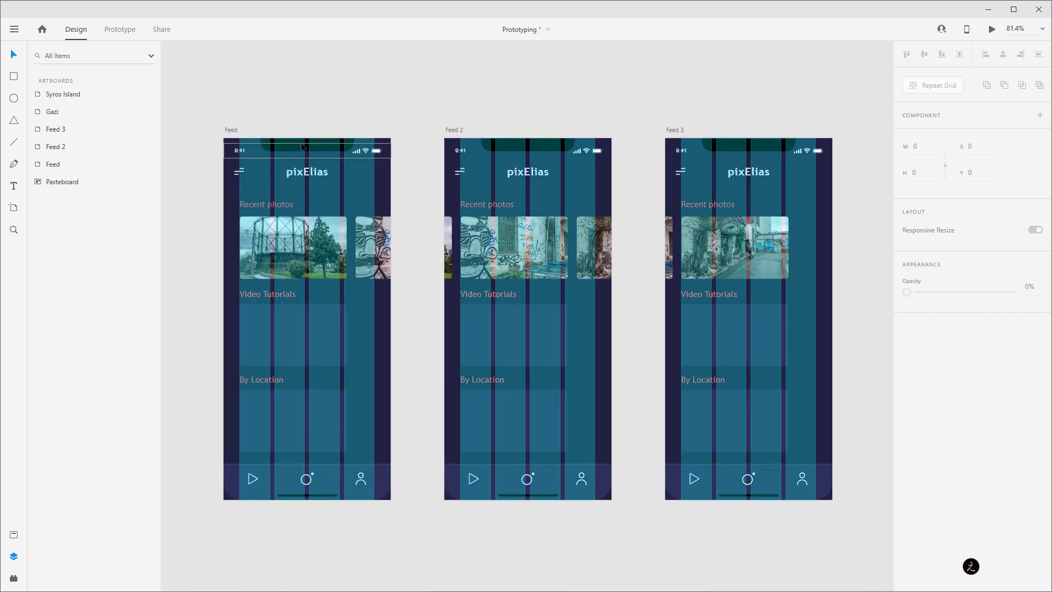
pyautogui.click(232, 131)
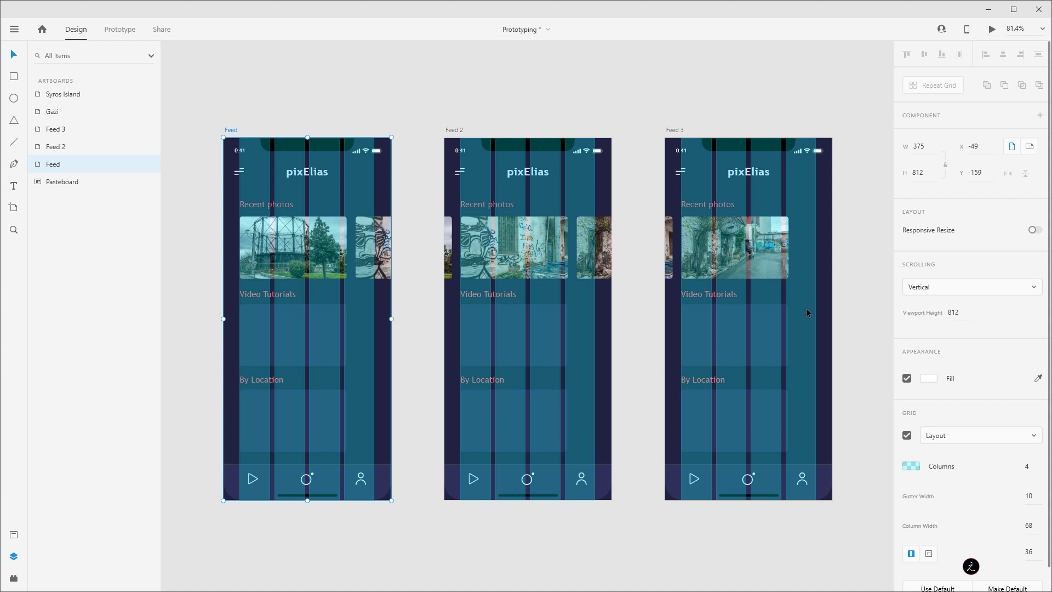
pyautogui.click(907, 436)
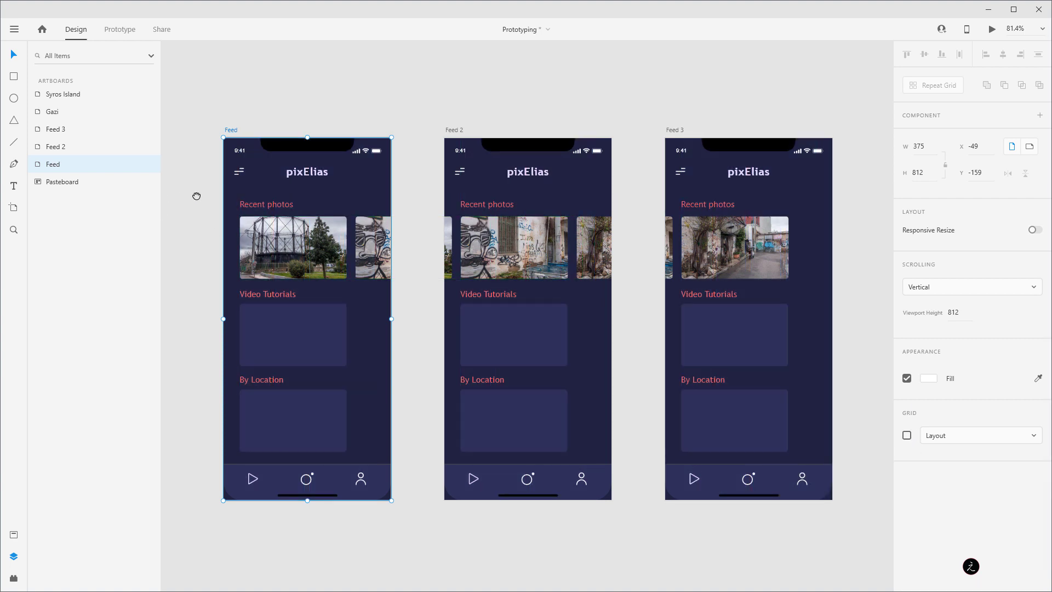
# - Switch to Prototype mode and add an interaction to the first photo inside the Feed artboard's repeat grid
pyautogui.hscroll(1, 254, 233)
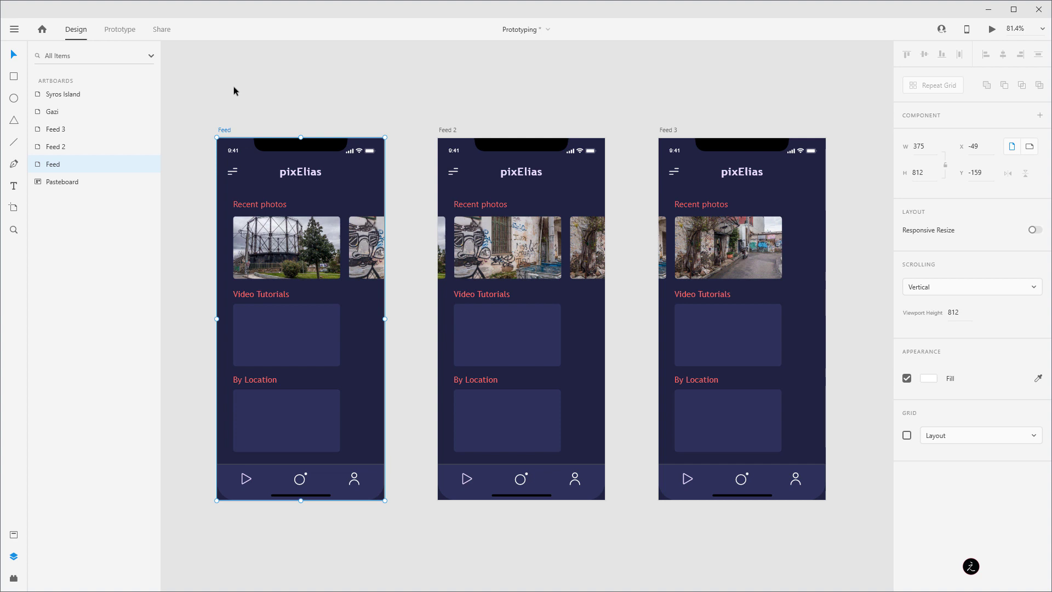
pyautogui.click(122, 30)
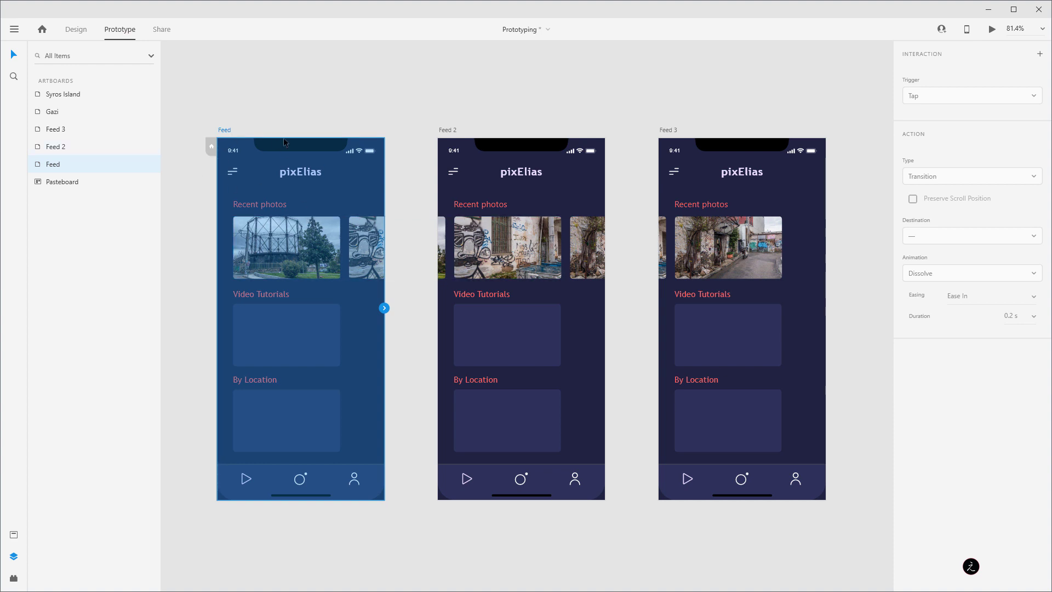
pyautogui.click(286, 248)
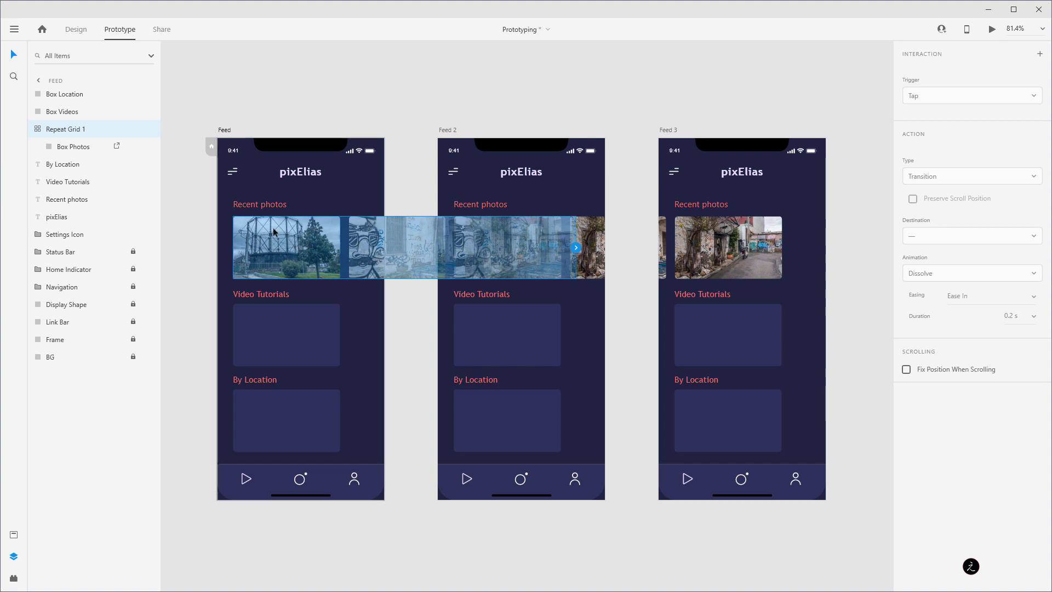
pyautogui.doubleClick(303, 244)
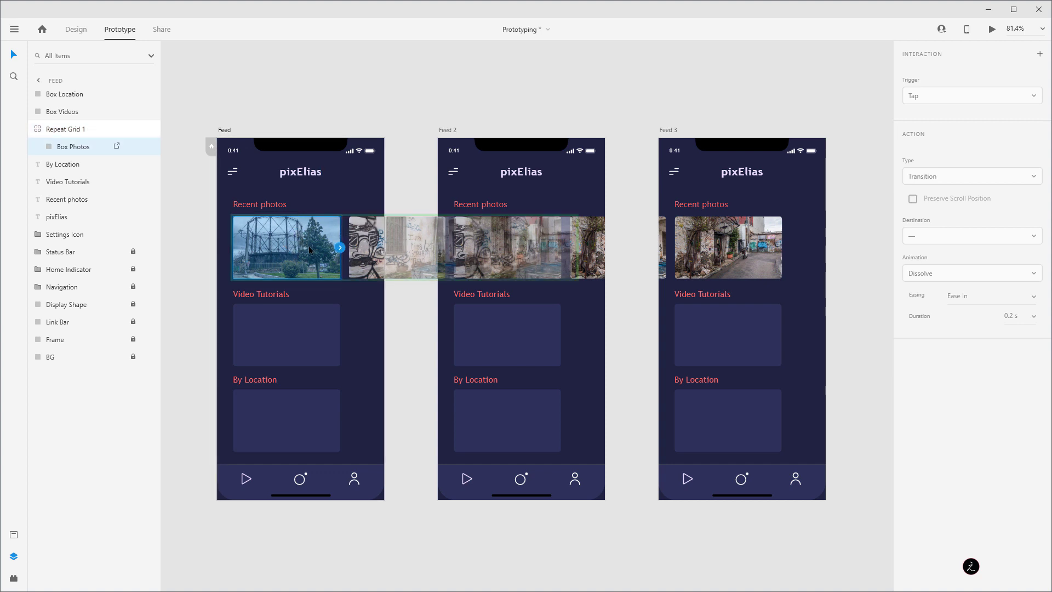
pyautogui.click(339, 249)
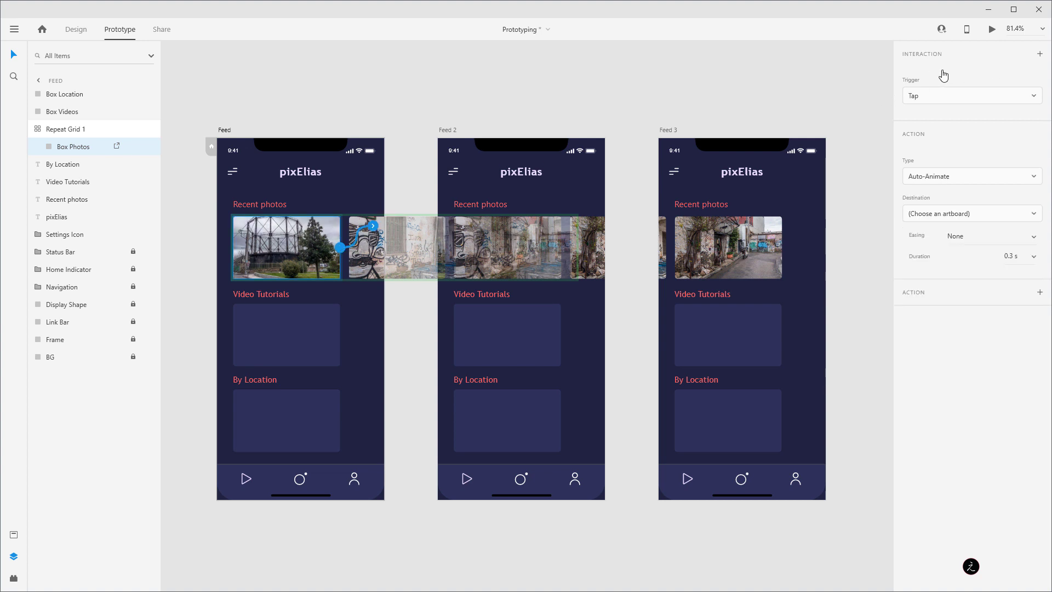
# - Set the photo interaction's trigger to Drag, with Auto-Animate as the action type
pyautogui.click(927, 96)
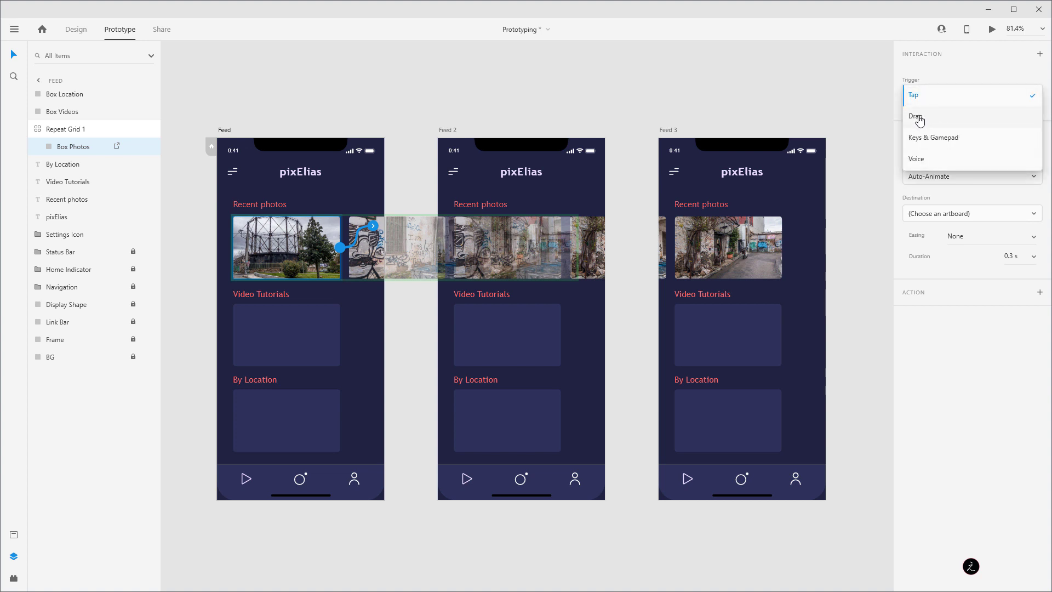
pyautogui.click(919, 117)
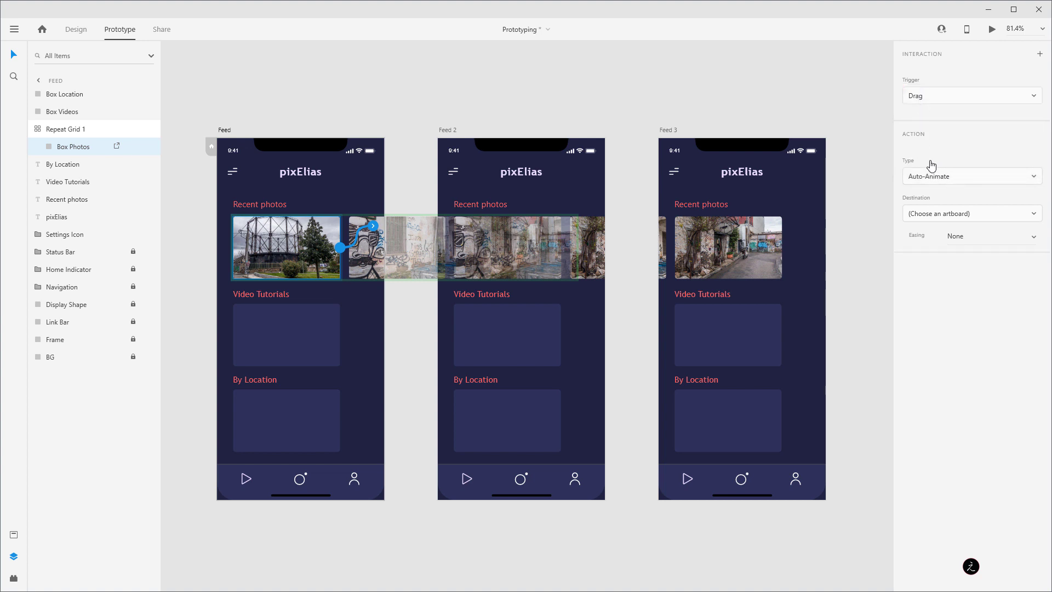
pyautogui.click(968, 181)
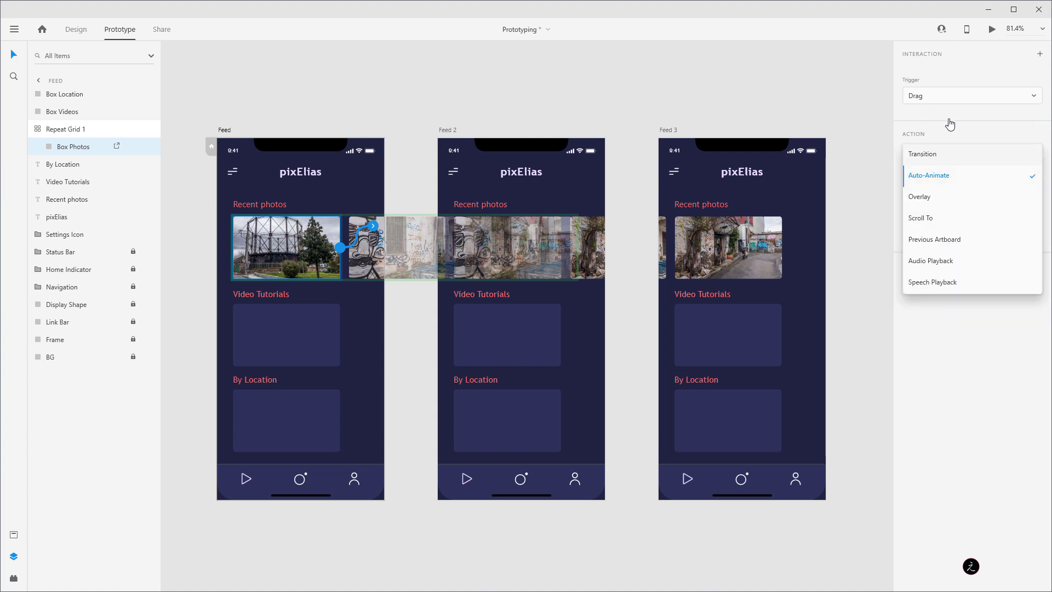
pyautogui.click(943, 133)
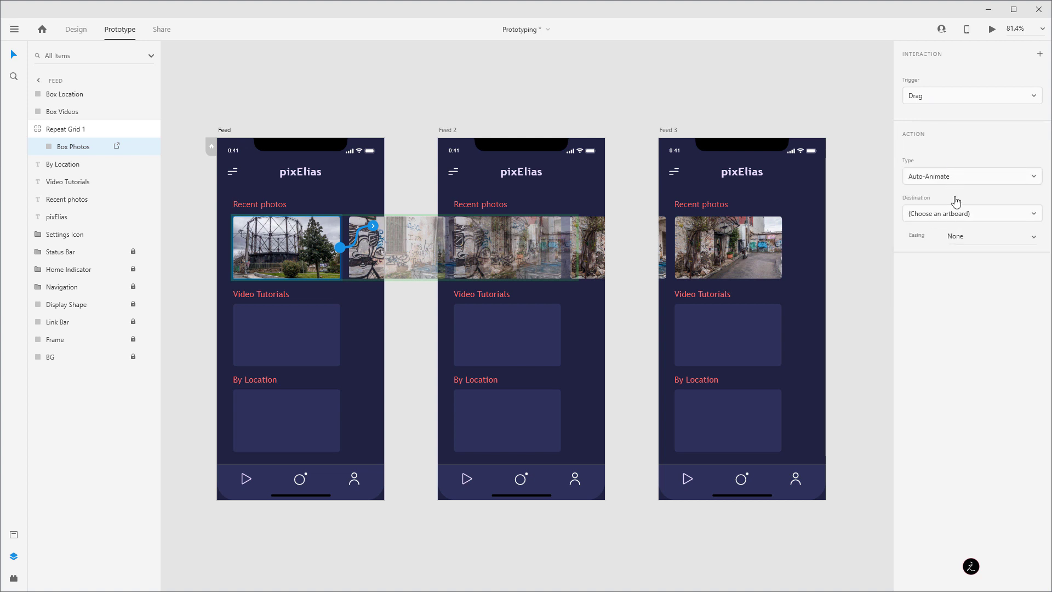
# - Set the first Feed photo's destination to Feed 2, and link the second photo to Feed 2 with Drag and Auto-Animate
pyautogui.click(927, 215)
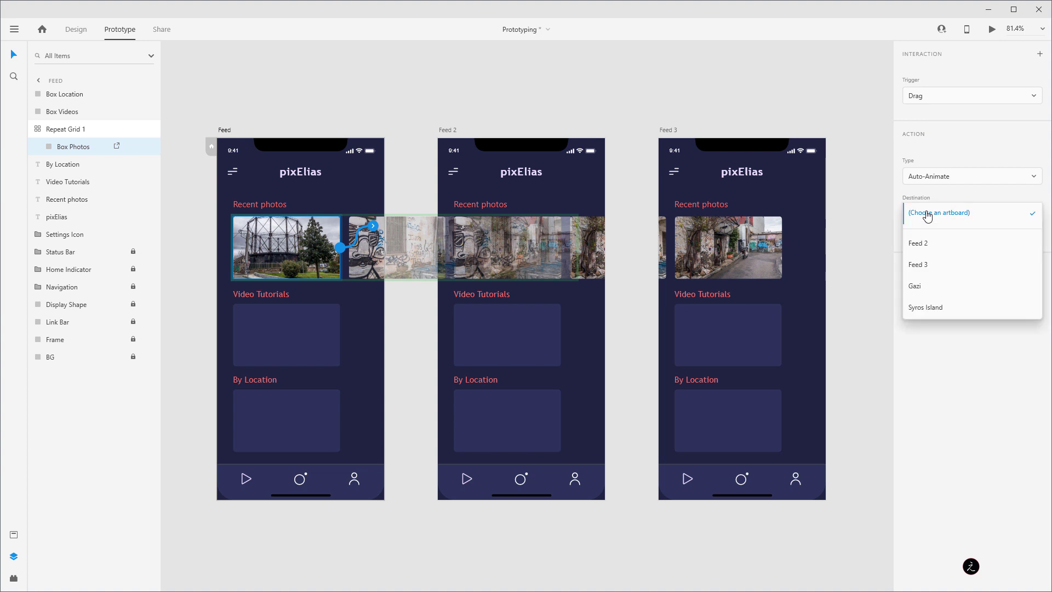
pyautogui.click(951, 250)
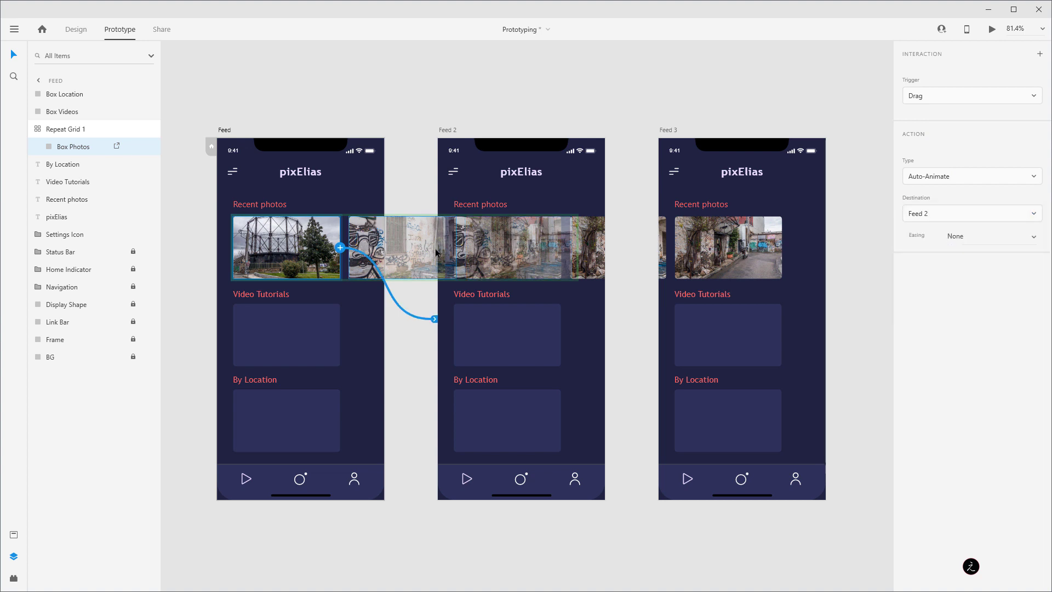
pyautogui.click(362, 227)
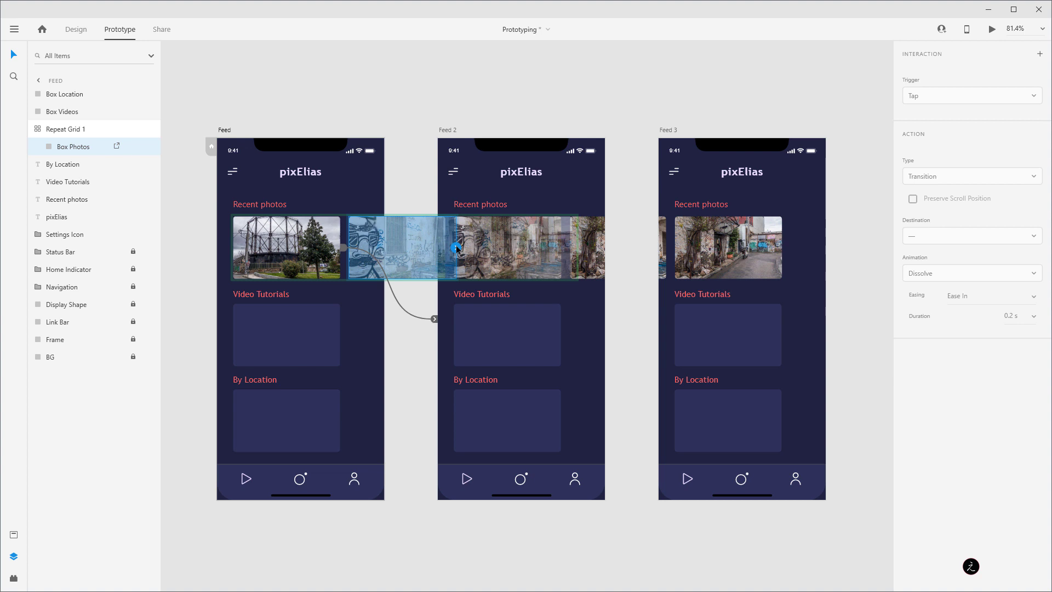
pyautogui.moveTo(458, 251); pyautogui.dragTo(489, 225)
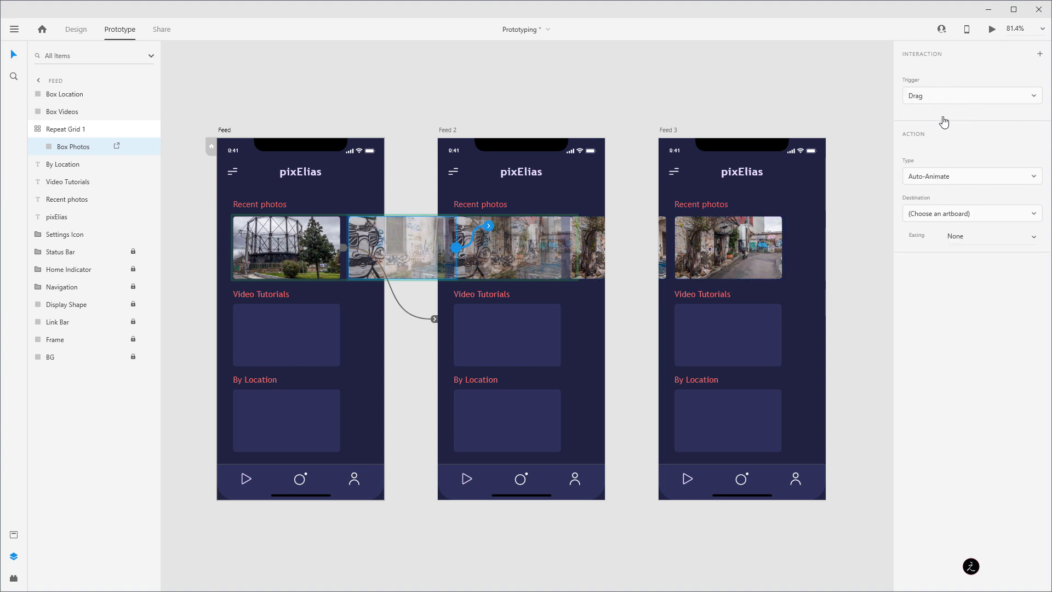
pyautogui.click(941, 219)
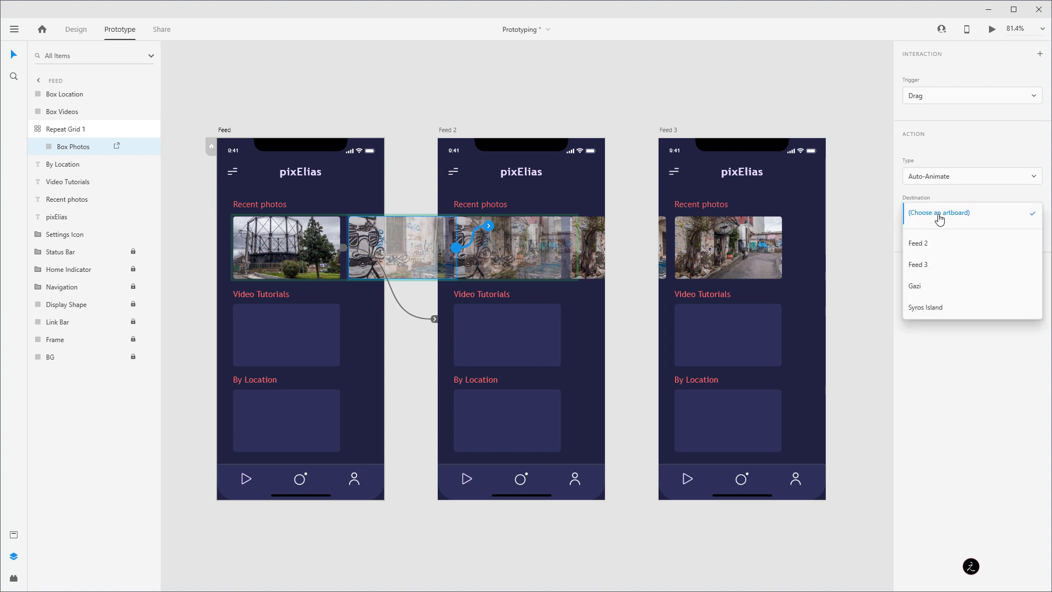
pyautogui.click(926, 248)
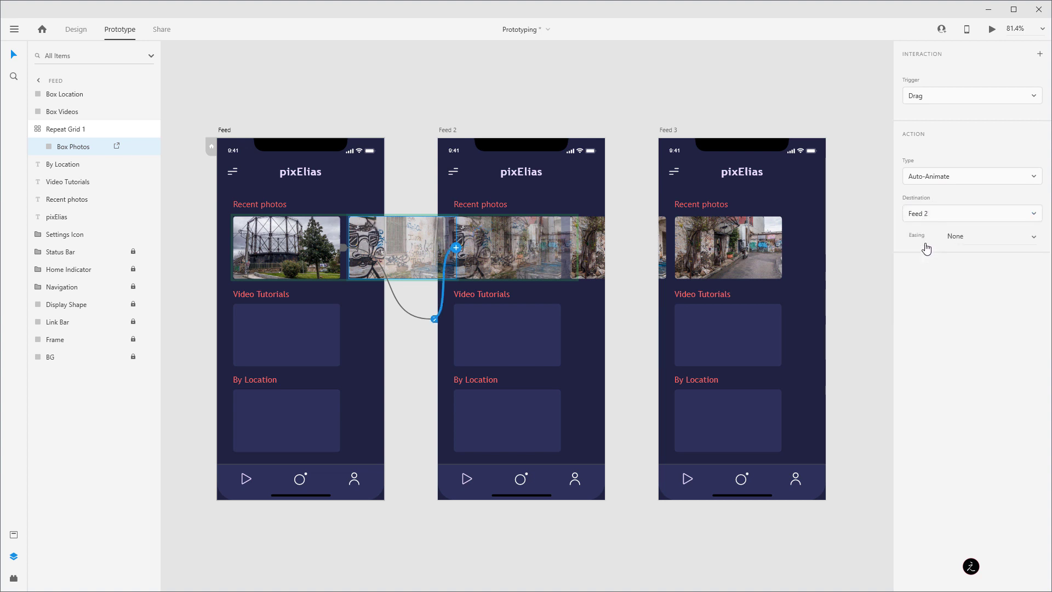
# - Link the second photo in Feed 2's repeat grid to Feed 3 with a Drag trigger and Auto-Animate
pyautogui.click(448, 130)
pyautogui.doubleClick(515, 239)
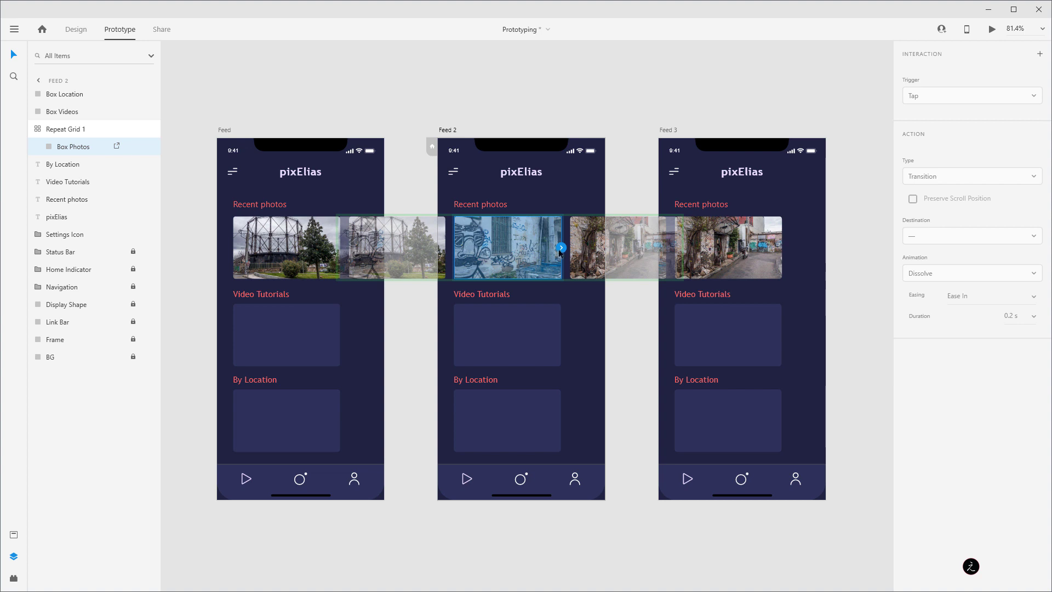
pyautogui.moveTo(563, 249); pyautogui.dragTo(594, 225)
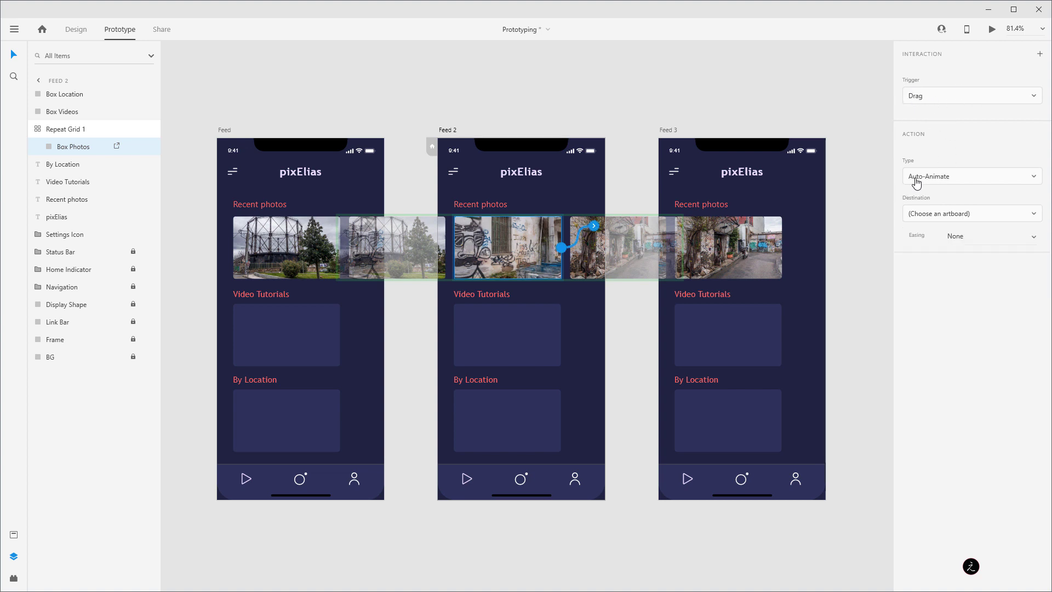
pyautogui.click(944, 216)
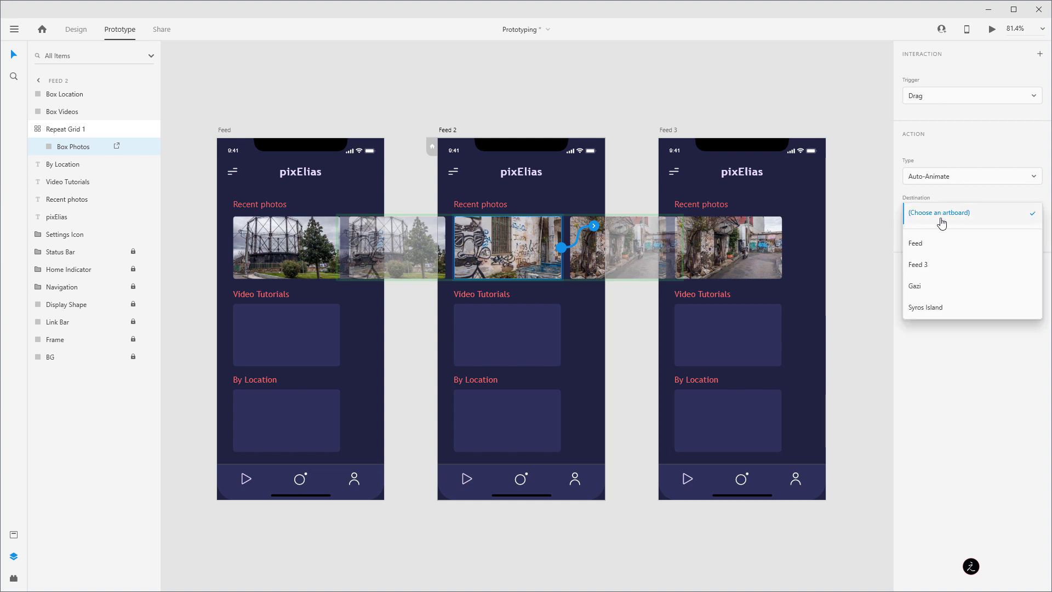
pyautogui.click(930, 267)
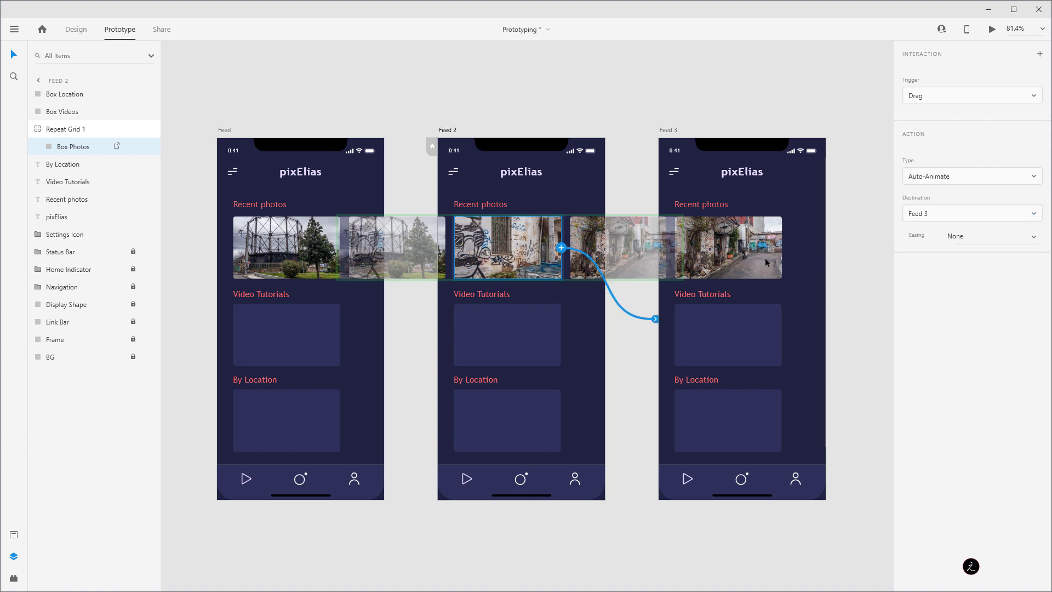
# - Link Feed 2's third photo to Feed 3 using a Drag trigger and Auto-Animate
pyautogui.click(620, 239)
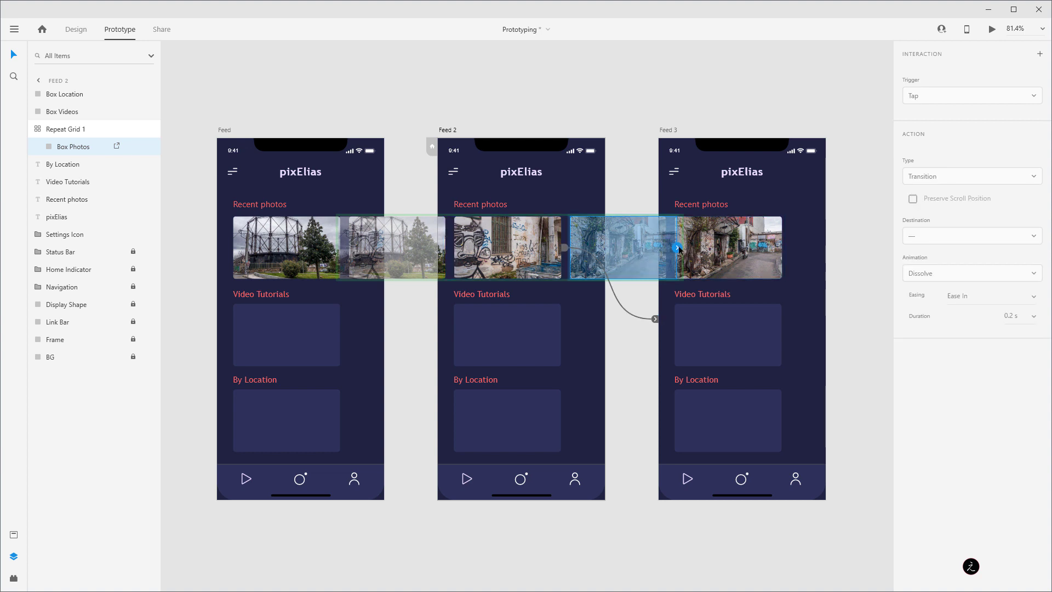
pyautogui.click(973, 95)
pyautogui.click(931, 118)
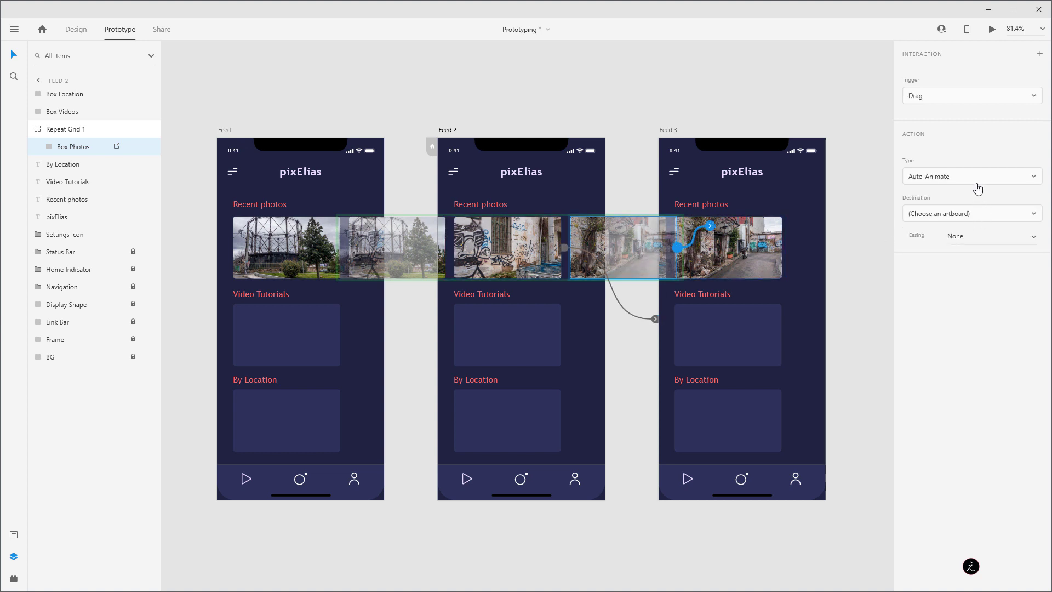
pyautogui.click(963, 218)
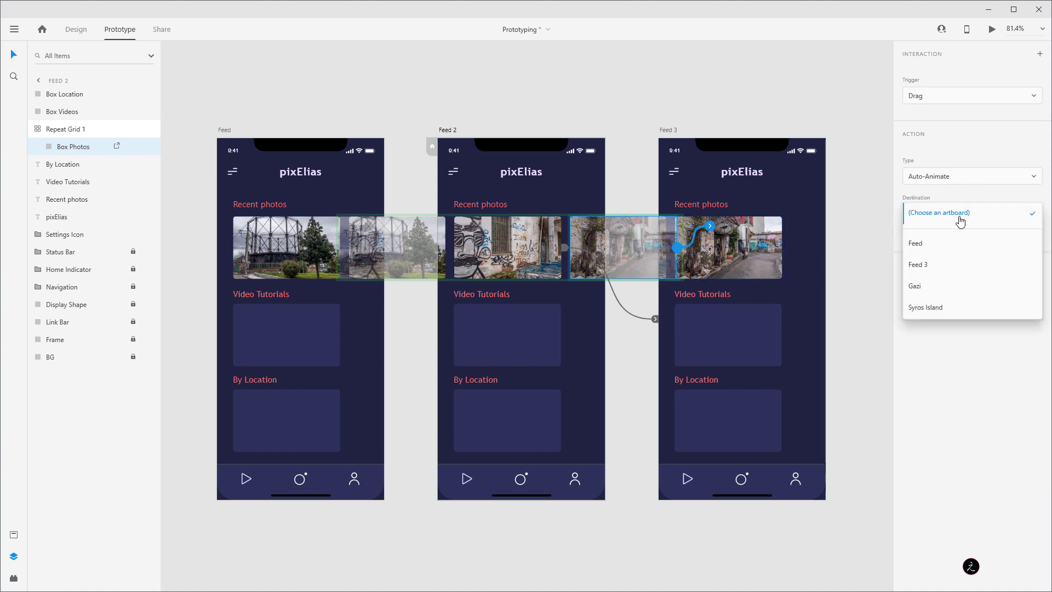
pyautogui.click(931, 268)
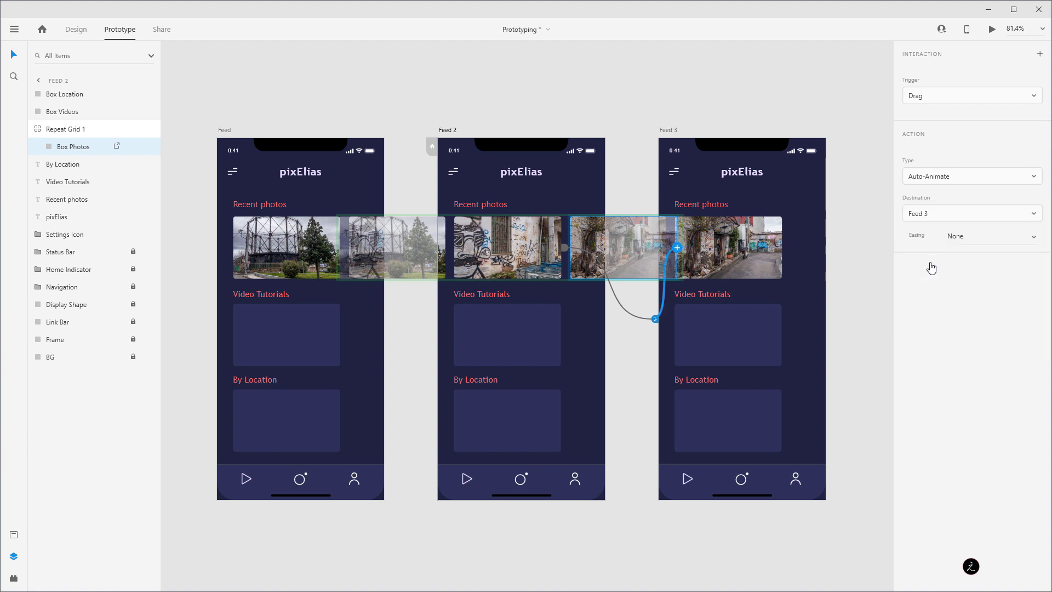
# - Link the third photo in Feed 3's repeat grid back to the Feed artboard with Drag and Auto-Animate
pyautogui.click(669, 131)
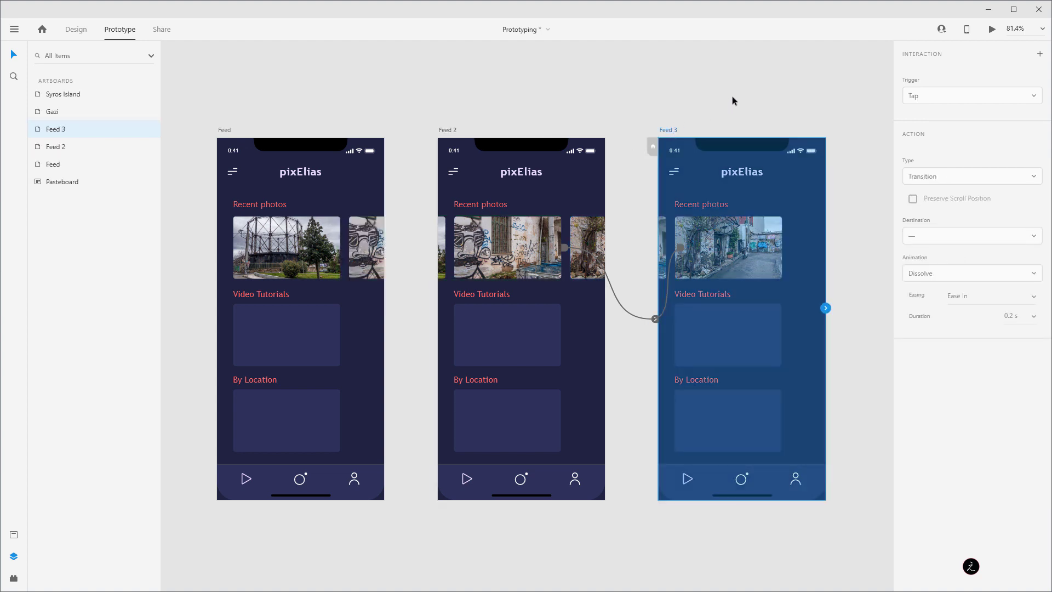
pyautogui.doubleClick(728, 251)
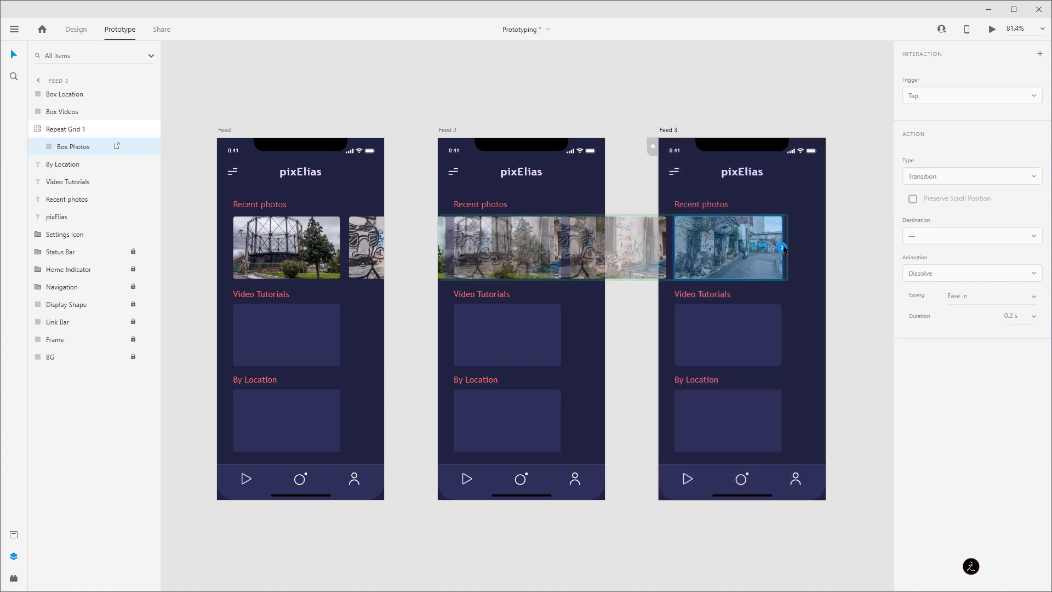
pyautogui.moveTo(782, 248); pyautogui.dragTo(360, 181)
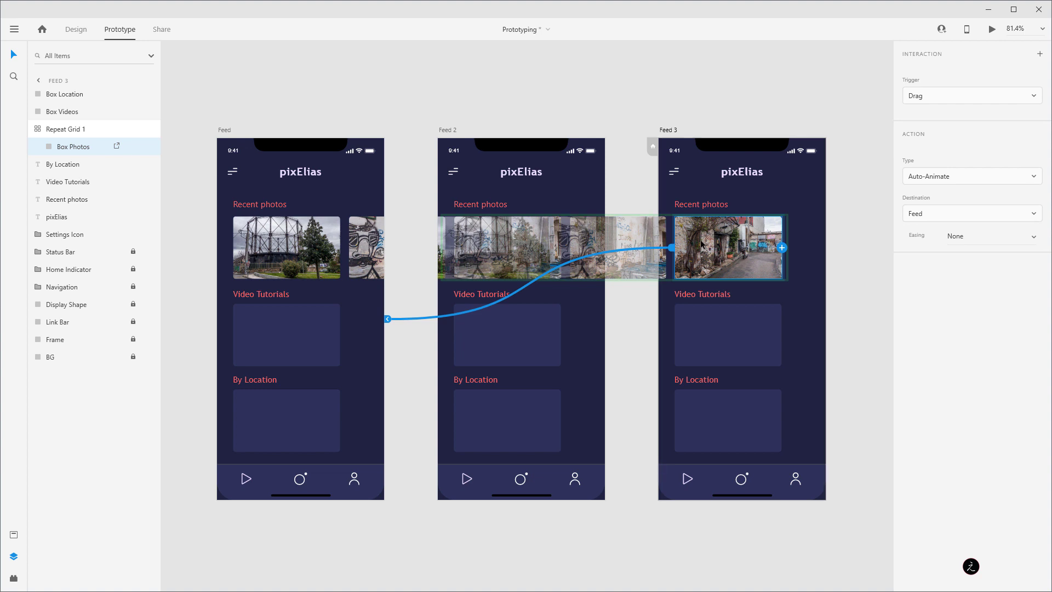
# - Link Feed 2's second photo to Feed with Keys & Gamepad and Auto-Animate, and its first photo to Feed with Drag and Auto-Animate
pyautogui.click(453, 132)
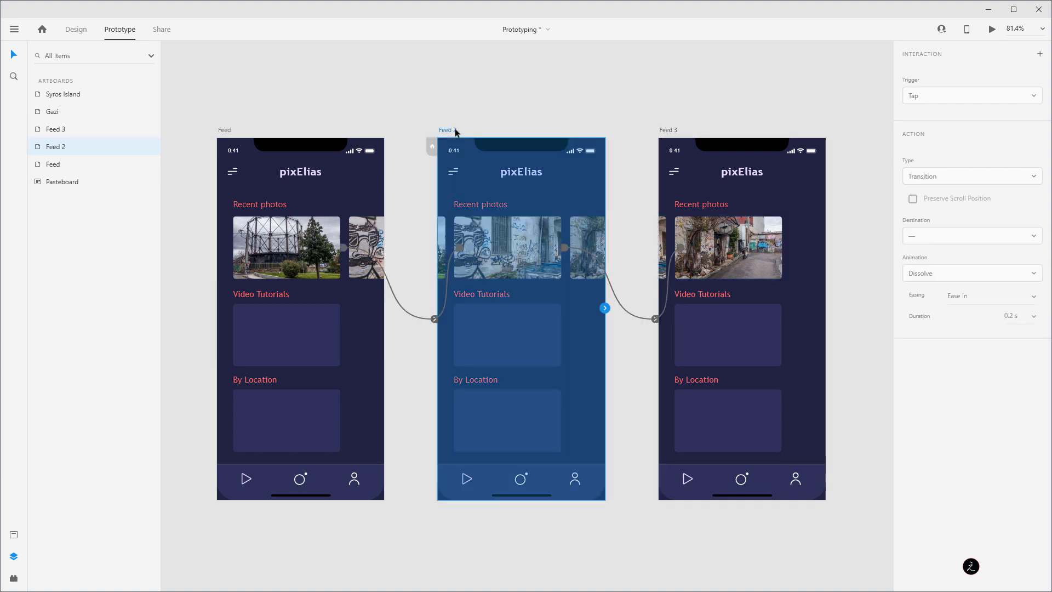
pyautogui.click(509, 243)
pyautogui.doubleClick(509, 244)
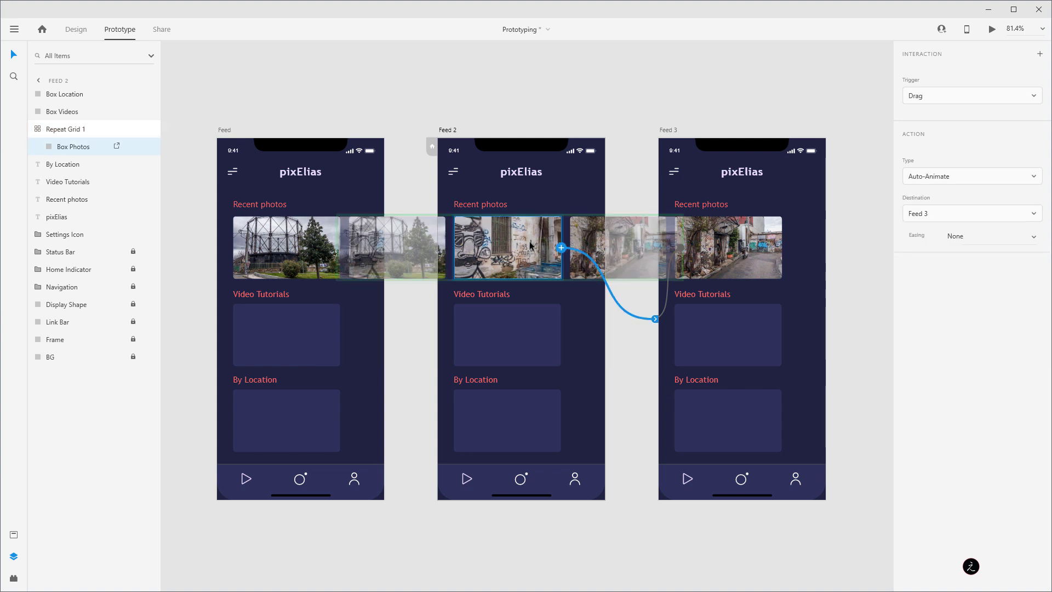
pyautogui.moveTo(562, 249); pyautogui.dragTo(357, 208)
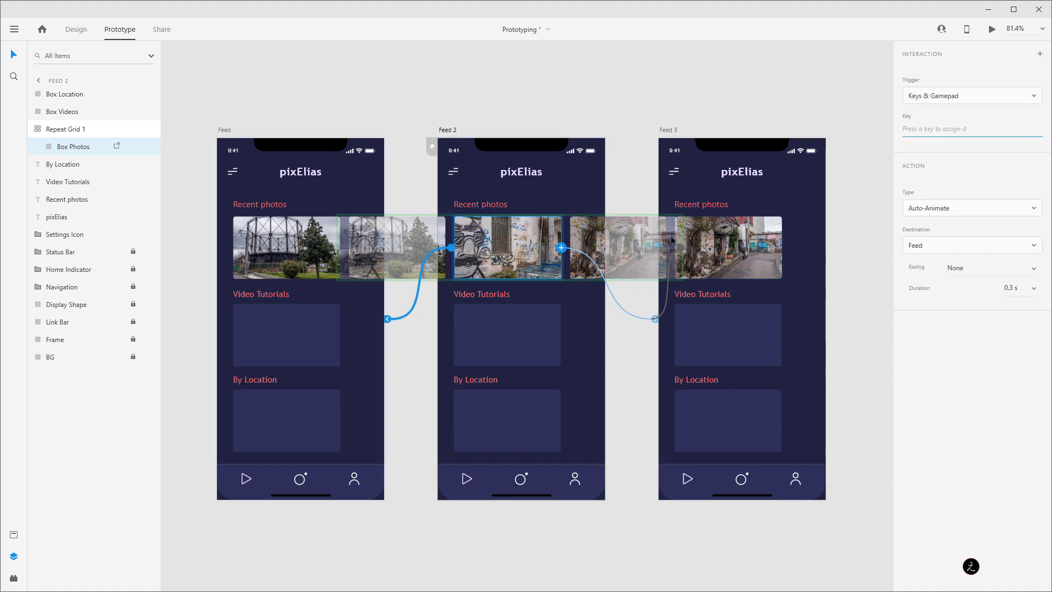
pyautogui.click(437, 226)
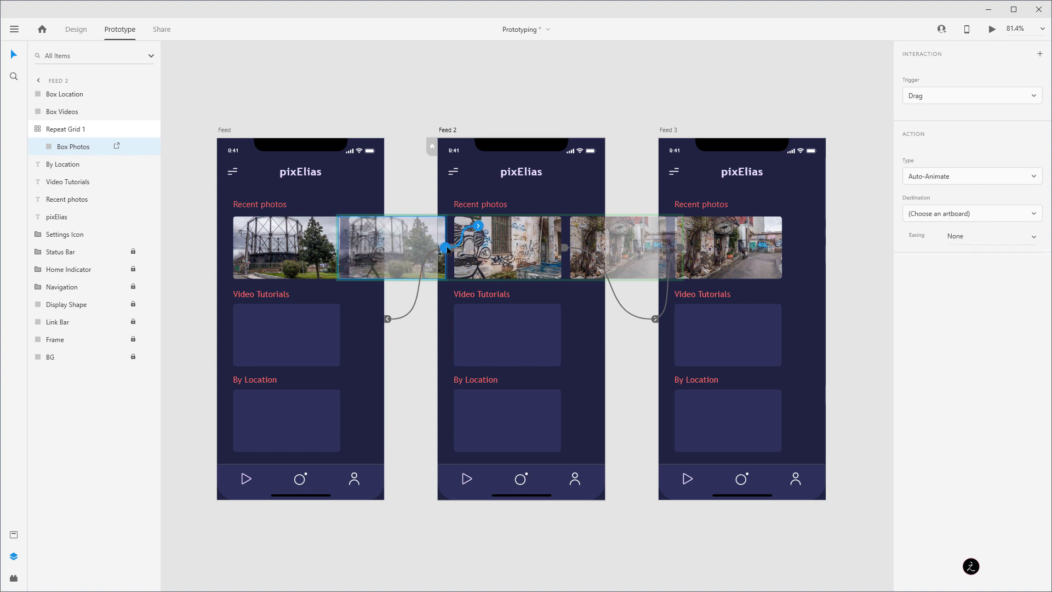
pyautogui.moveTo(446, 248); pyautogui.dragTo(214, 318)
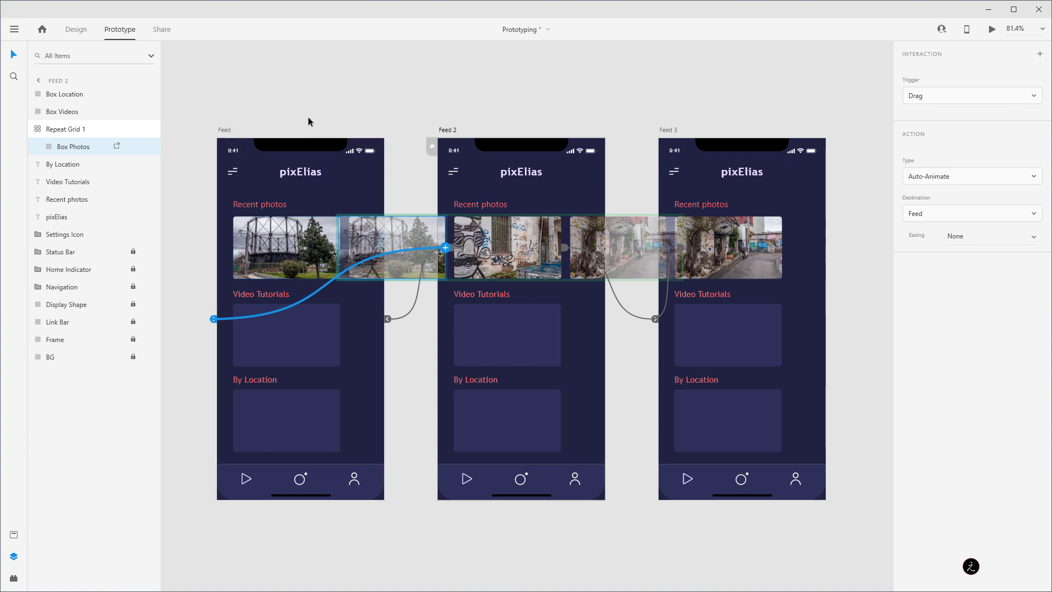
# - Preview the prototype from the Feed artboard and swipe the Recent photos carousel forward and back
pyautogui.click(225, 130)
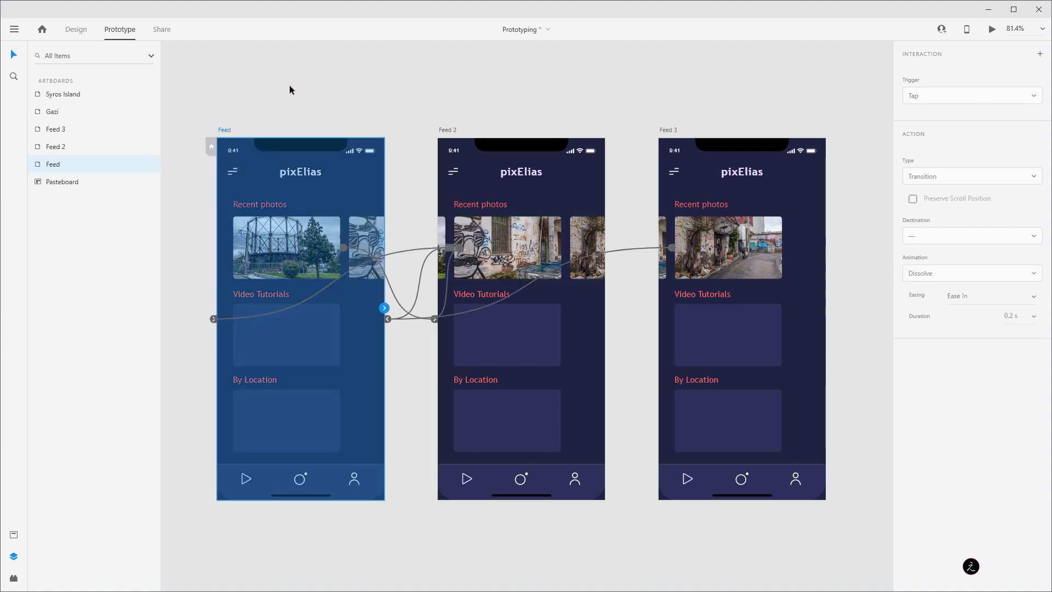
pyautogui.click(992, 29)
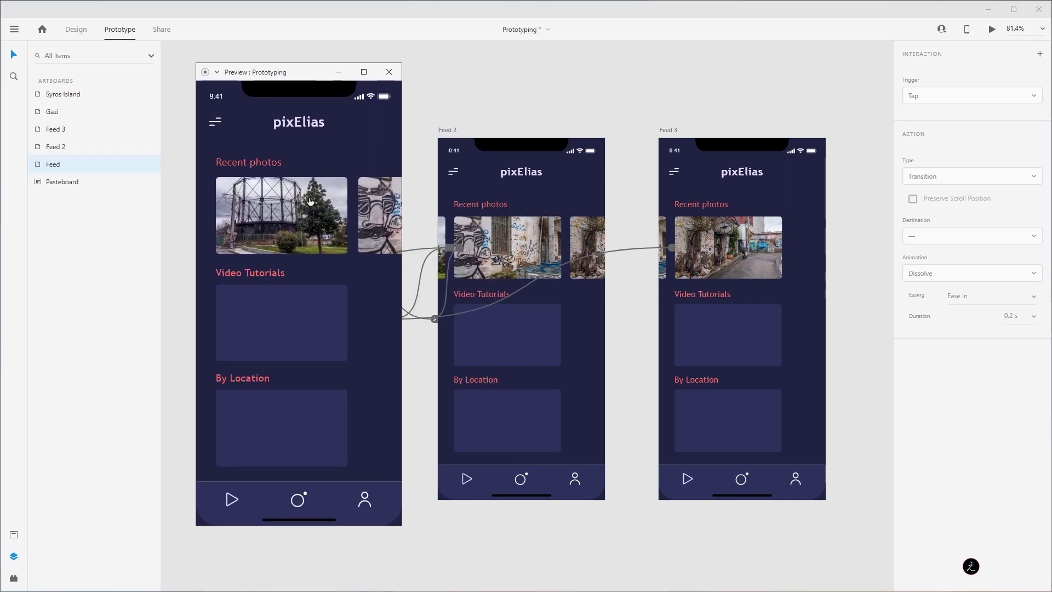
pyautogui.moveTo(326, 213); pyautogui.dragTo(274, 208)
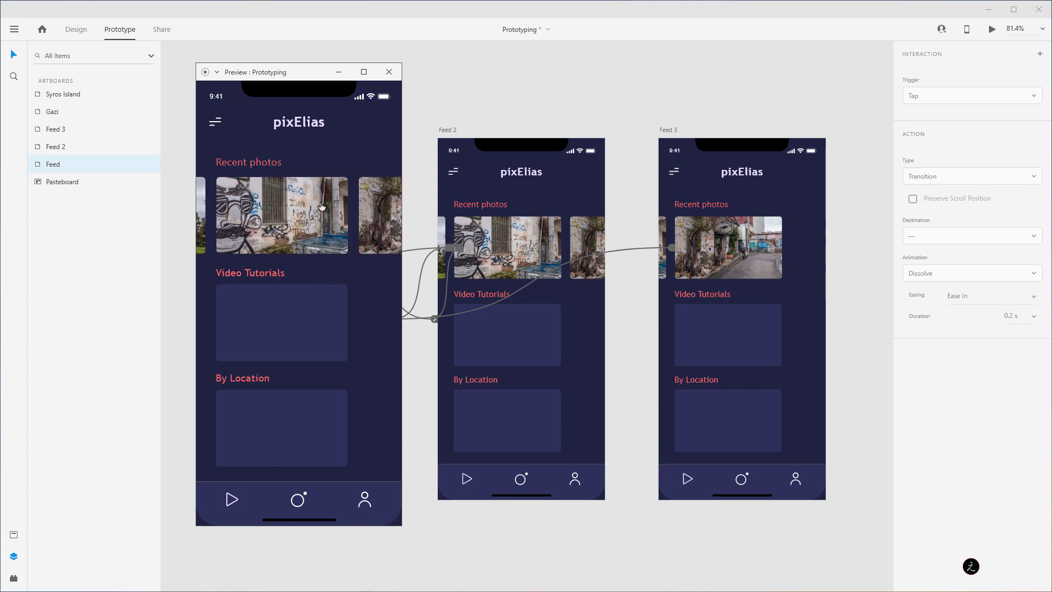
pyautogui.moveTo(313, 206); pyautogui.dragTo(241, 201)
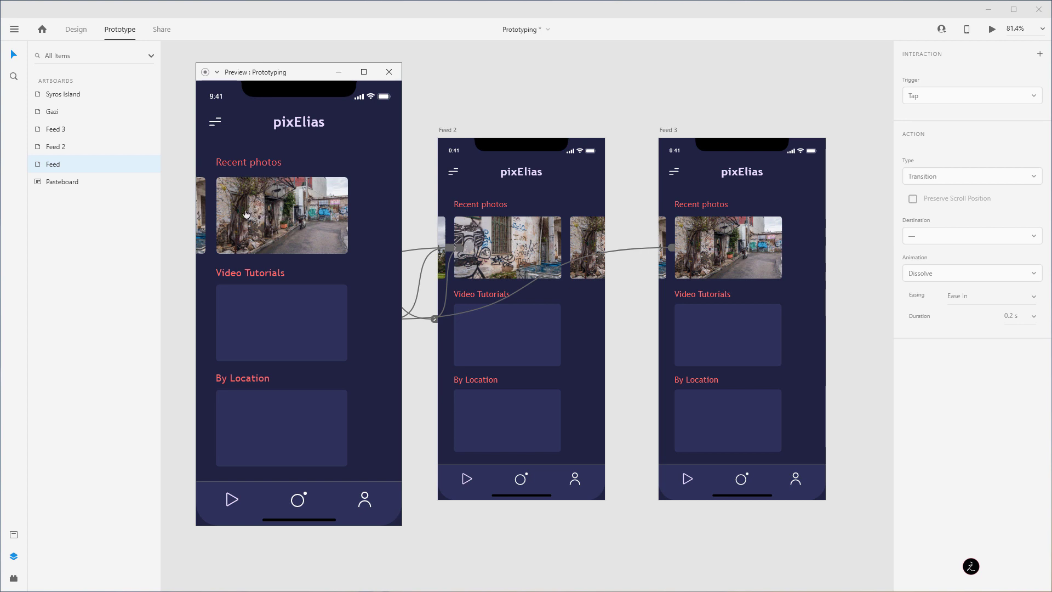
pyautogui.moveTo(247, 211); pyautogui.dragTo(305, 201)
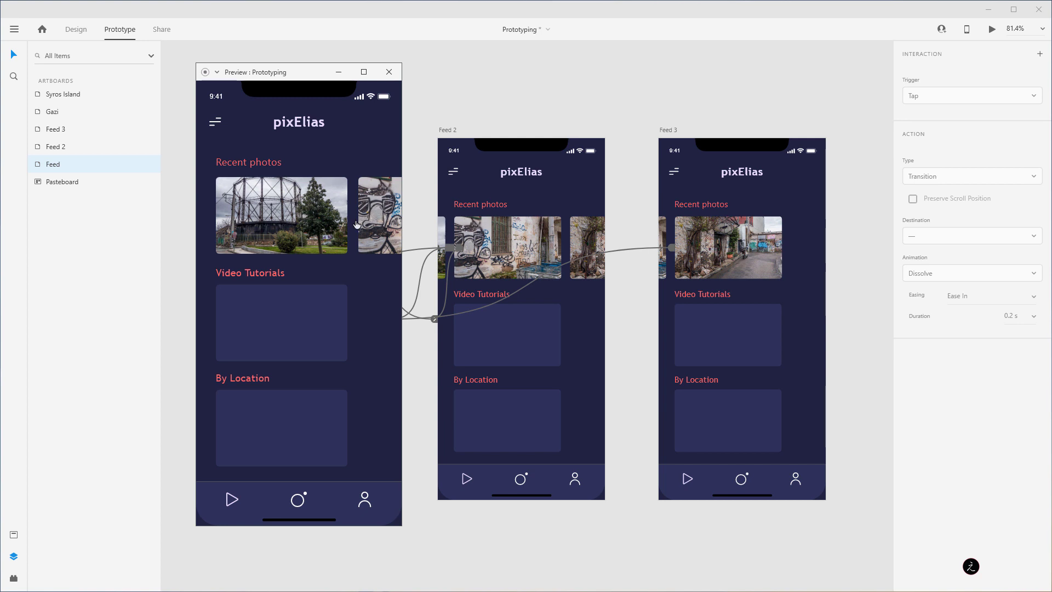
pyautogui.moveTo(381, 208); pyautogui.dragTo(167, 214)
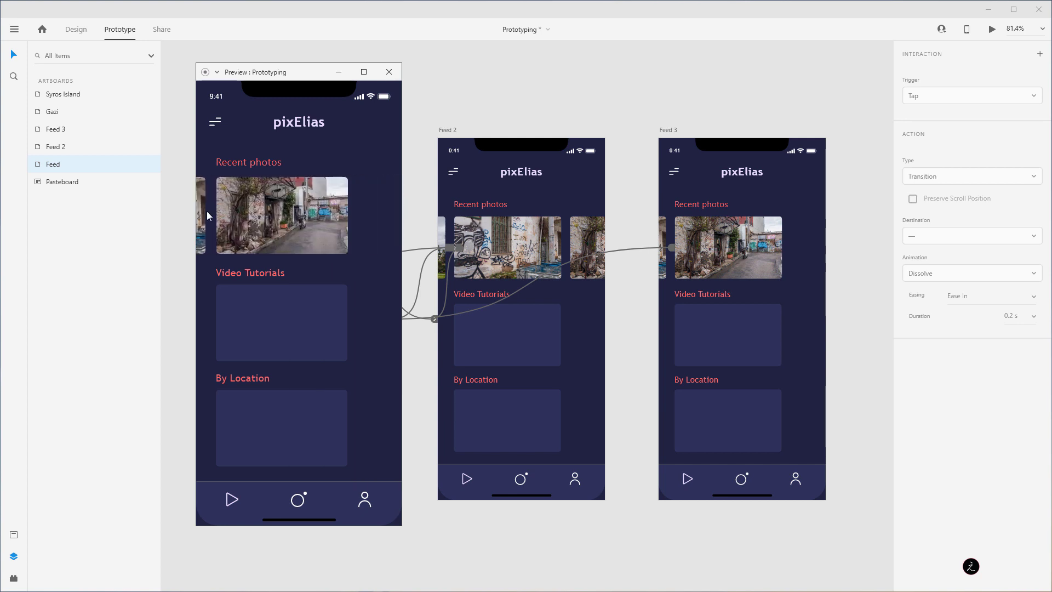
# - Examine the easing options of the Drag interaction on the first photo in the Feed artboard
pyautogui.click(278, 213)
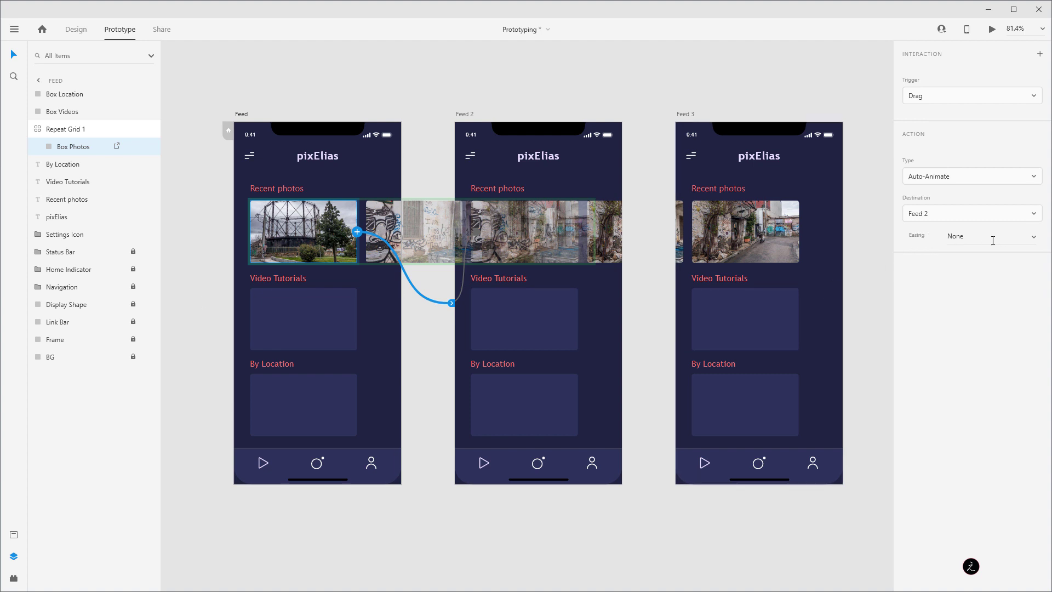
pyautogui.click(1034, 239)
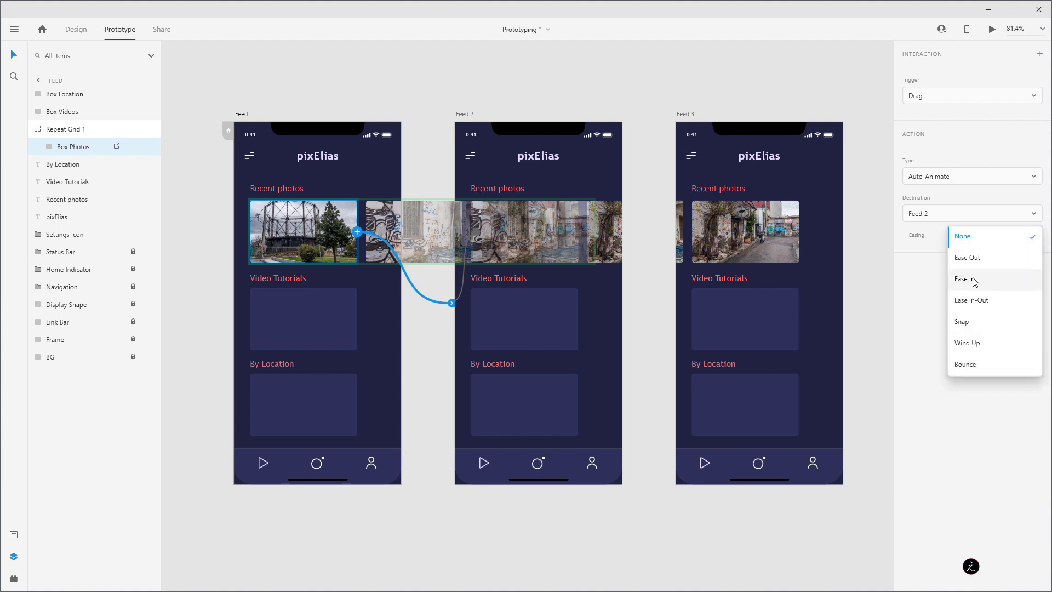
pyautogui.click(964, 461)
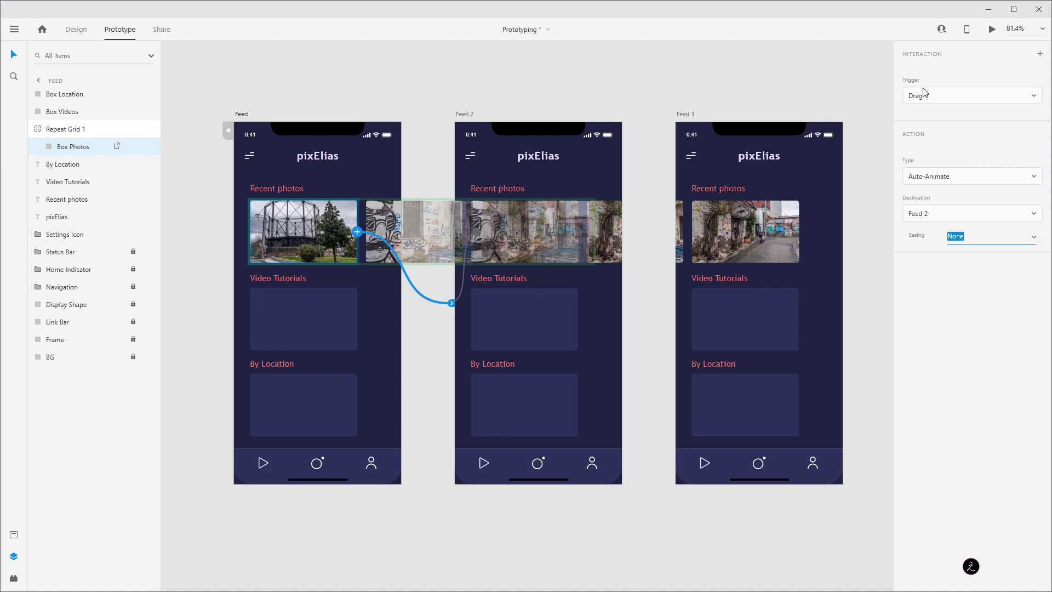
pyautogui.click(543, 495)
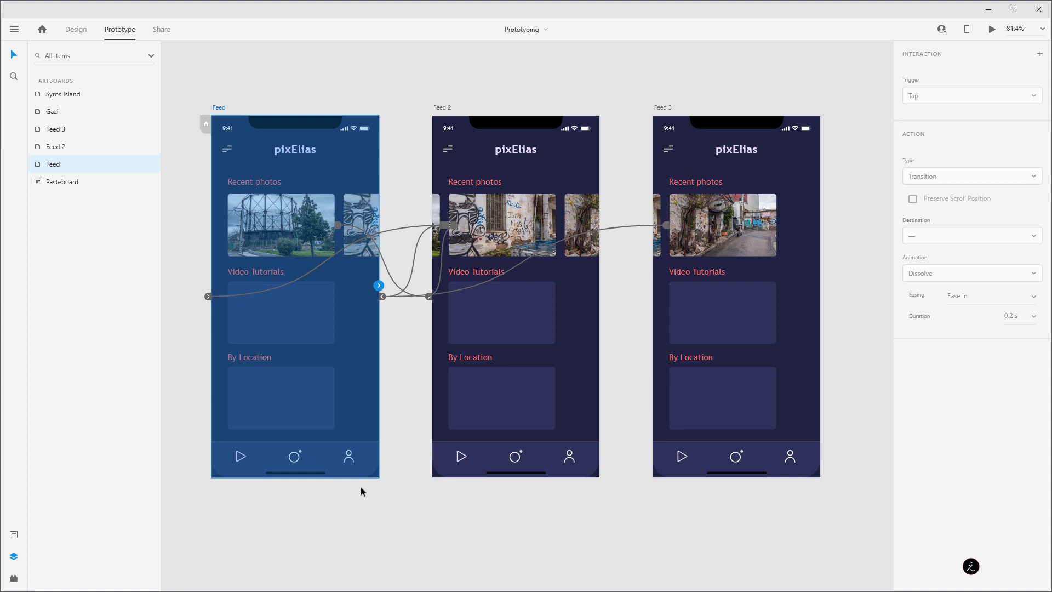
# - Clear the artboard selection and bring the Gazi and Syros Island artboards into view
pyautogui.click(355, 500)
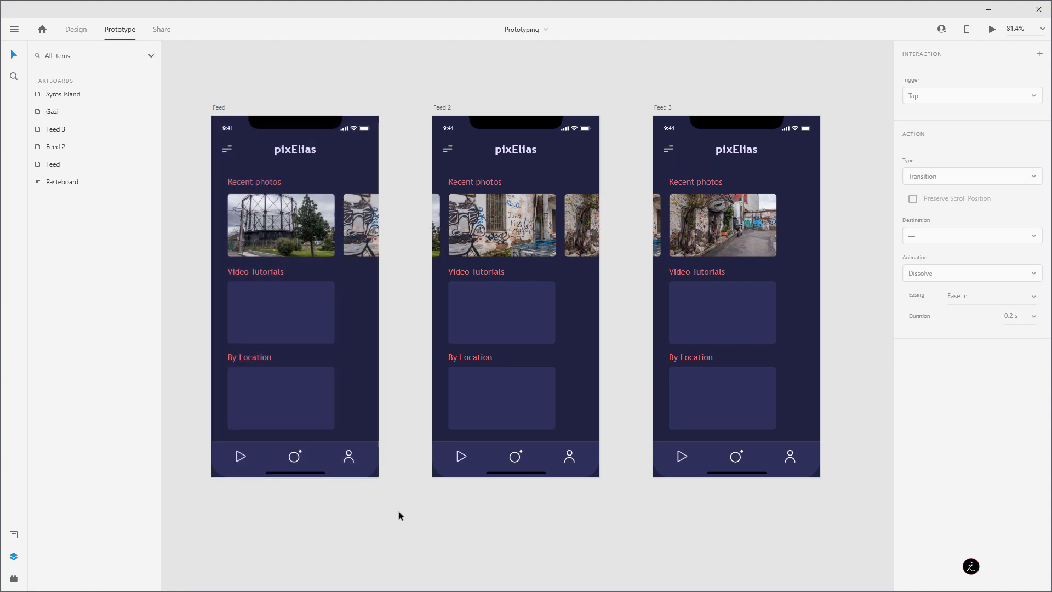
pyautogui.scroll(-7, 409, 526)
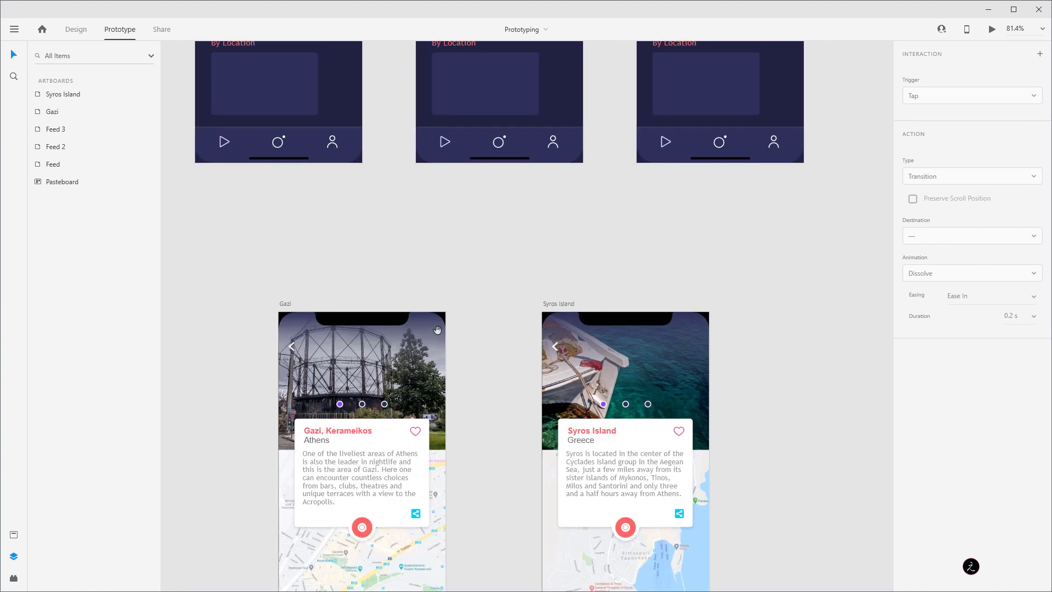
pyautogui.moveTo(468, 286); pyautogui.dragTo(493, 249)
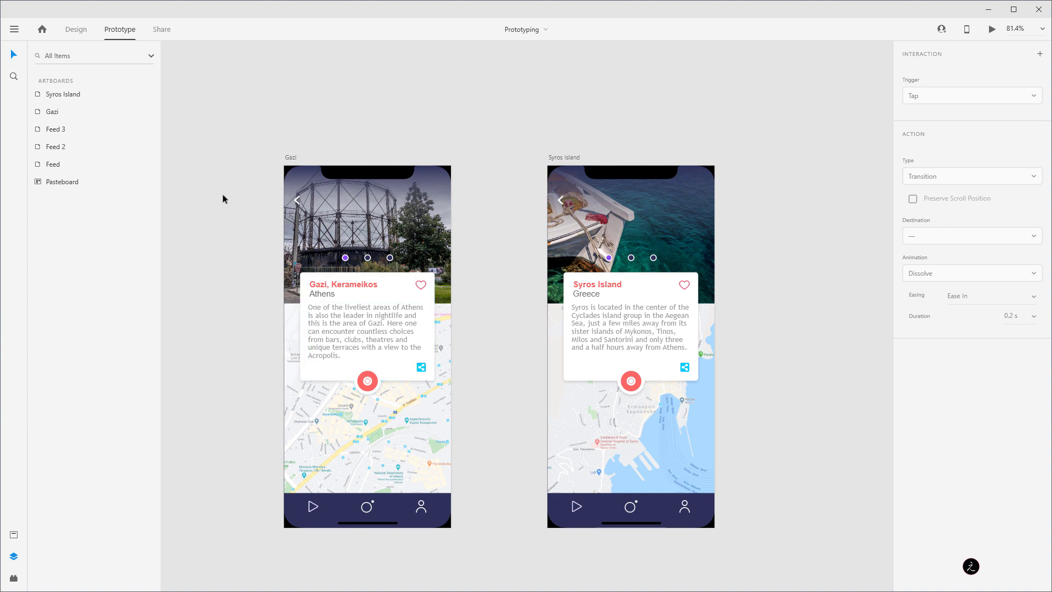
# - Link the first Recent photos image in Feed to the Gazi artboard with a Tap trigger and Auto-Animate
pyautogui.scroll(10, 253, 345)
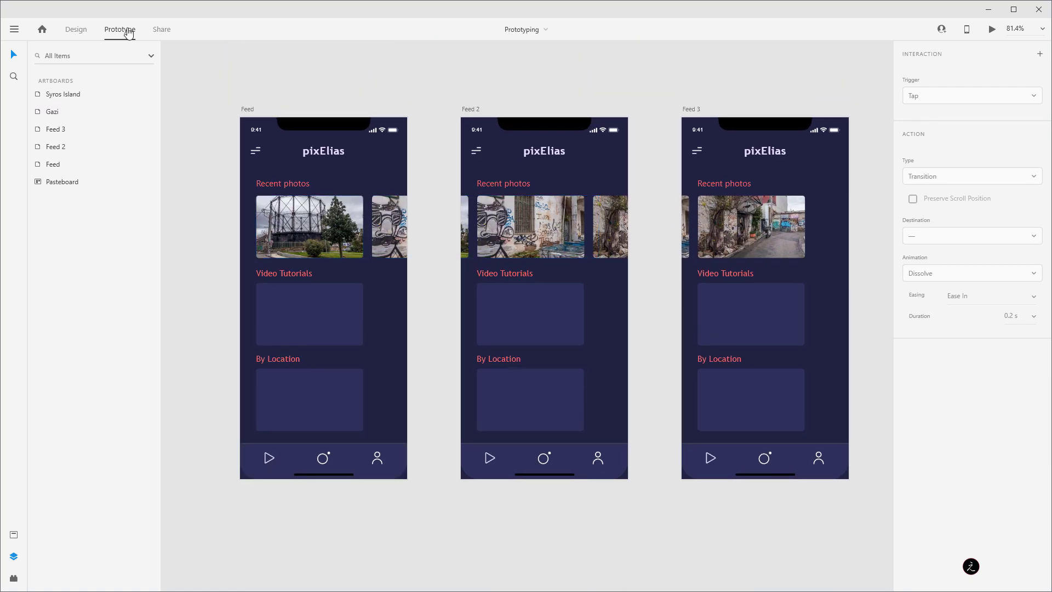
pyautogui.doubleClick(314, 218)
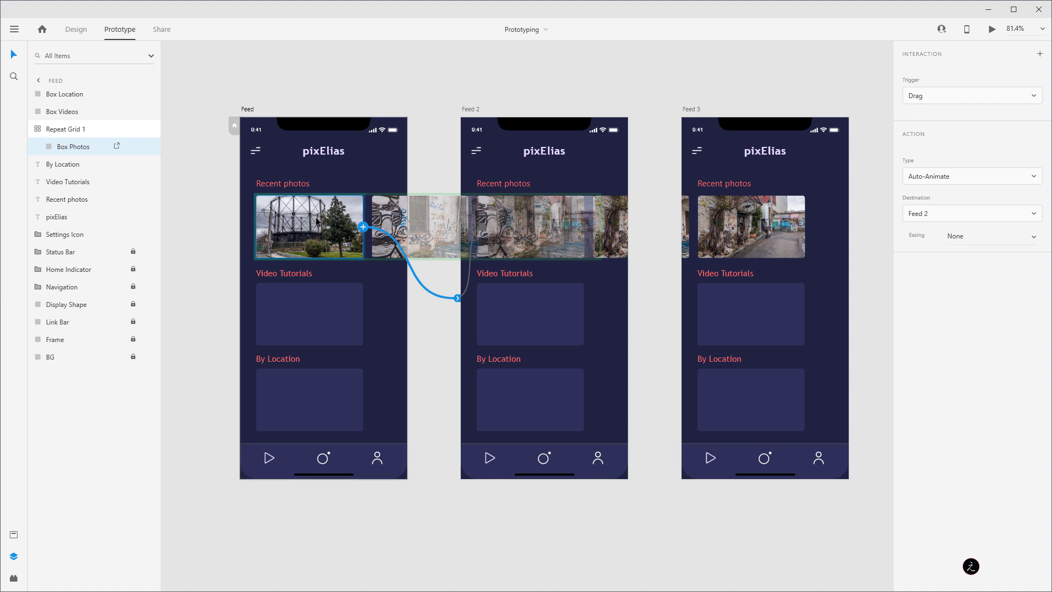
pyautogui.click(363, 227)
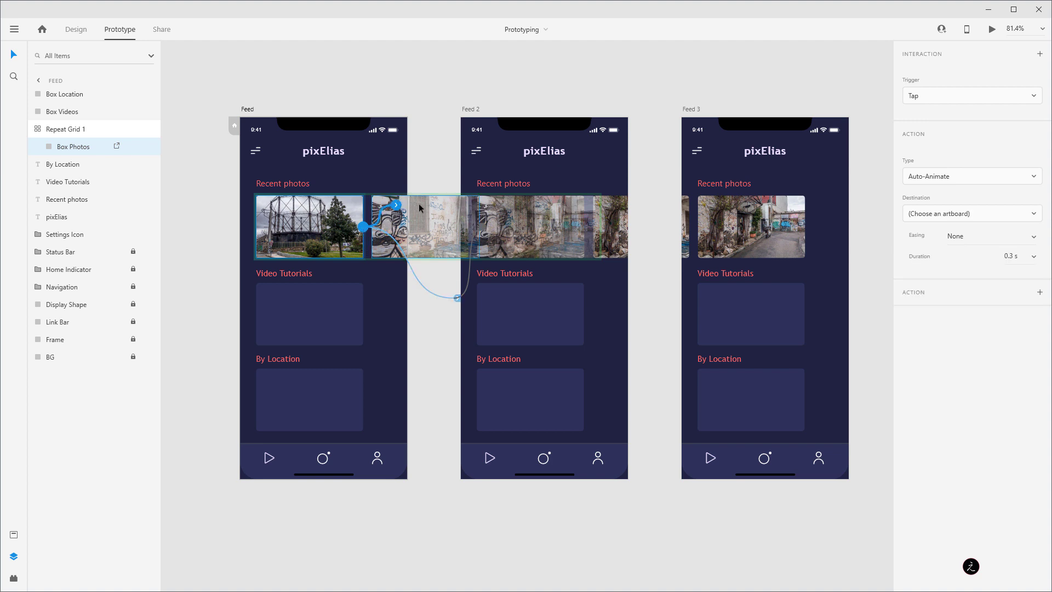
pyautogui.click(966, 99)
pyautogui.click(929, 102)
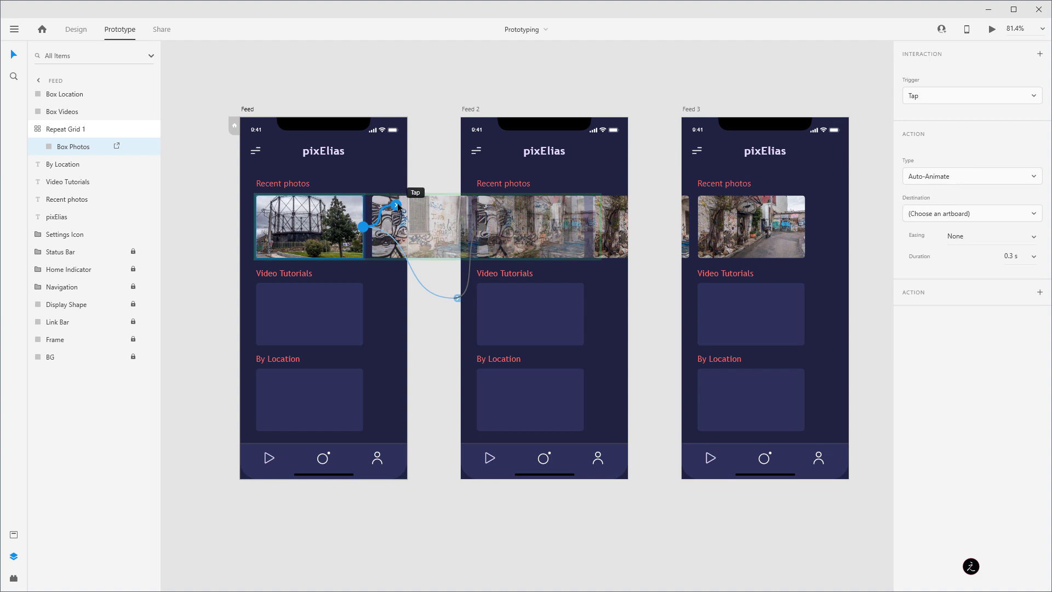
pyautogui.moveTo(398, 206); pyautogui.dragTo(371, 469)
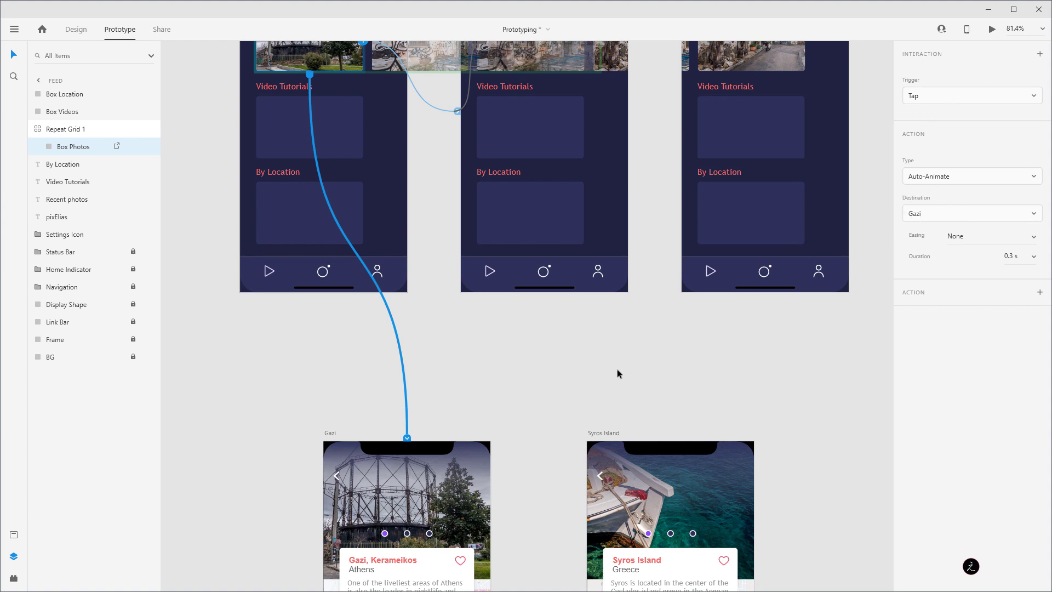
# - Link the Back Btn arrow in the Gazi artboard to Feed with a Tap trigger and Auto-Animate
pyautogui.click(492, 404)
pyautogui.moveTo(495, 404); pyautogui.dragTo(398, 252)
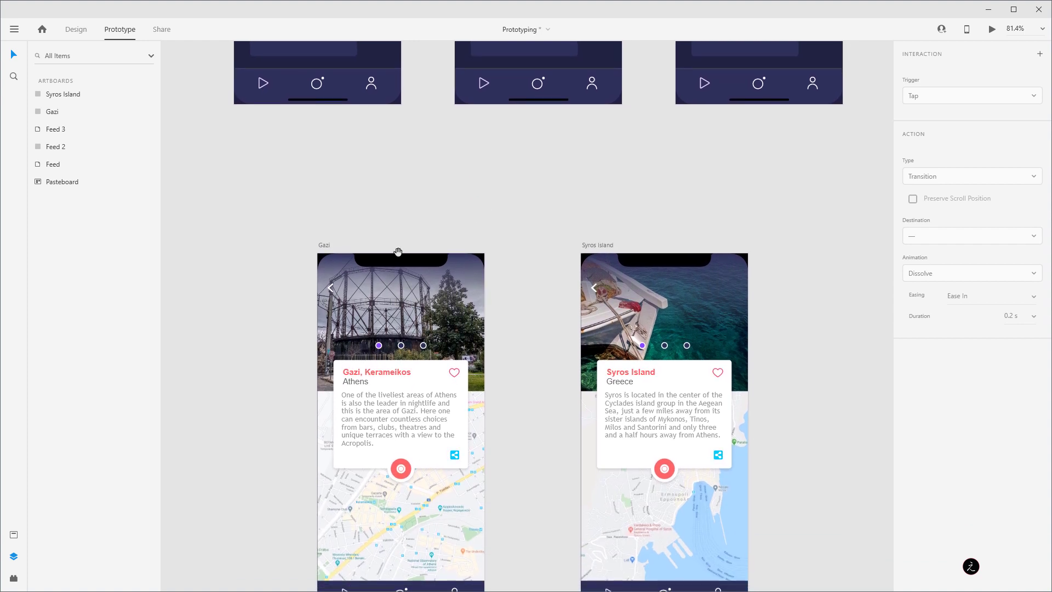
pyautogui.click(329, 258)
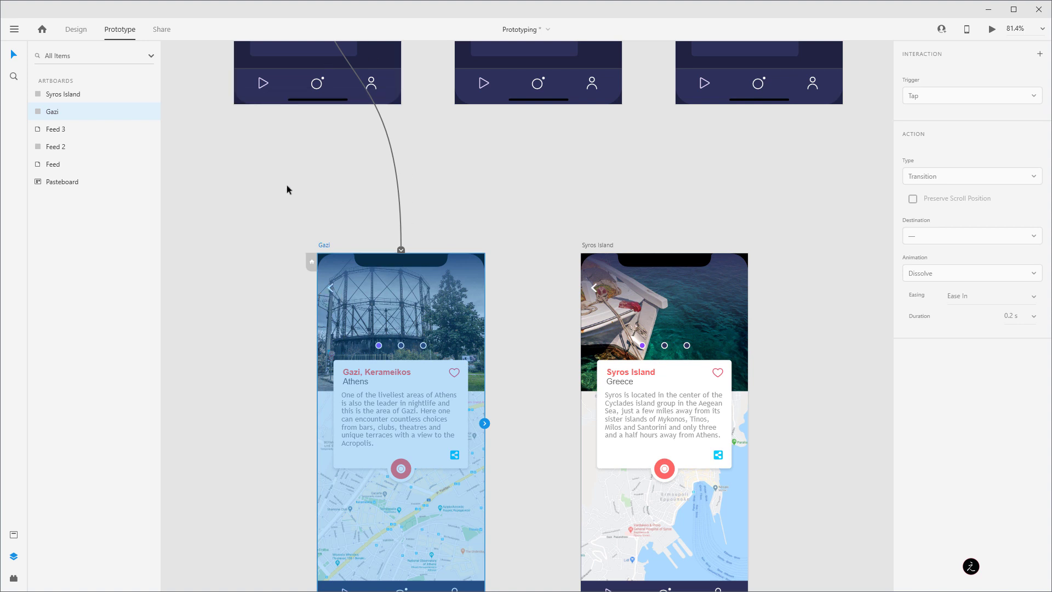
pyautogui.click(330, 292)
pyautogui.click(331, 291)
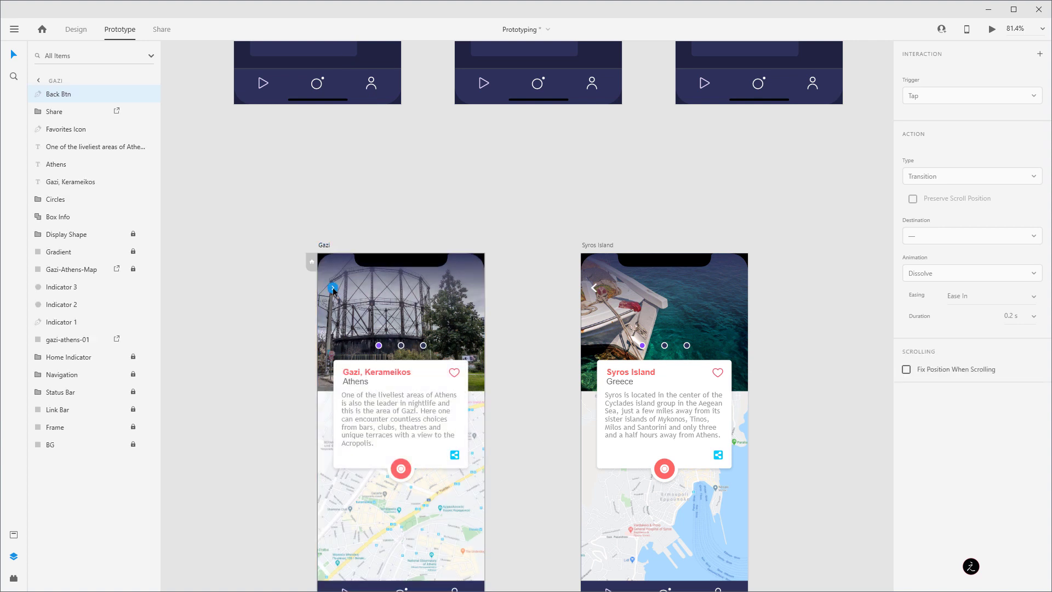
pyautogui.moveTo(333, 288); pyautogui.dragTo(365, 266)
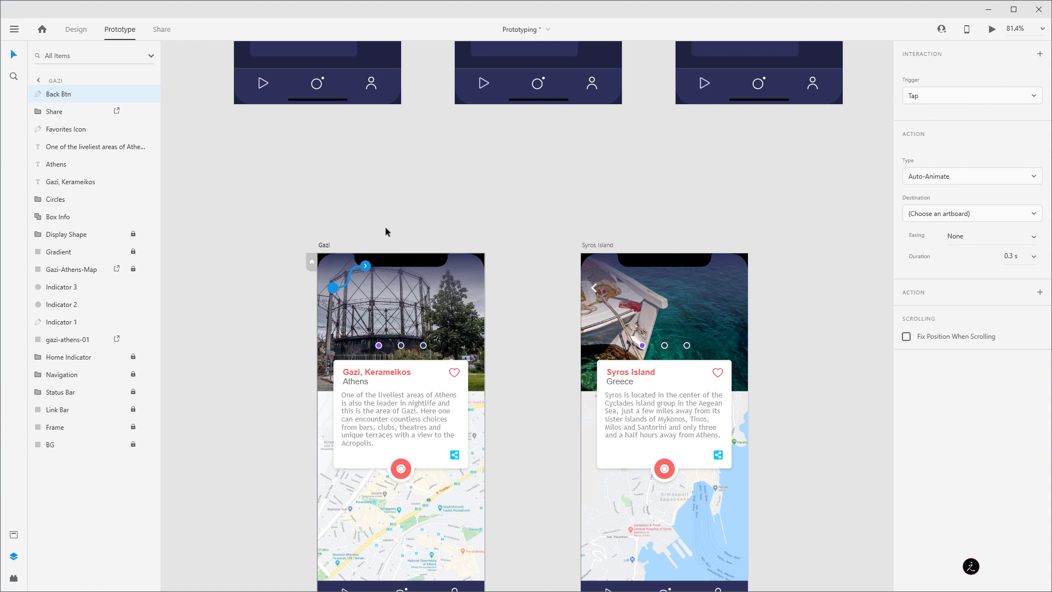
pyautogui.moveTo(367, 264); pyautogui.dragTo(282, 75)
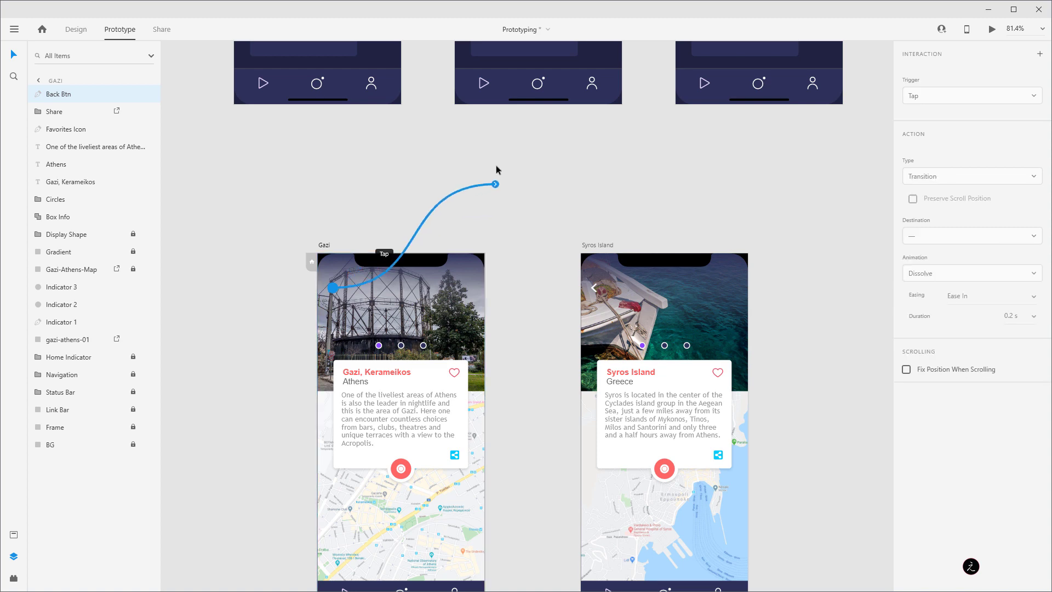
pyautogui.click(453, 152)
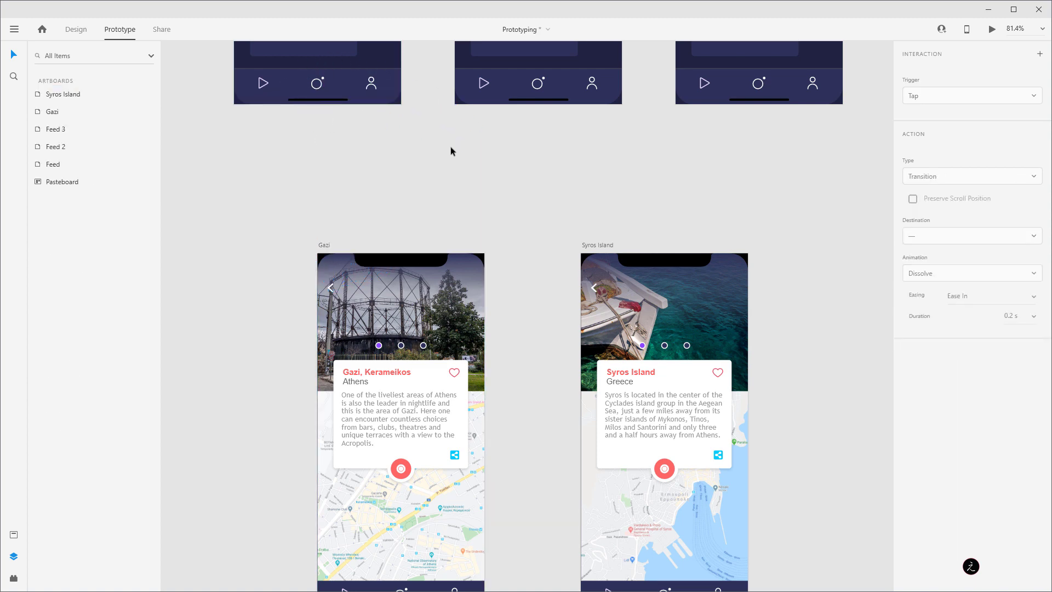
# - Preview the prototype from Feed, swipe the photo carousel, open the Gazi screen from its photo and return with the back arrow
pyautogui.moveTo(450, 149); pyautogui.dragTo(460, 323)
pyautogui.moveTo(435, 235); pyautogui.dragTo(426, 270)
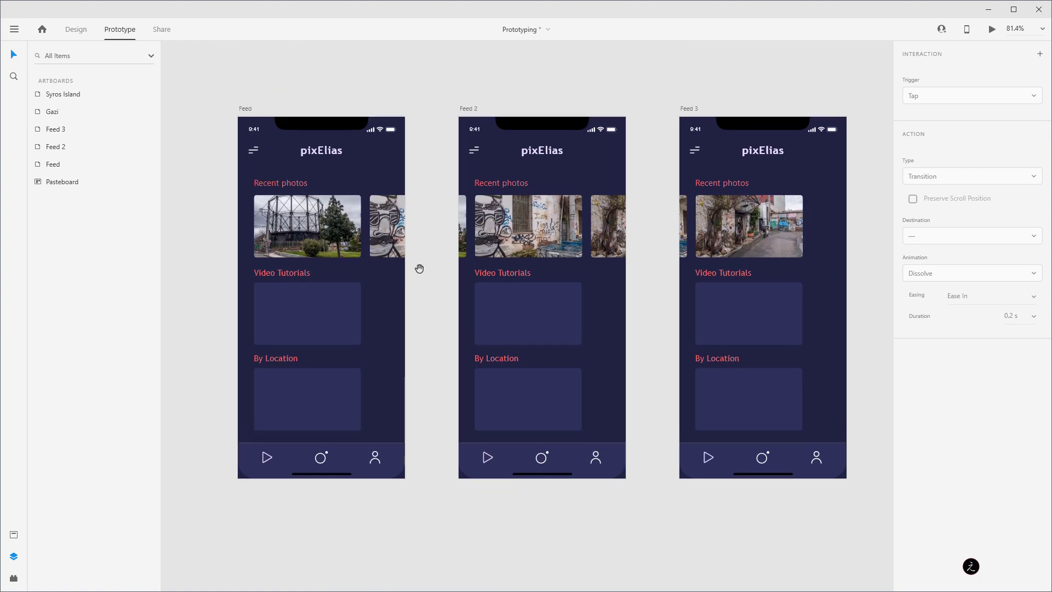
pyautogui.click(242, 110)
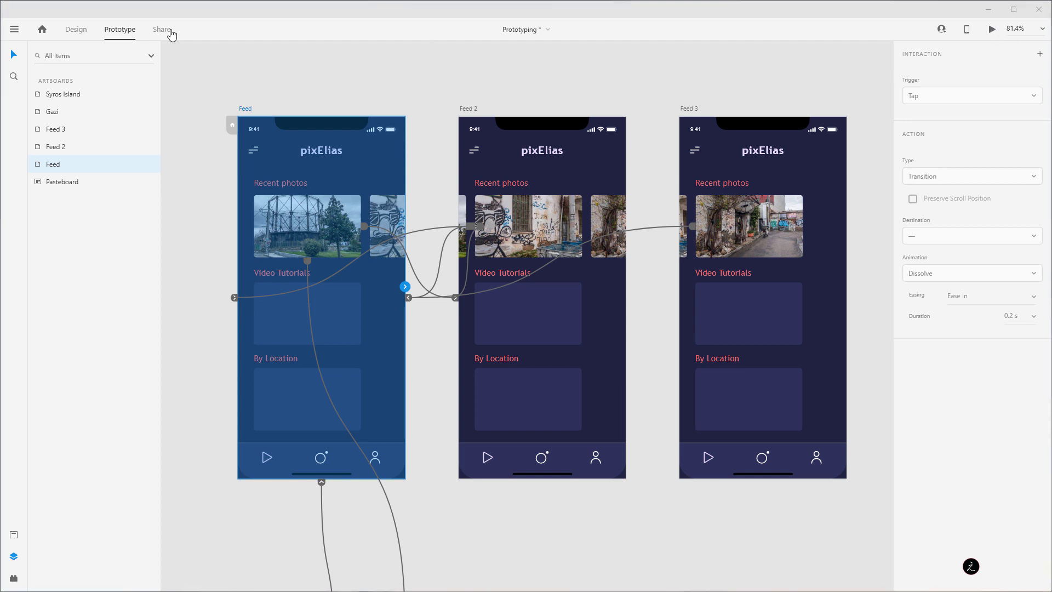
pyautogui.hotkey('ctrl', 'Return')
pyautogui.moveTo(181, 99); pyautogui.dragTo(309, 63)
pyautogui.moveTo(353, 214); pyautogui.dragTo(198, 201)
pyautogui.moveTo(287, 207); pyautogui.dragTo(370, 211)
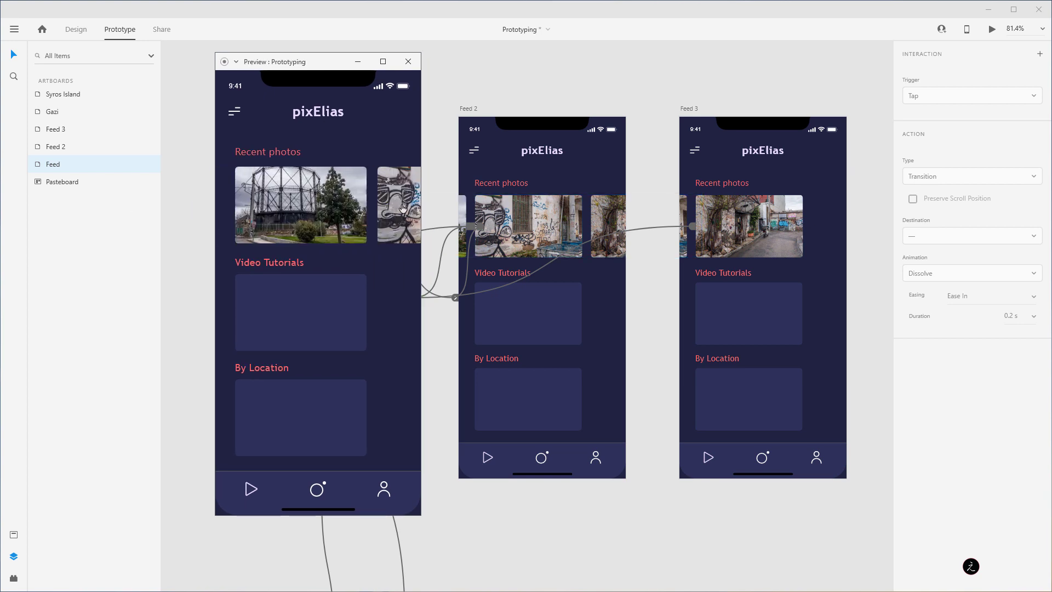
pyautogui.click(297, 194)
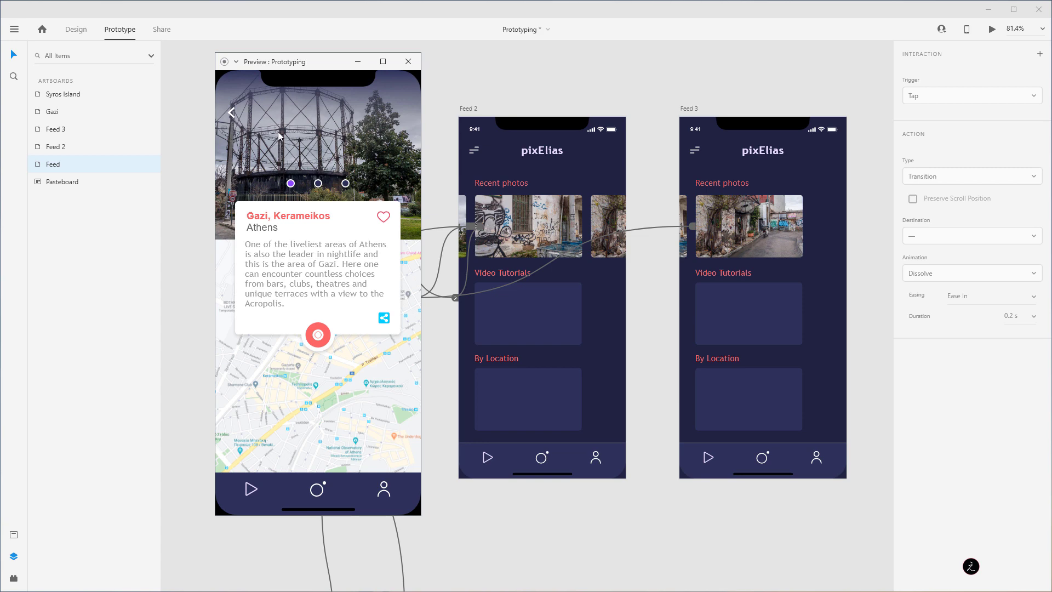
pyautogui.click(232, 115)
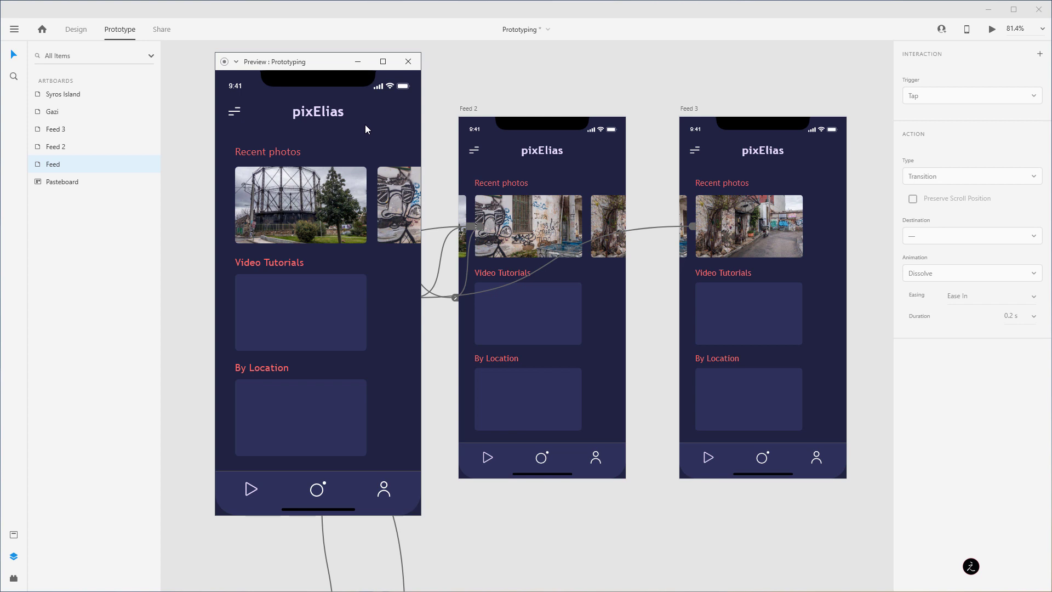
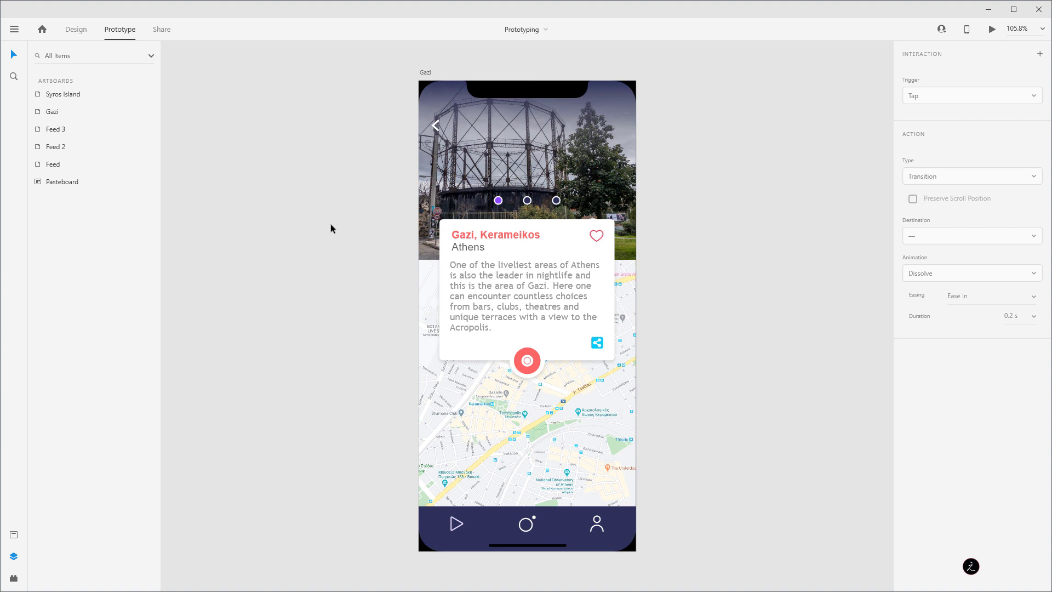
# - Turn the Gazi artboard's Indicator 1, 2 and 3 and gazi-athens-01 layers into one component and rename it Component Slideshow
pyautogui.click(76, 29)
pyautogui.click(503, 153)
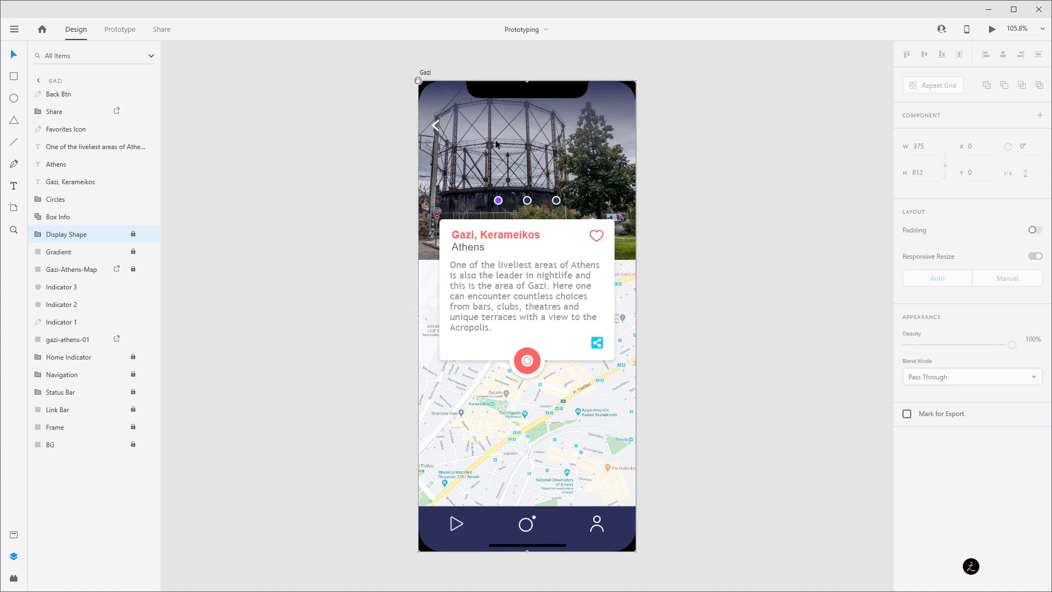
pyautogui.click(65, 287)
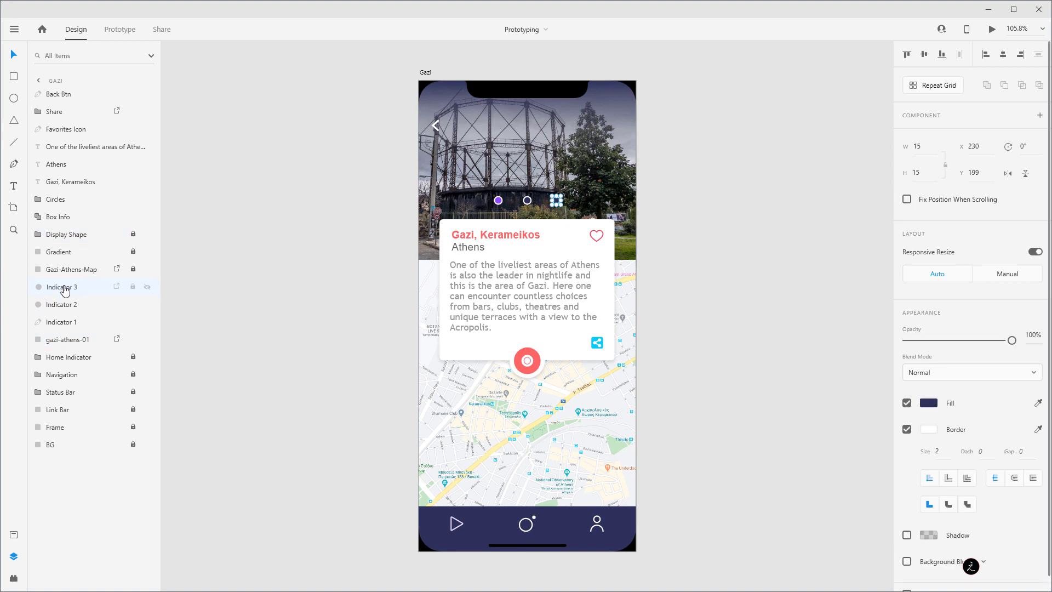
pyautogui.keyDown('shift'); pyautogui.click(80, 342); pyautogui.keyUp('shift')
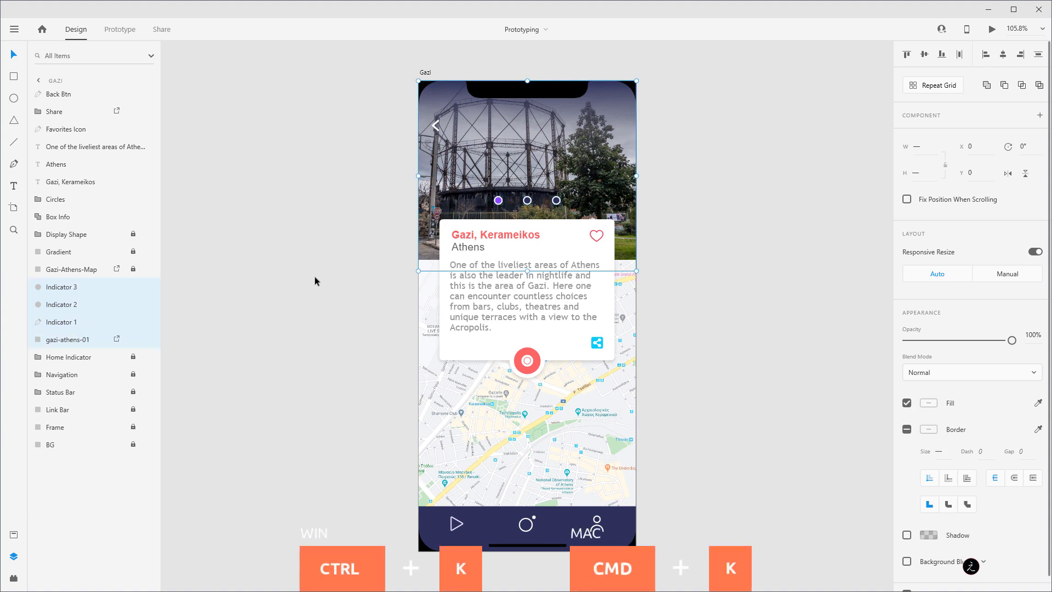
pyautogui.hotkey('ctrl', 'k')
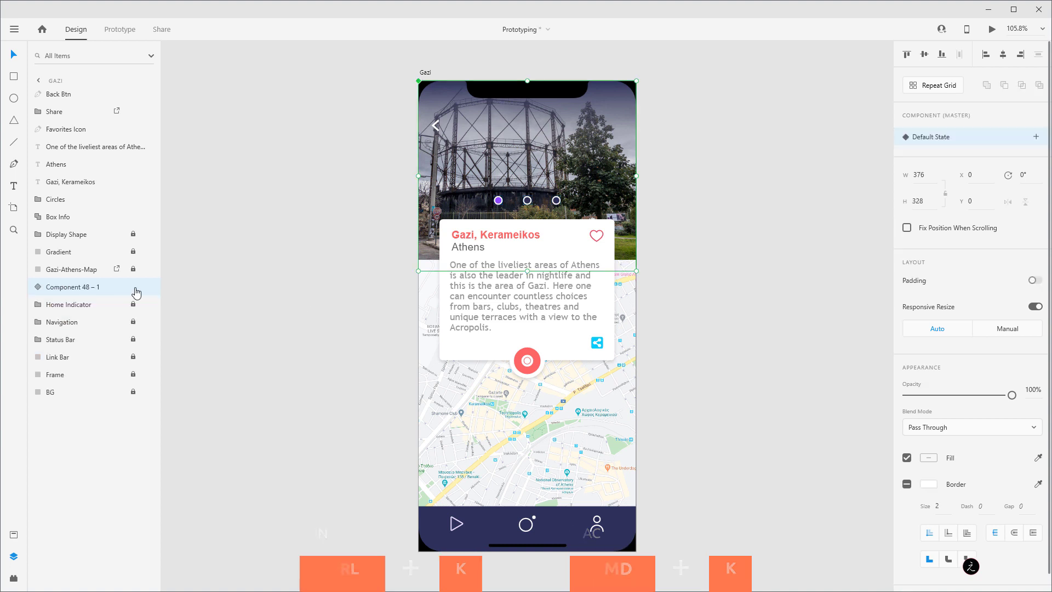
pyautogui.doubleClick(106, 286)
pyautogui.click(105, 287)
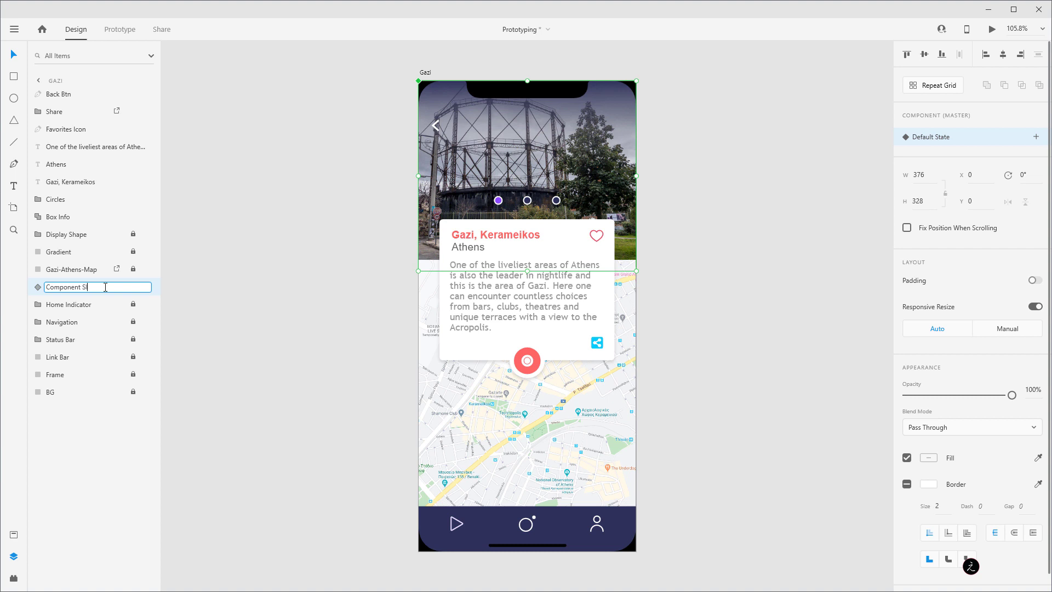
pyautogui.press('Return')
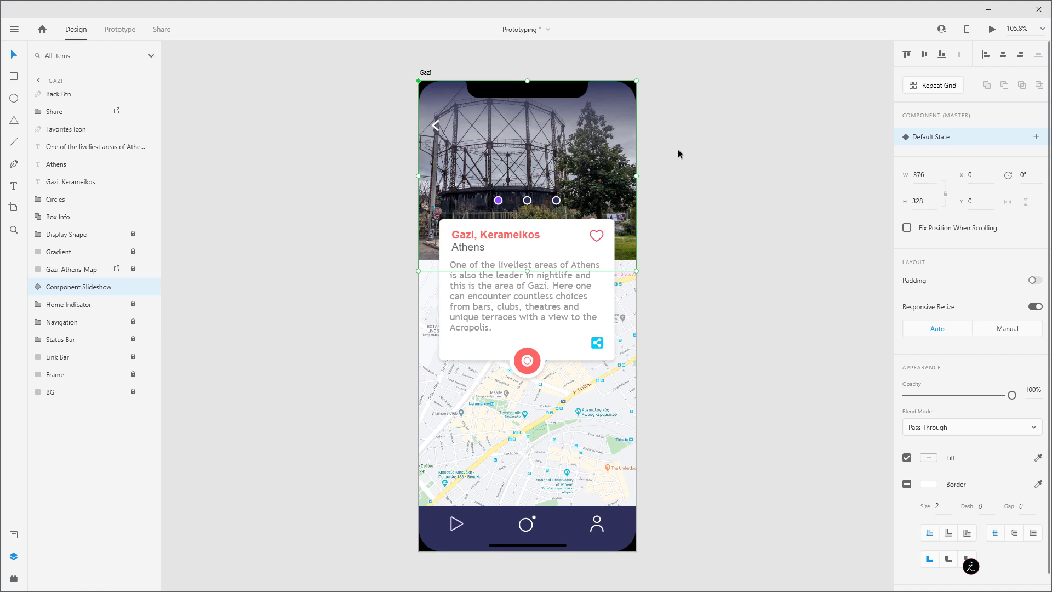
# - Add a new state named 2nd Slide to the Component Slideshow
pyautogui.click(1037, 142)
pyautogui.click(943, 144)
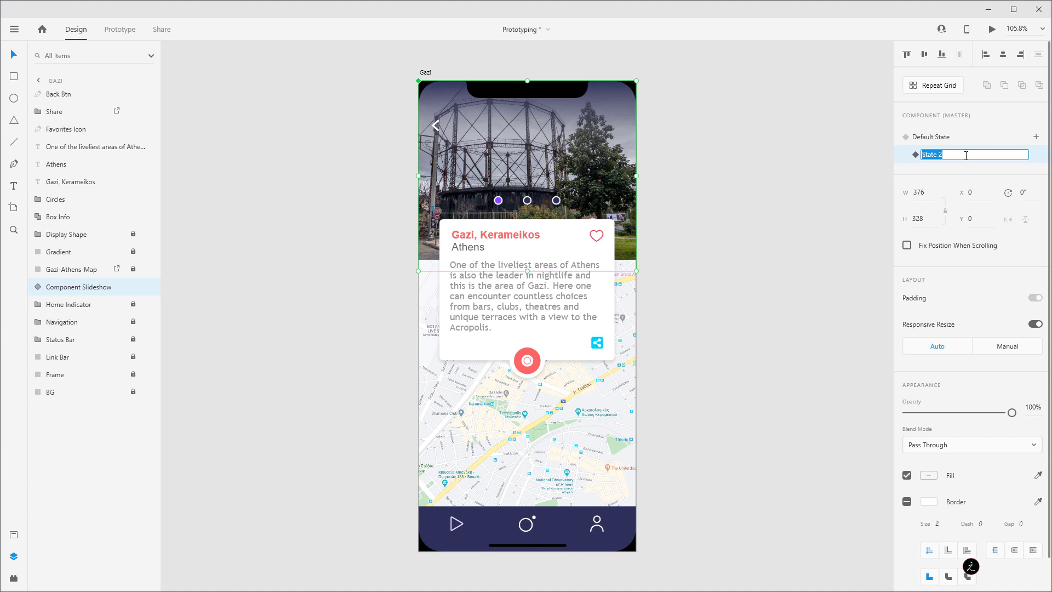
pyautogui.write('2nd Slide')
pyautogui.press('Return')
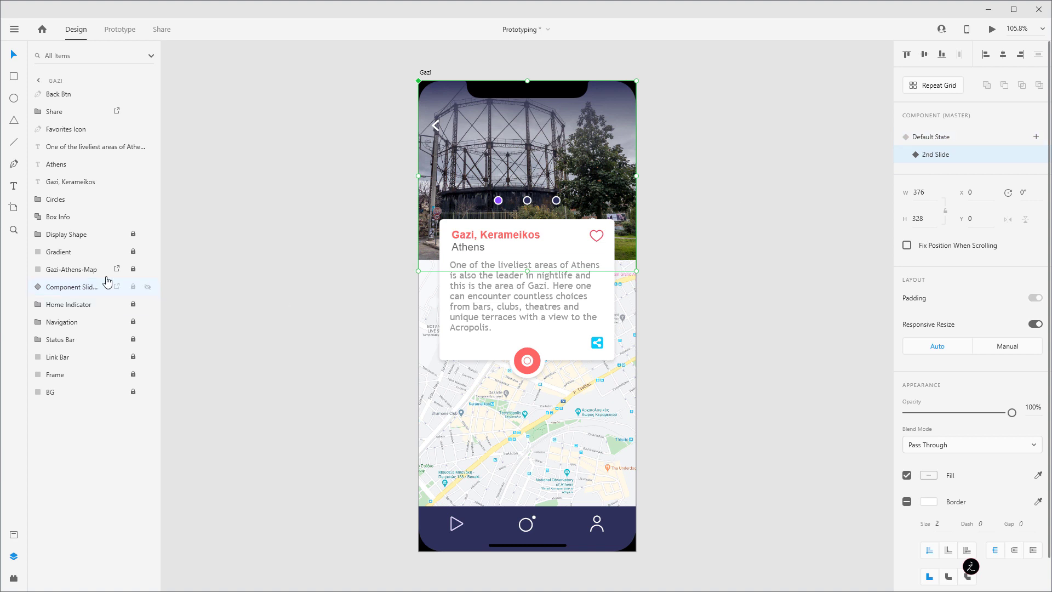
# - Replace the slideshow photo in the 2nd Slide state with 02.gazi-athens-02.jpg
pyautogui.click(37, 287)
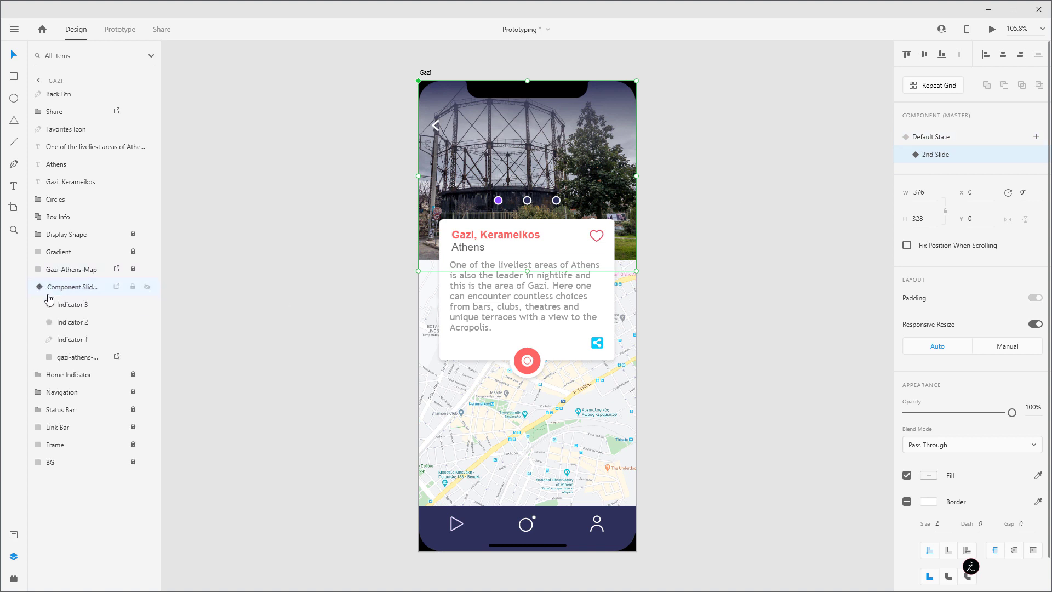
pyautogui.click(77, 359)
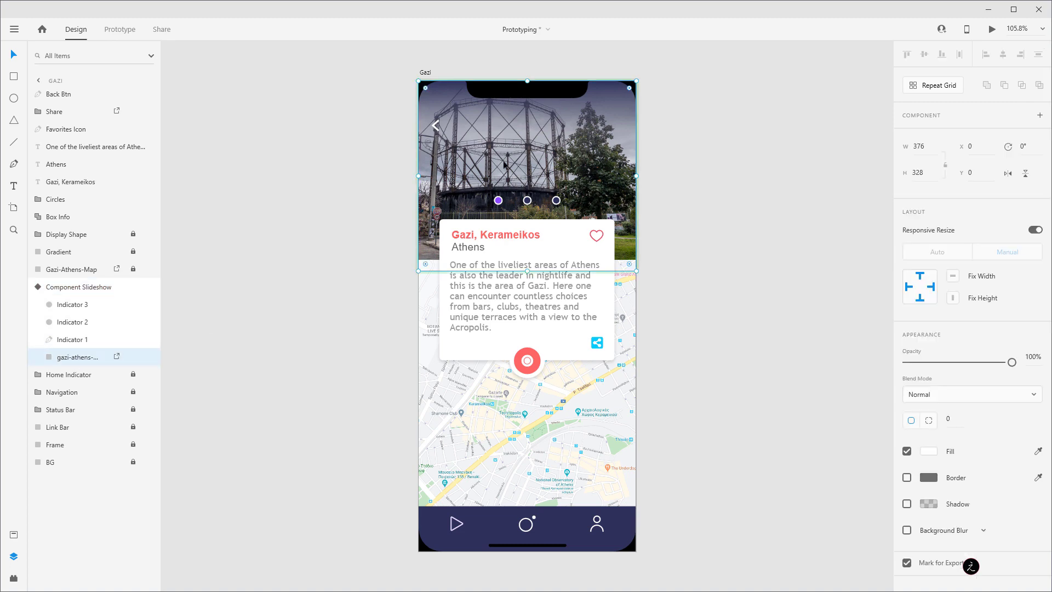
pyautogui.rightClick(493, 130)
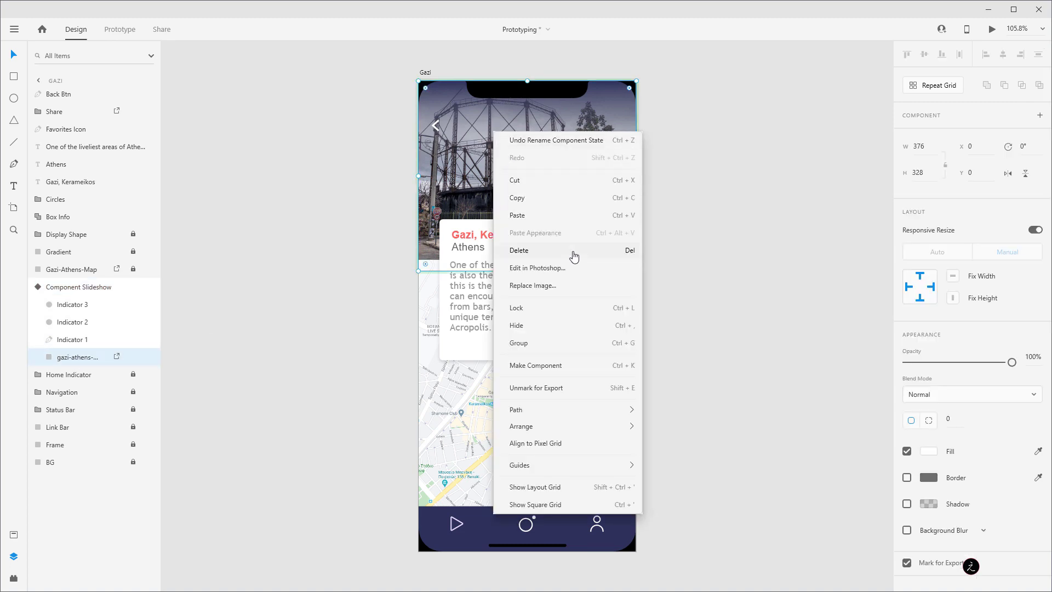
pyautogui.click(582, 285)
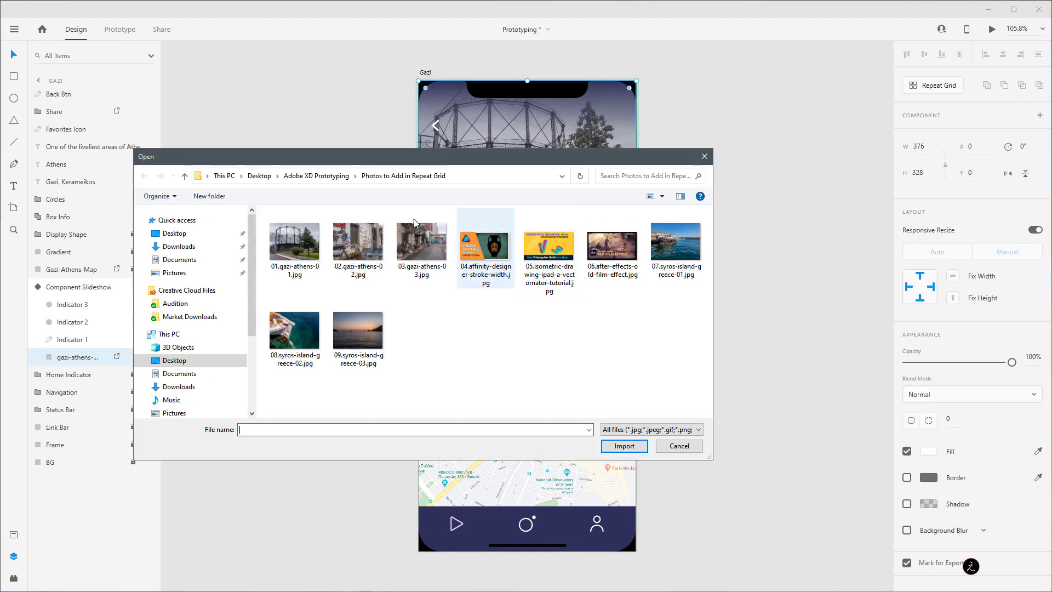
pyautogui.click(358, 244)
pyautogui.click(632, 446)
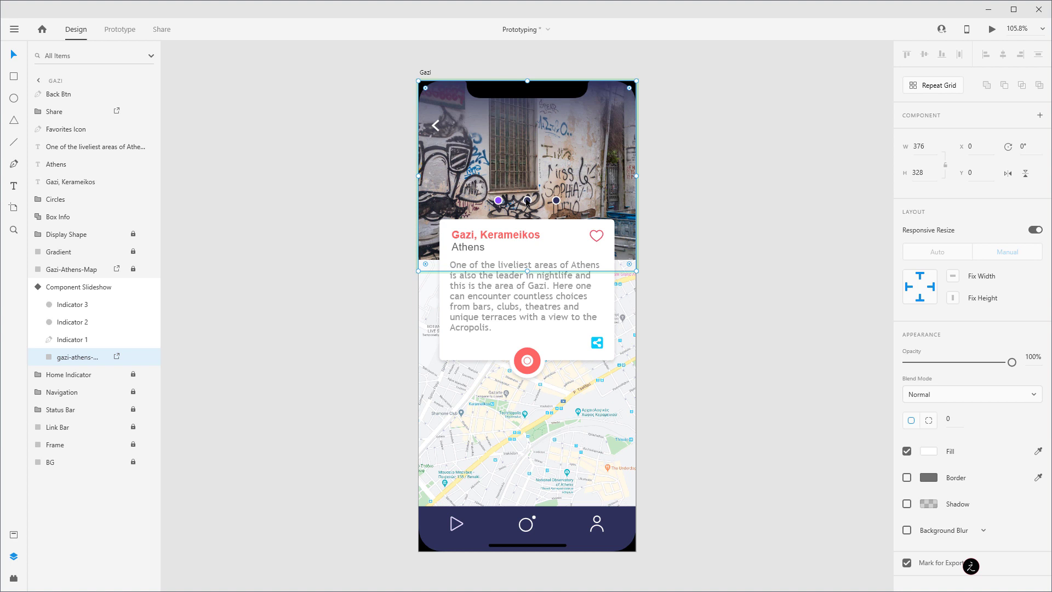
# - Fill Indicator 2 in the 2nd Slide state with the purple sampled from Indicator 1
pyautogui.click(73, 322)
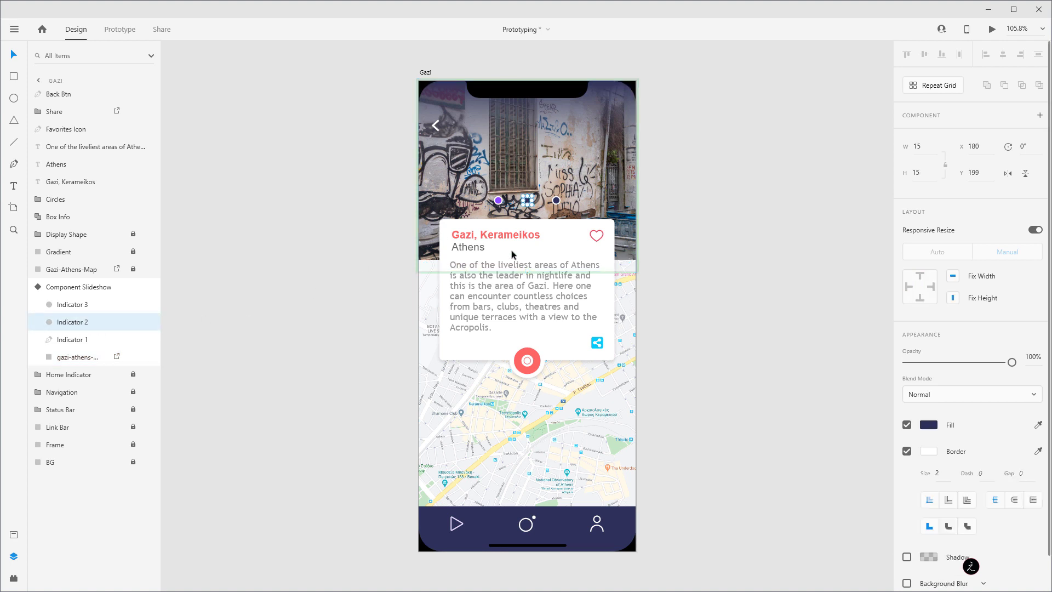
pyautogui.click(1040, 427)
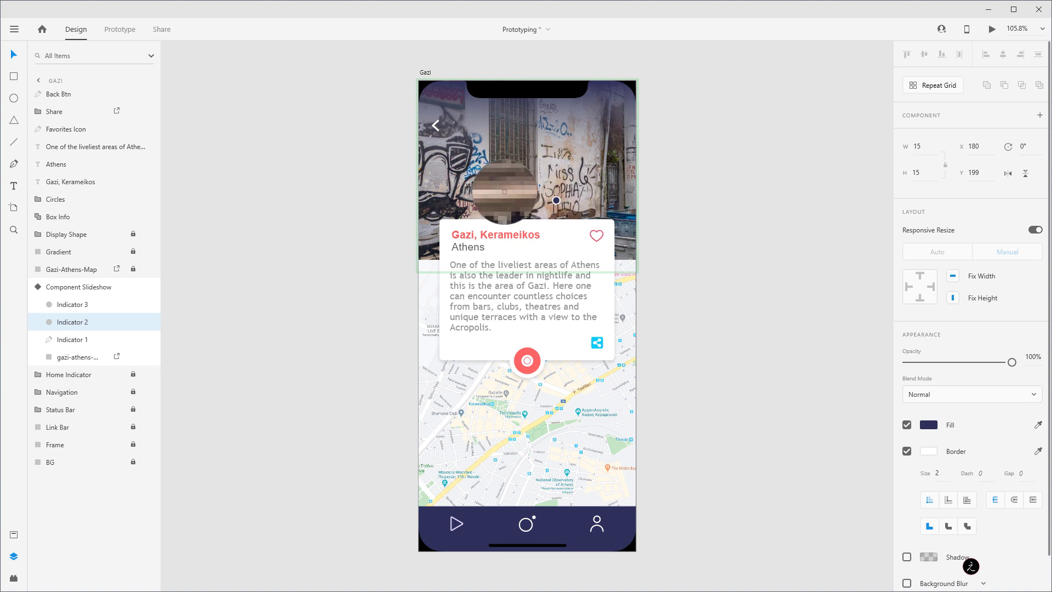
pyautogui.click(499, 200)
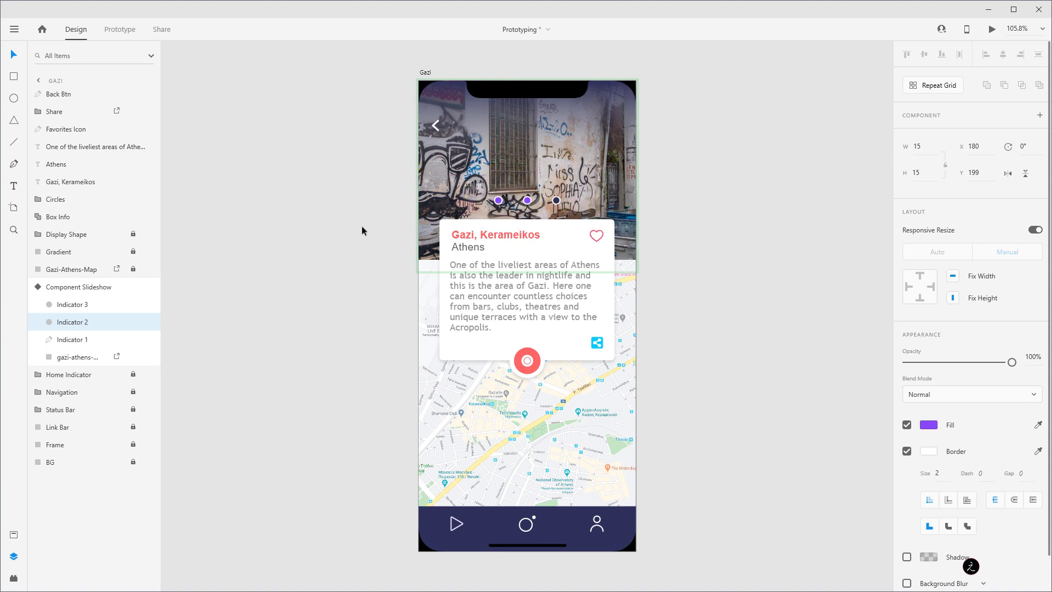
# - Fill Indicator 1 in the 2nd Slide state with the dark navy sampled from Indicator 3
pyautogui.click(74, 340)
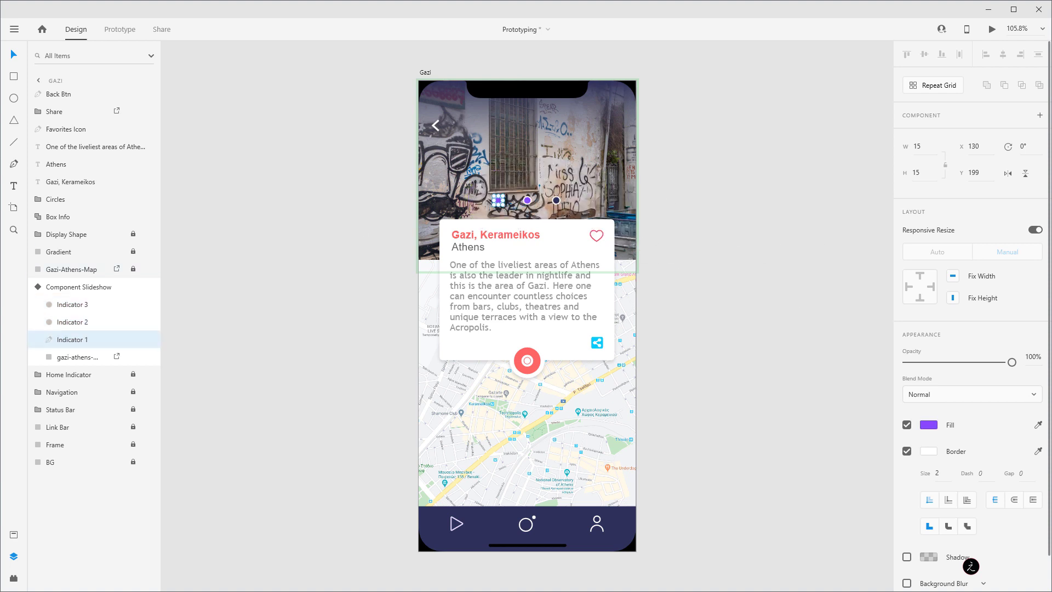
pyautogui.click(1038, 426)
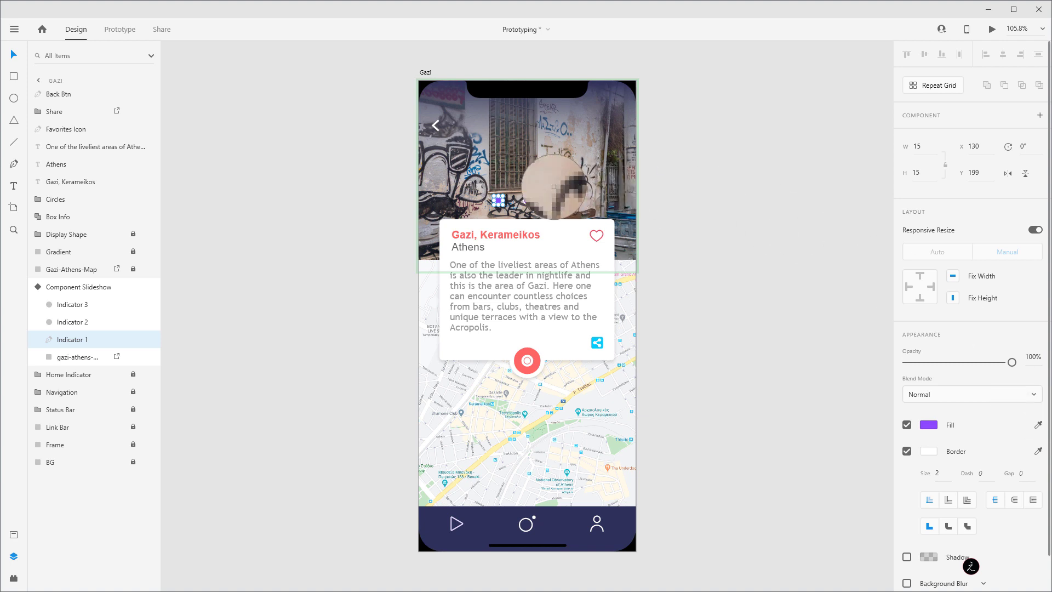
pyautogui.click(558, 199)
pyautogui.click(1038, 425)
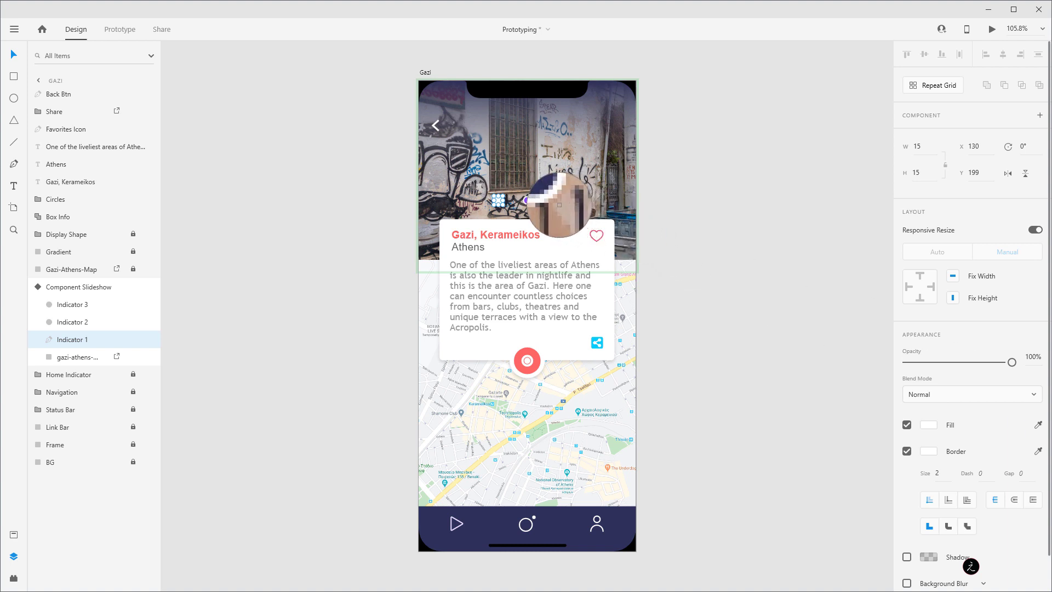
pyautogui.click(556, 200)
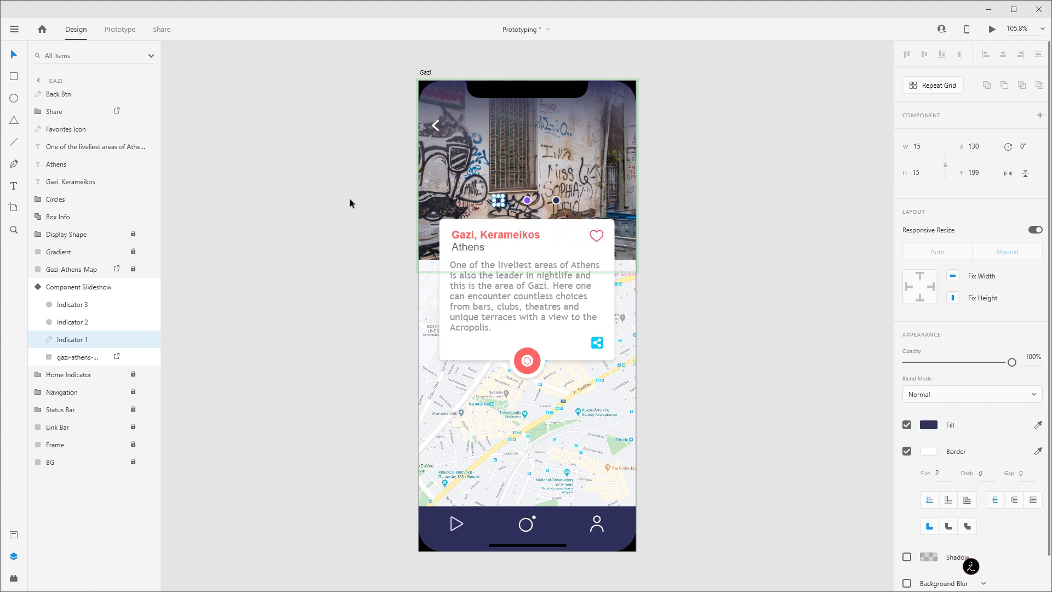
# - Add another new state named 3rd Slide to the Component Slideshow
pyautogui.click(82, 287)
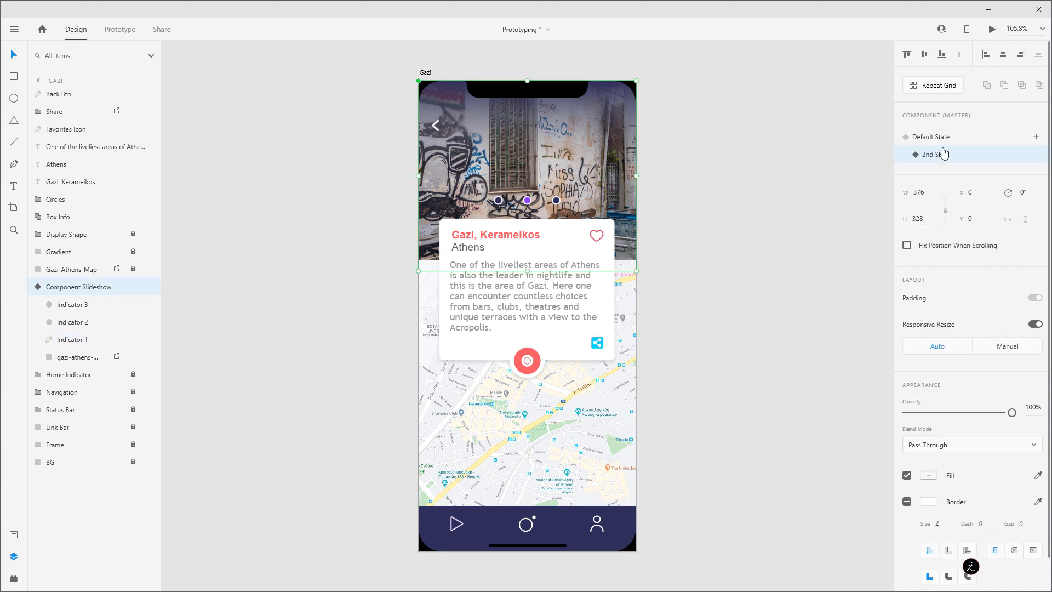
pyautogui.click(1037, 137)
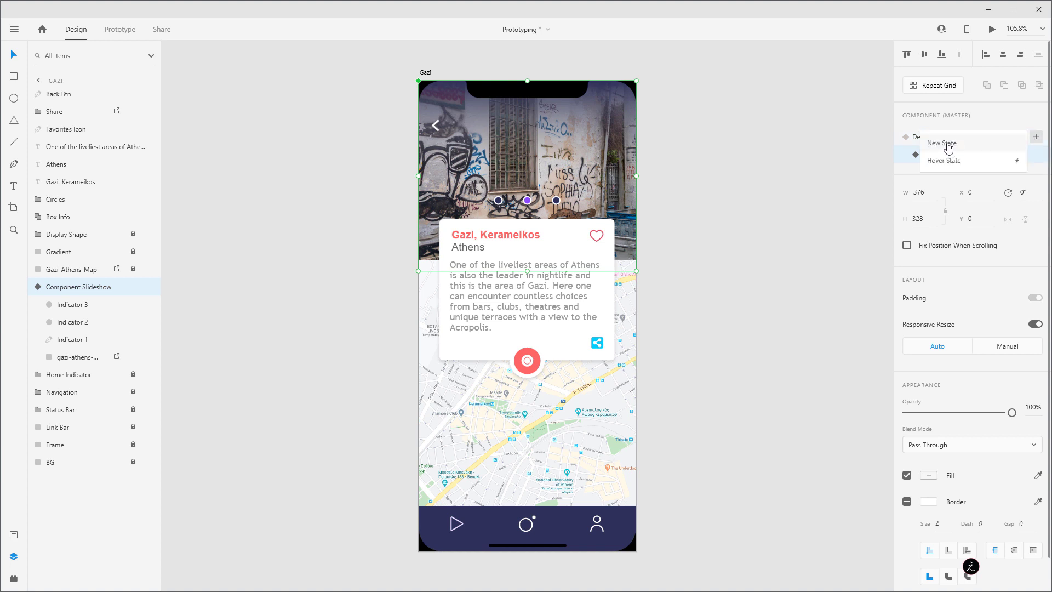
pyautogui.click(948, 143)
pyautogui.write('3rd Sl')
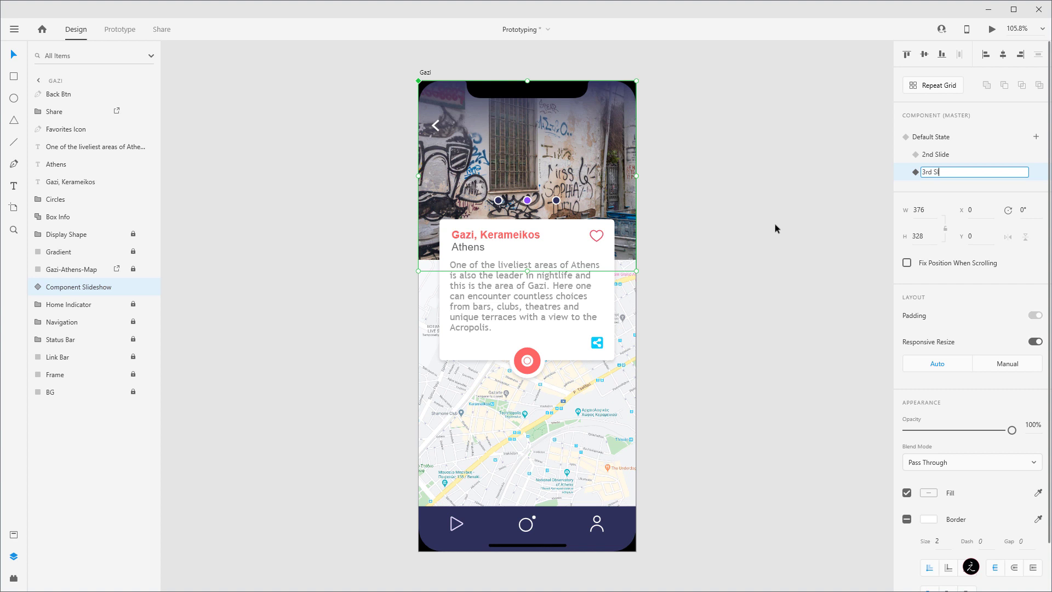
pyautogui.press('Return')
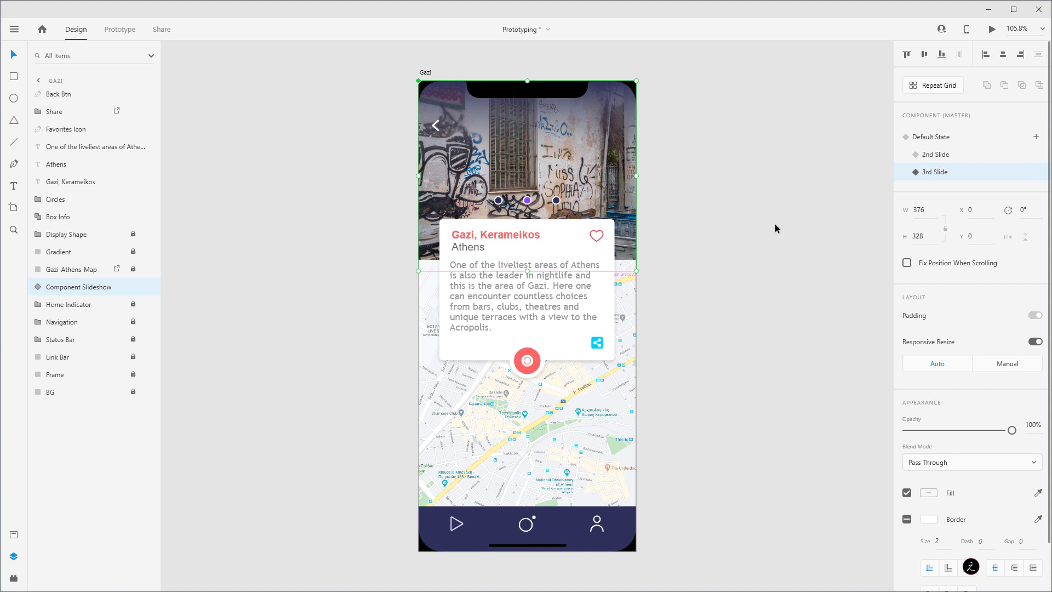
# - Replace the slideshow photo in the 3rd Slide state with the Gazi street photo showing a parked motorbike and graffiti wall
pyautogui.click(32, 287)
pyautogui.click(77, 358)
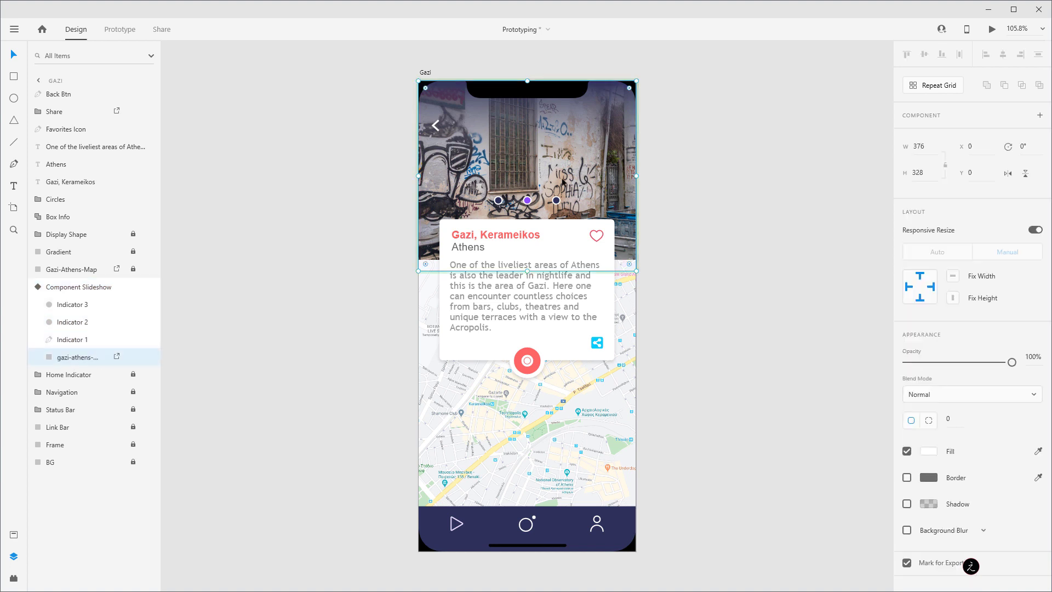
pyautogui.rightClick(507, 130)
pyautogui.click(582, 286)
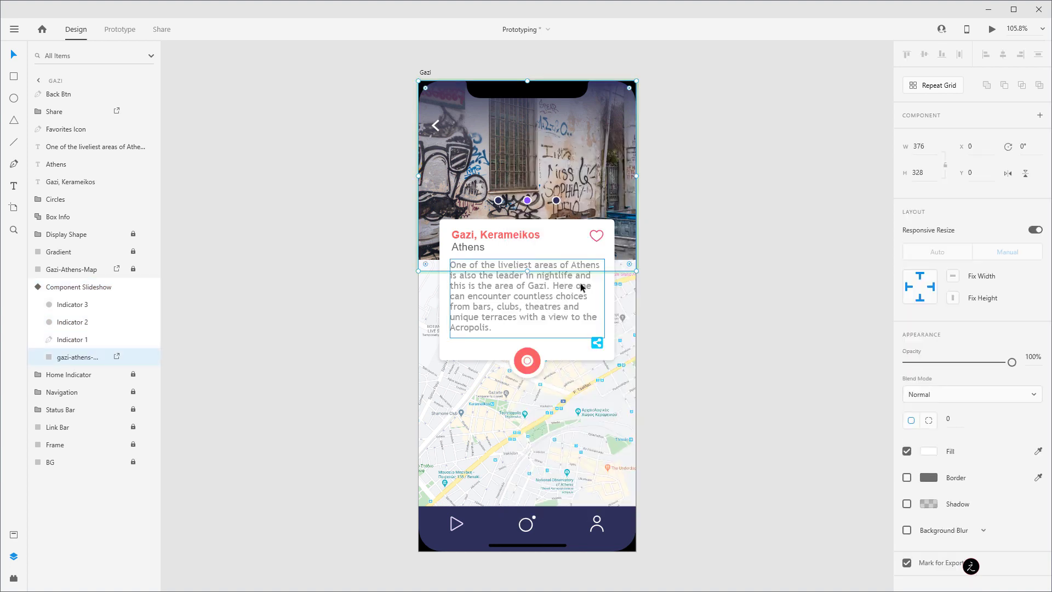
pyautogui.click(432, 247)
pyautogui.click(624, 446)
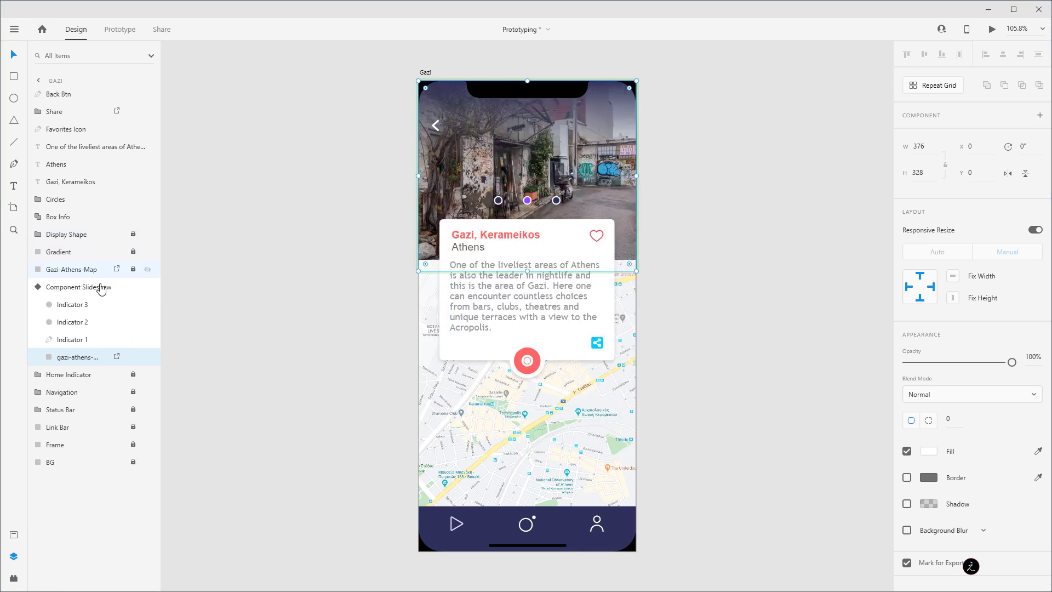
# - Fill Indicator 3 in the 3rd Slide state with the purple sampled from Indicator 2
pyautogui.click(76, 304)
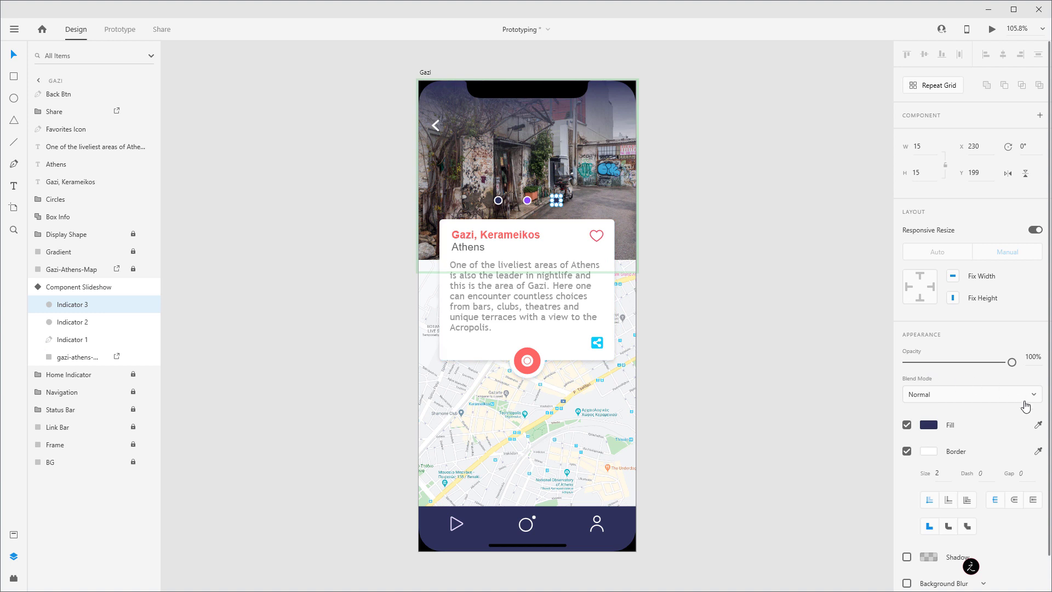
pyautogui.click(1038, 425)
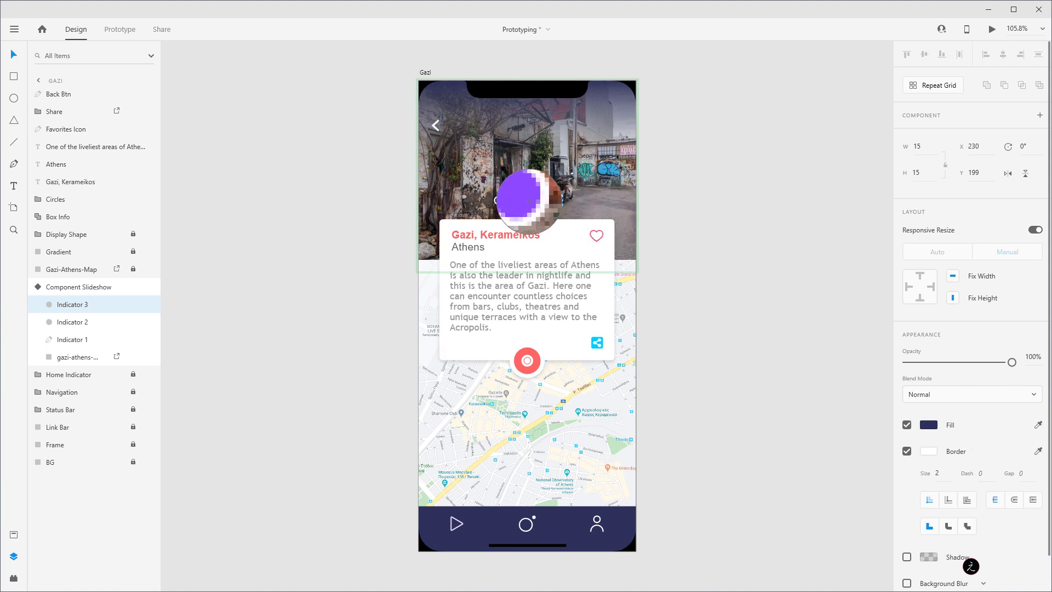
pyautogui.click(527, 200)
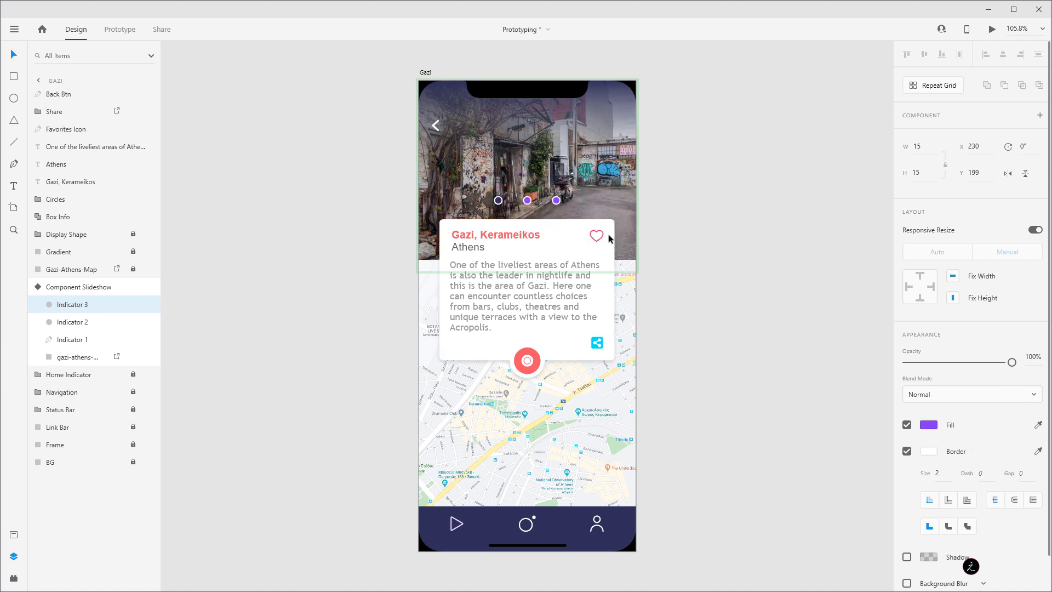
# - Fill Indicator 2 in the 3rd Slide state with the dark navy sampled from Indicator 1, and deselect it
pyautogui.click(66, 322)
pyautogui.click(1037, 425)
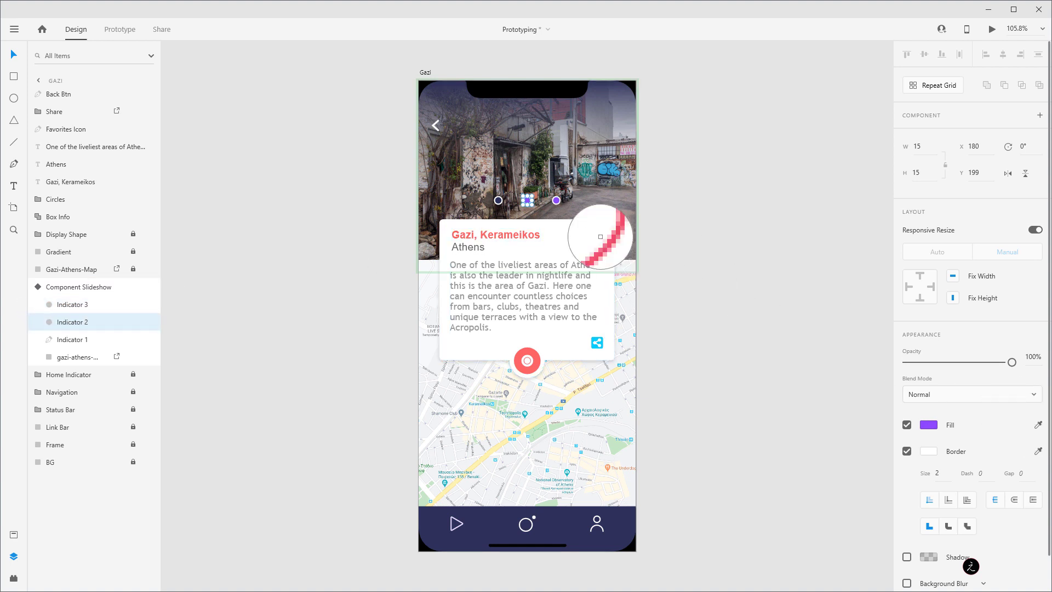
pyautogui.click(497, 201)
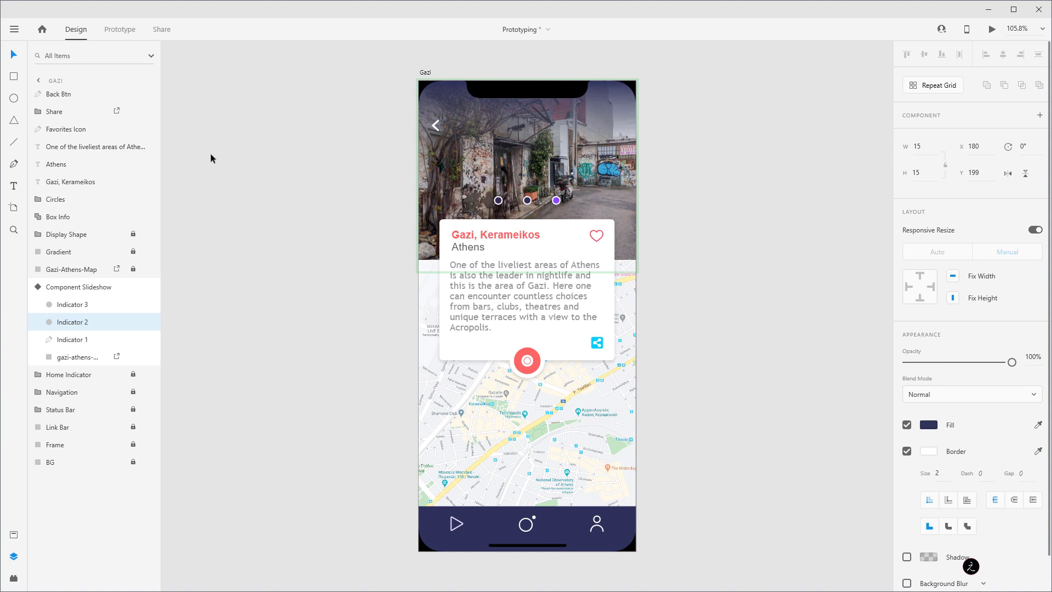
pyautogui.click(337, 137)
pyautogui.click(415, 202)
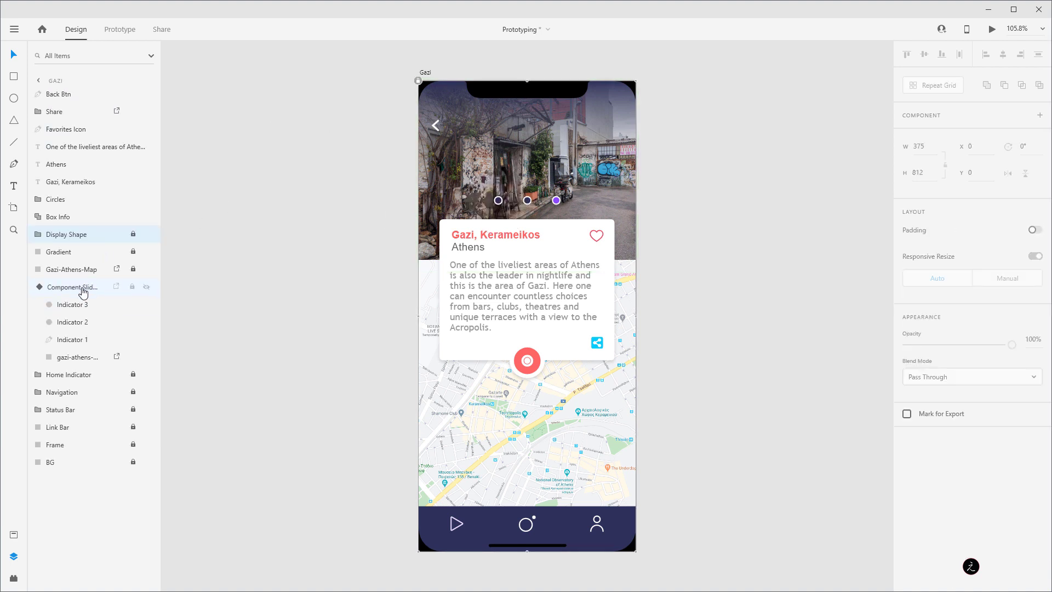
# - In the Default State of Component Slideshow, give the gazi-athens photo a Tap interaction that auto-animates to the 2nd Slide state
pyautogui.click(83, 291)
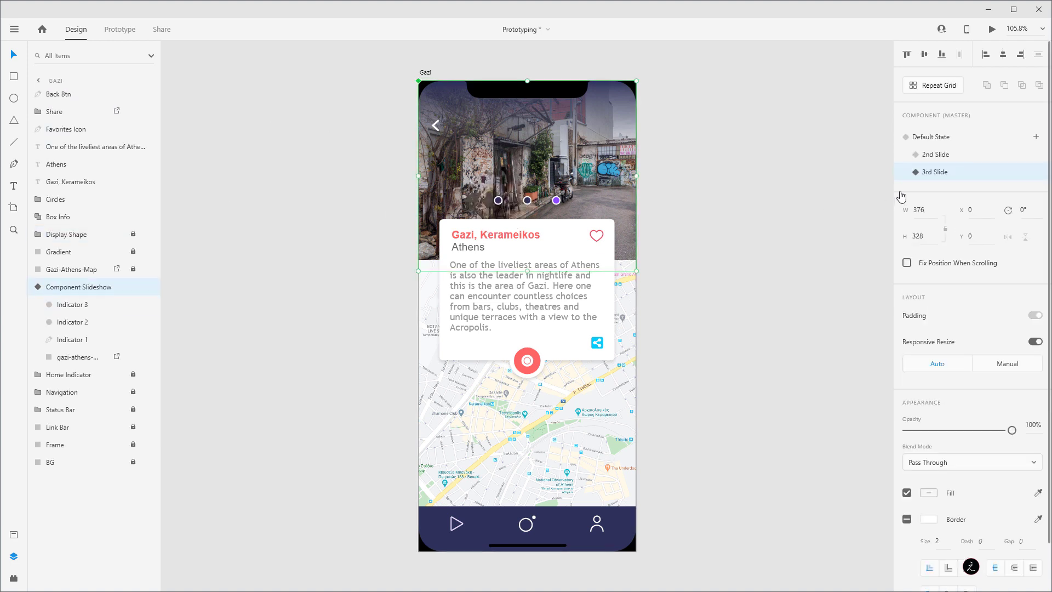
pyautogui.click(928, 140)
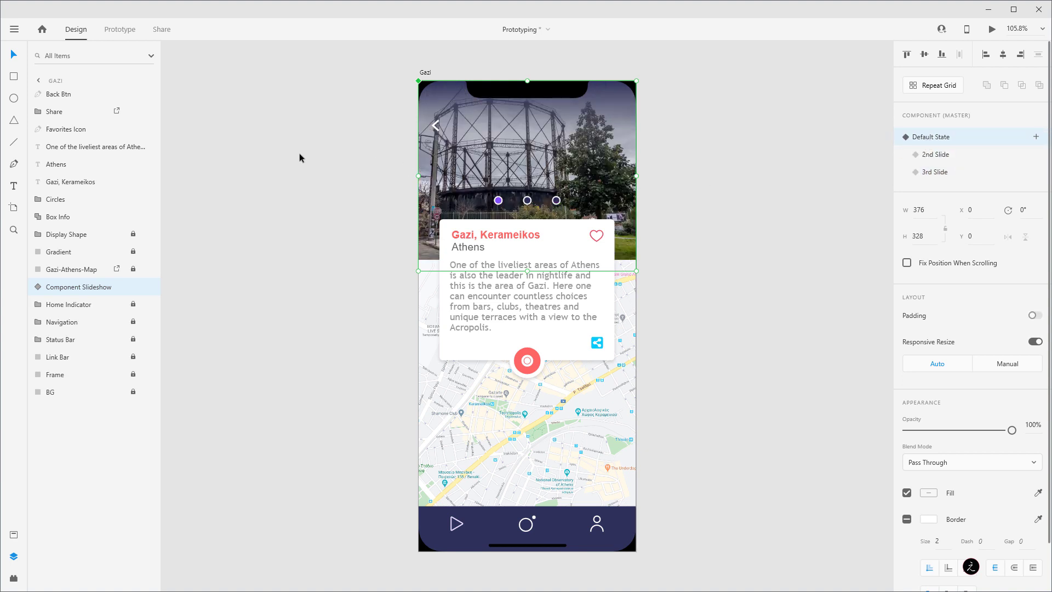
pyautogui.click(120, 30)
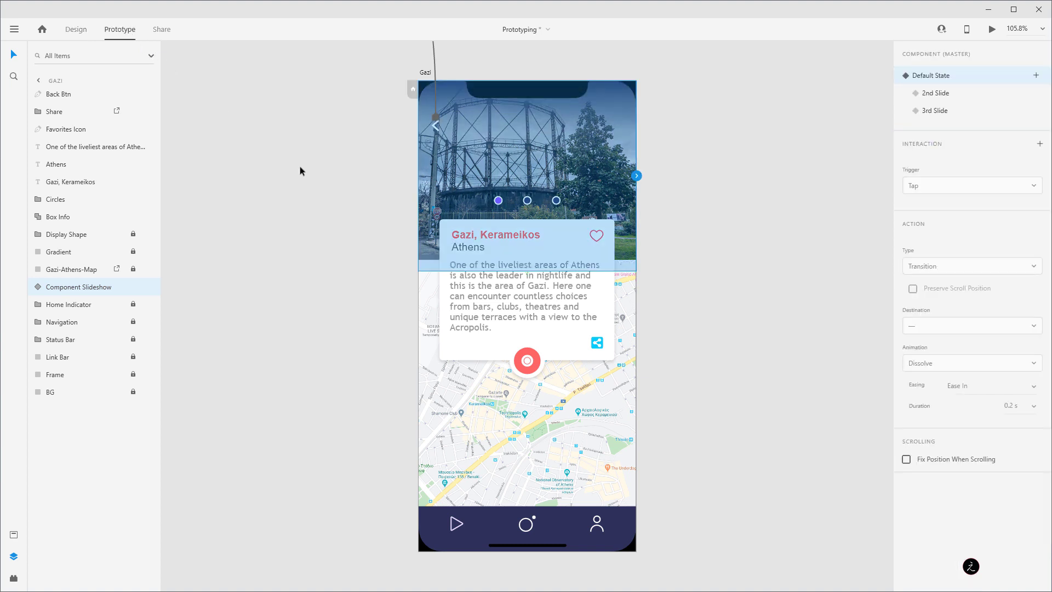
pyautogui.click(37, 286)
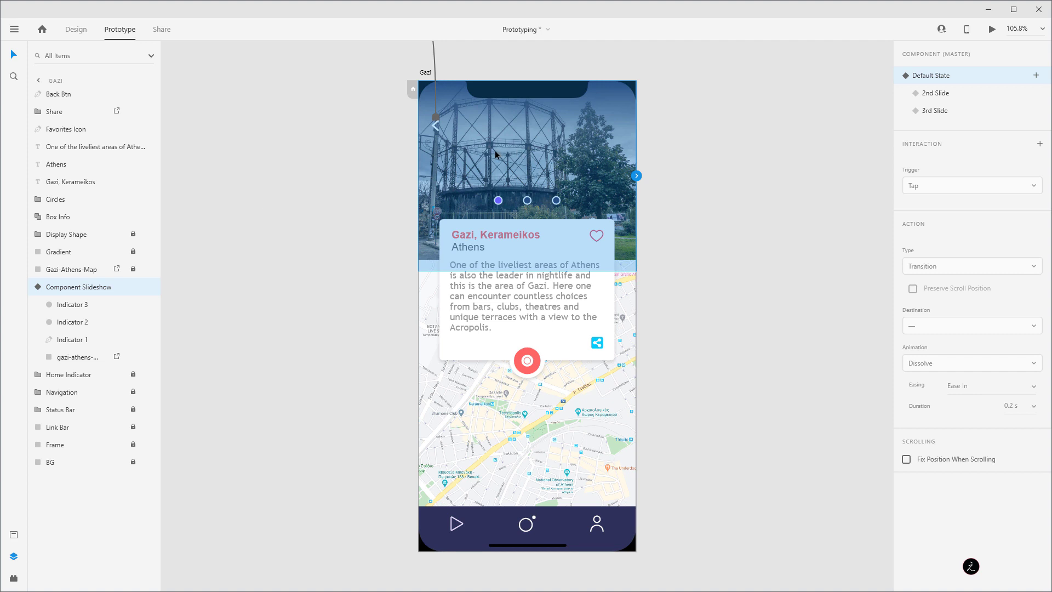
pyautogui.click(71, 359)
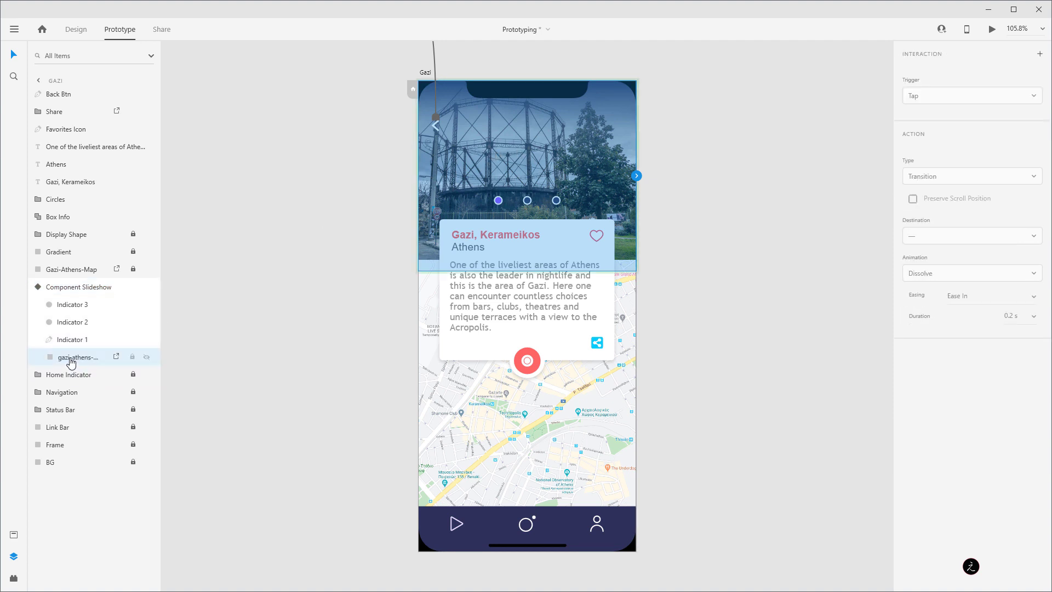
pyautogui.click(637, 176)
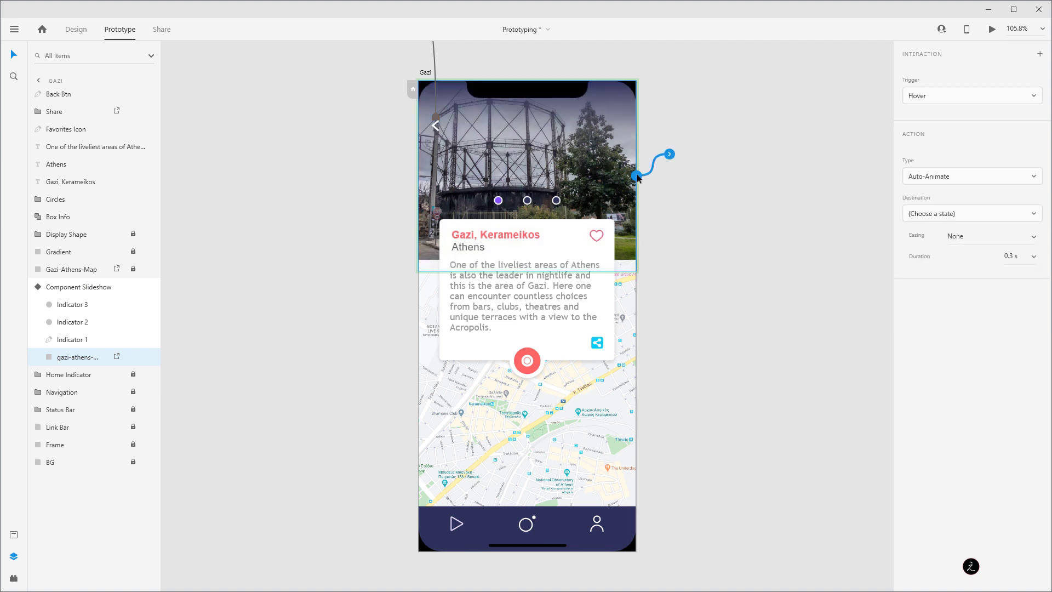
pyautogui.click(935, 96)
pyautogui.click(928, 78)
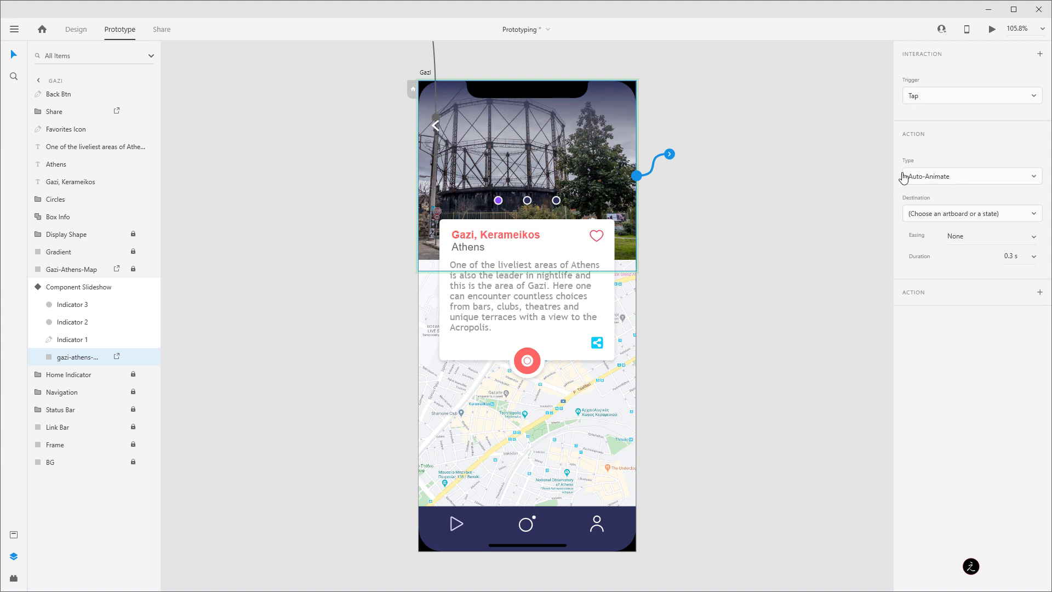
pyautogui.click(943, 217)
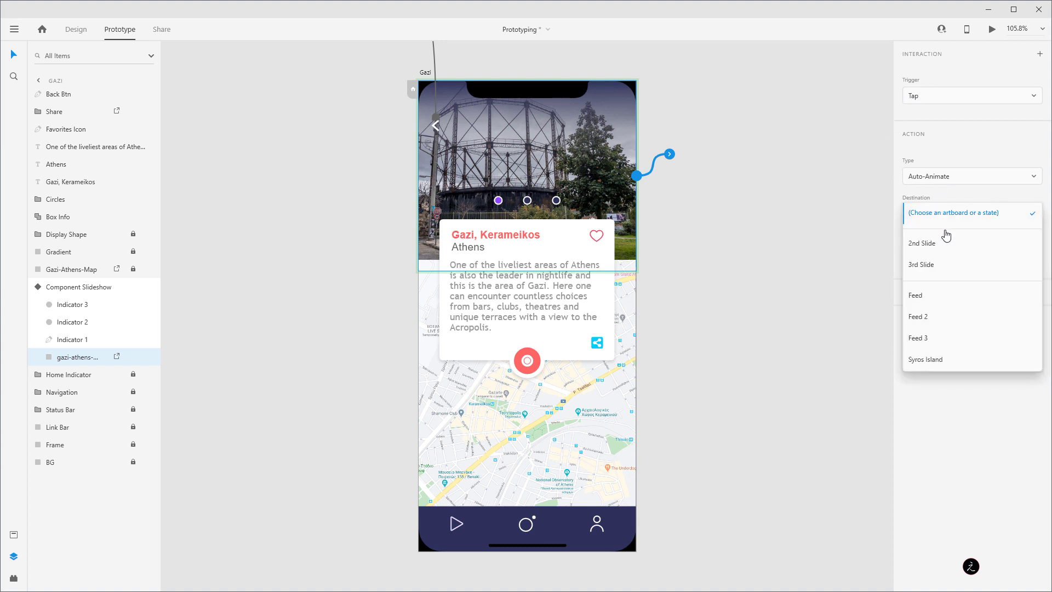
pyautogui.click(953, 250)
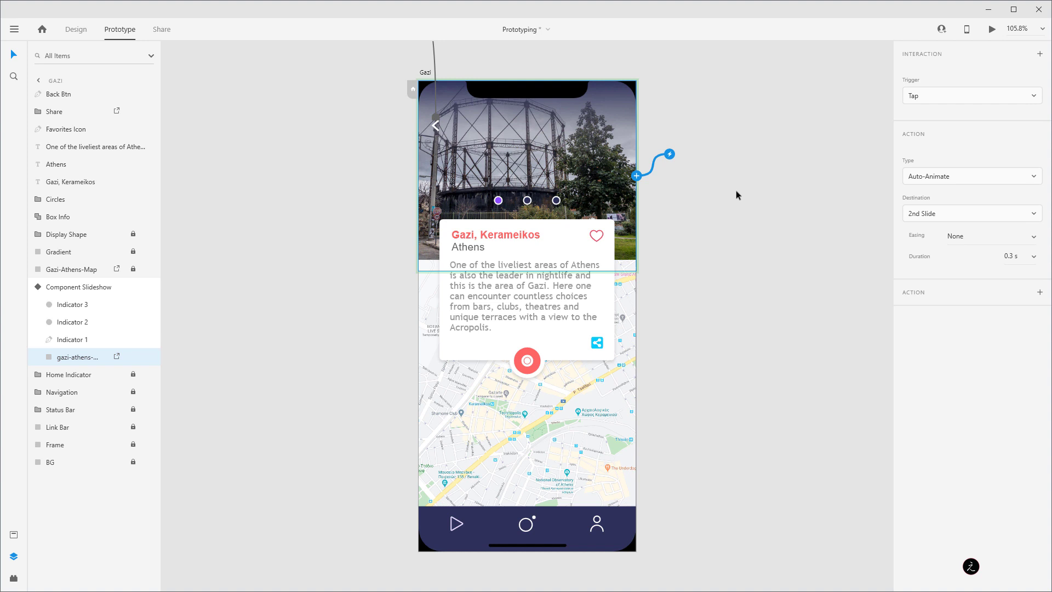
# - In the 2nd Slide state, give the gazi-athens photo a Tap interaction that auto-animates to the 3rd Slide state
pyautogui.click(87, 291)
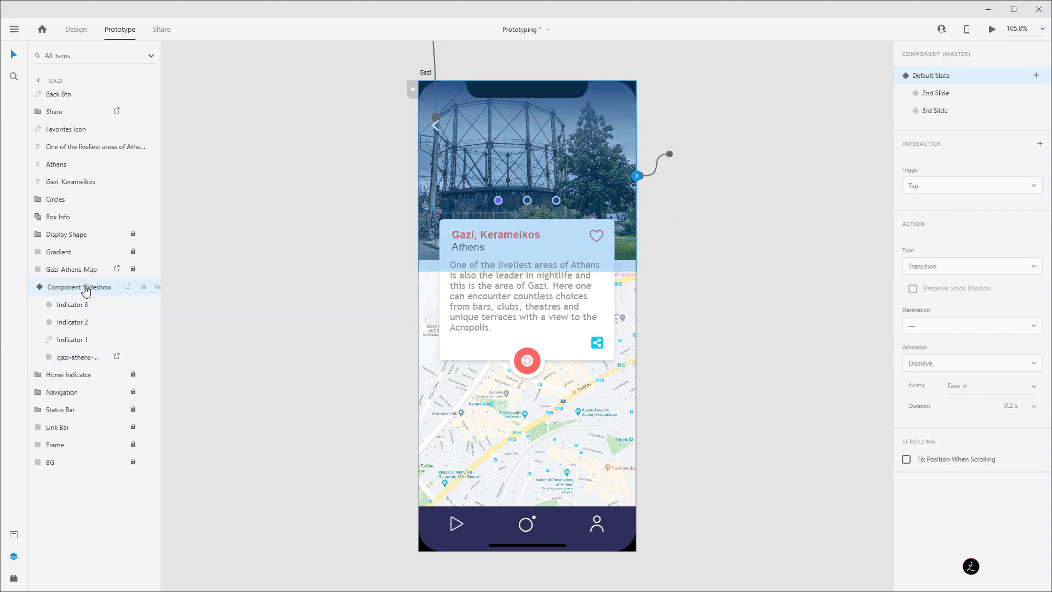
pyautogui.click(940, 95)
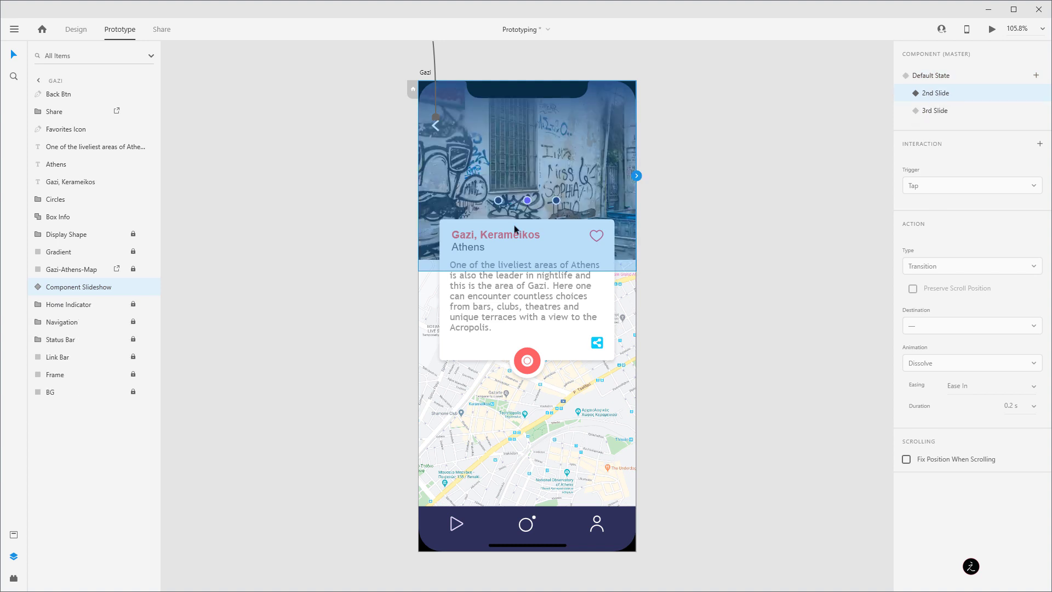
pyautogui.click(32, 287)
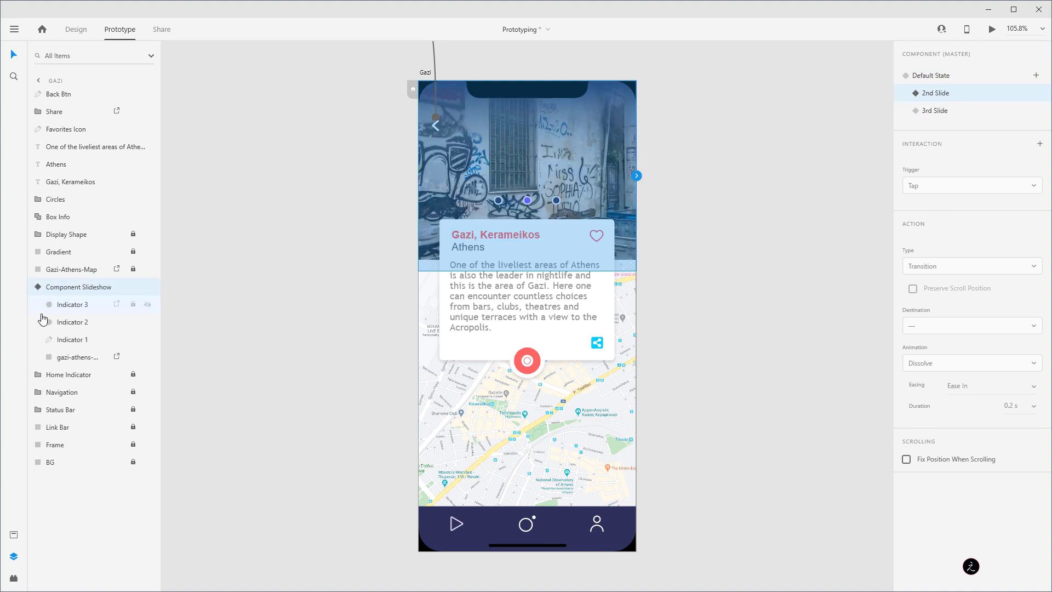
pyautogui.click(79, 364)
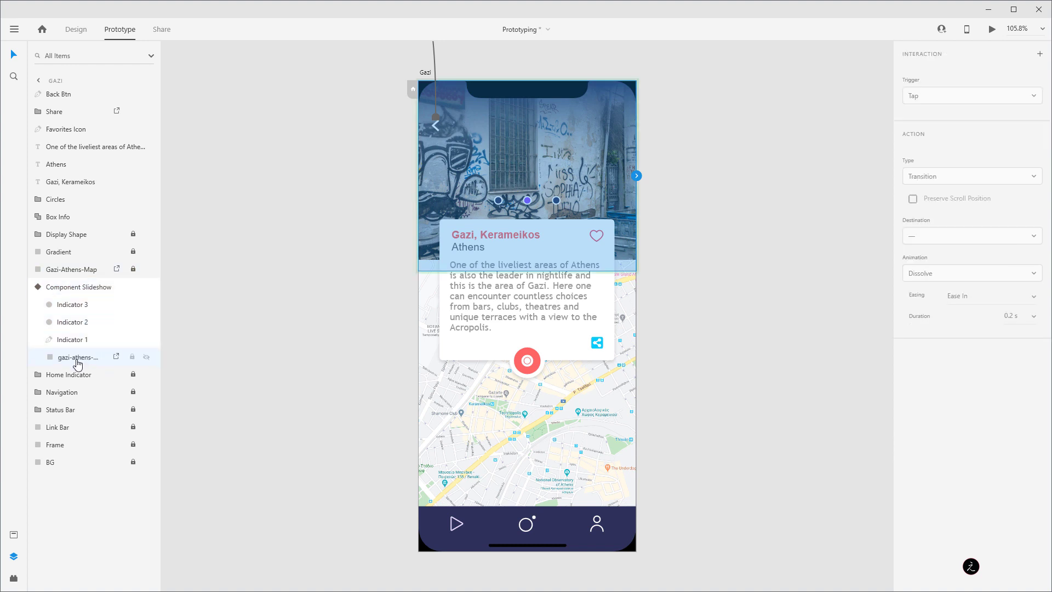
pyautogui.click(636, 176)
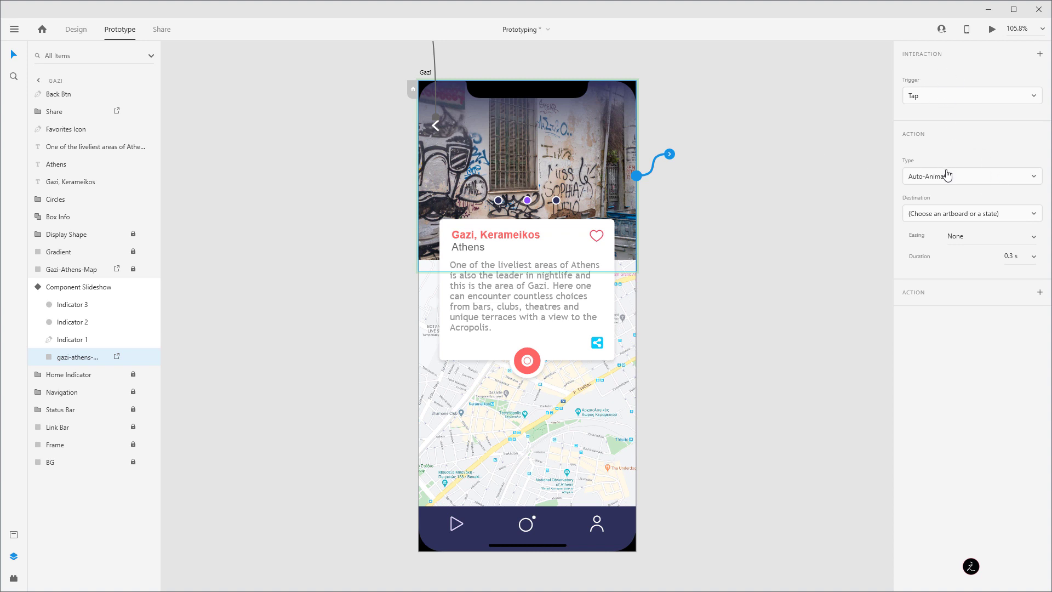
pyautogui.click(951, 217)
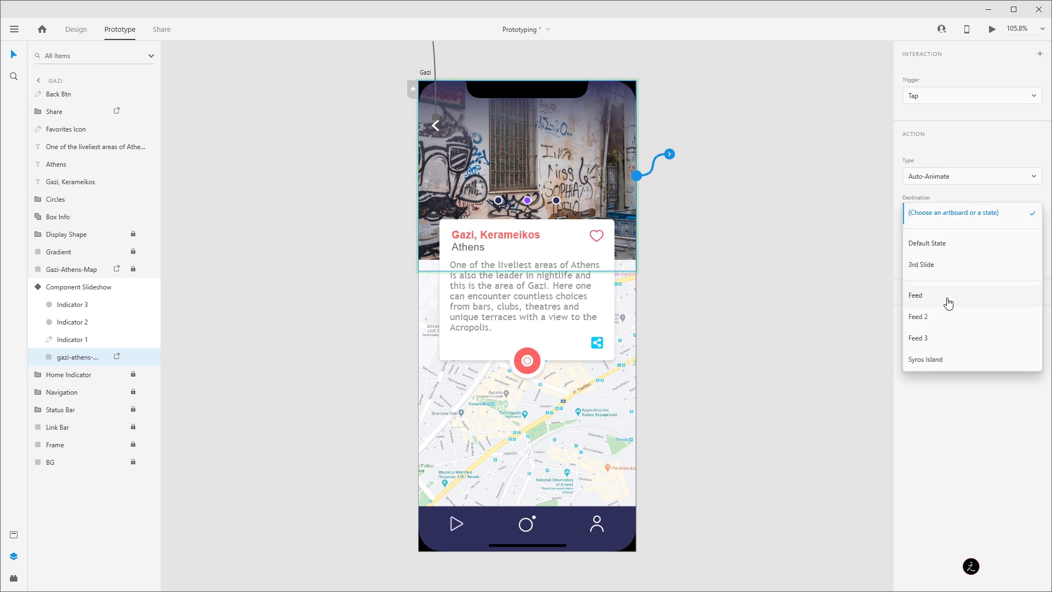
pyautogui.click(935, 268)
# - In the 3rd Slide state of Component Slideshow, give the gazi-athens photo a Tap interaction that auto-animates to the Default State
pyautogui.click(77, 287)
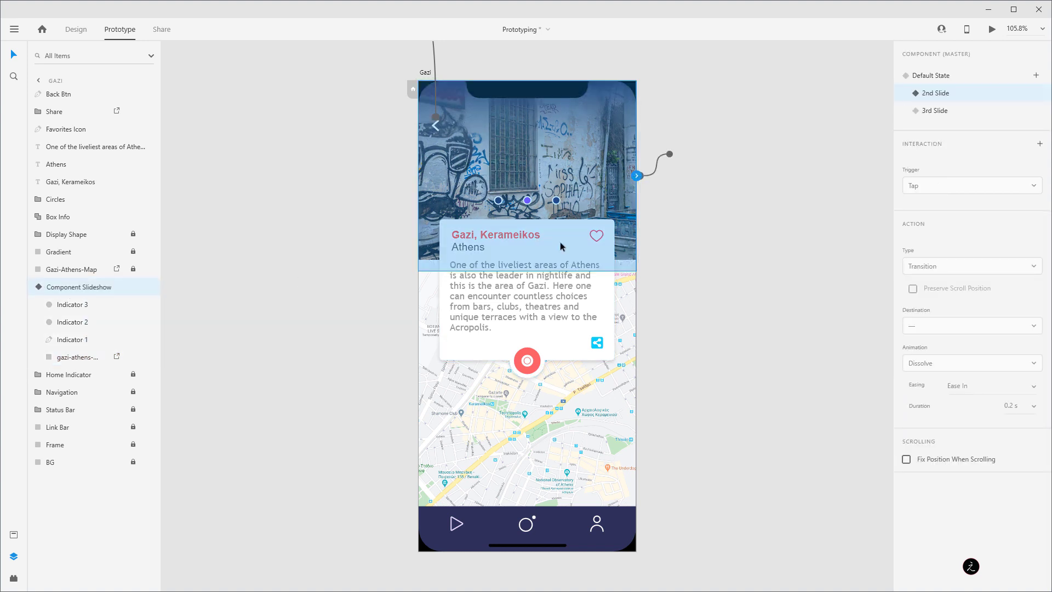
pyautogui.click(943, 112)
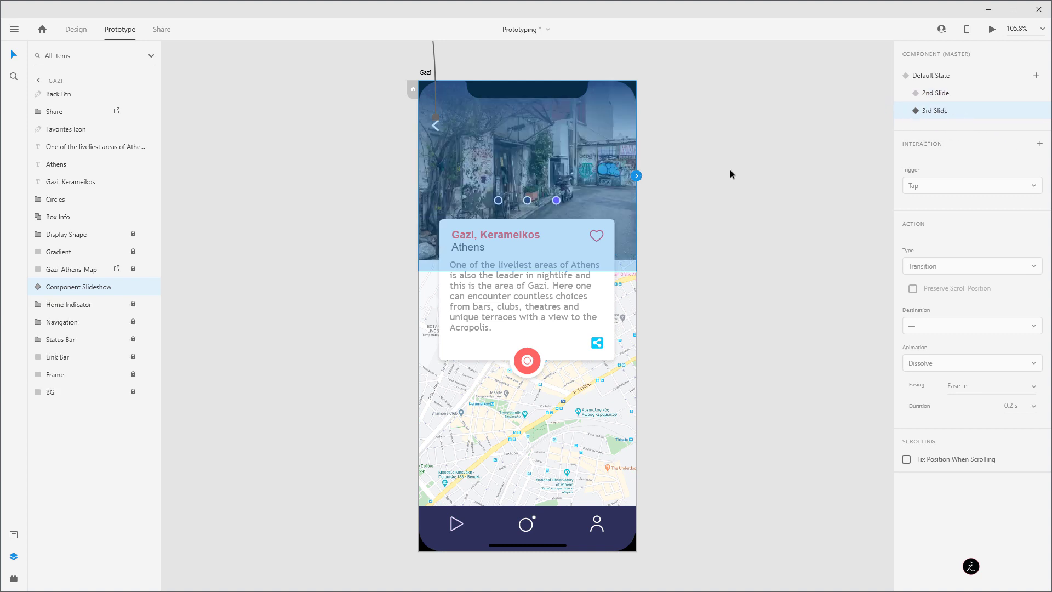
pyautogui.click(44, 290)
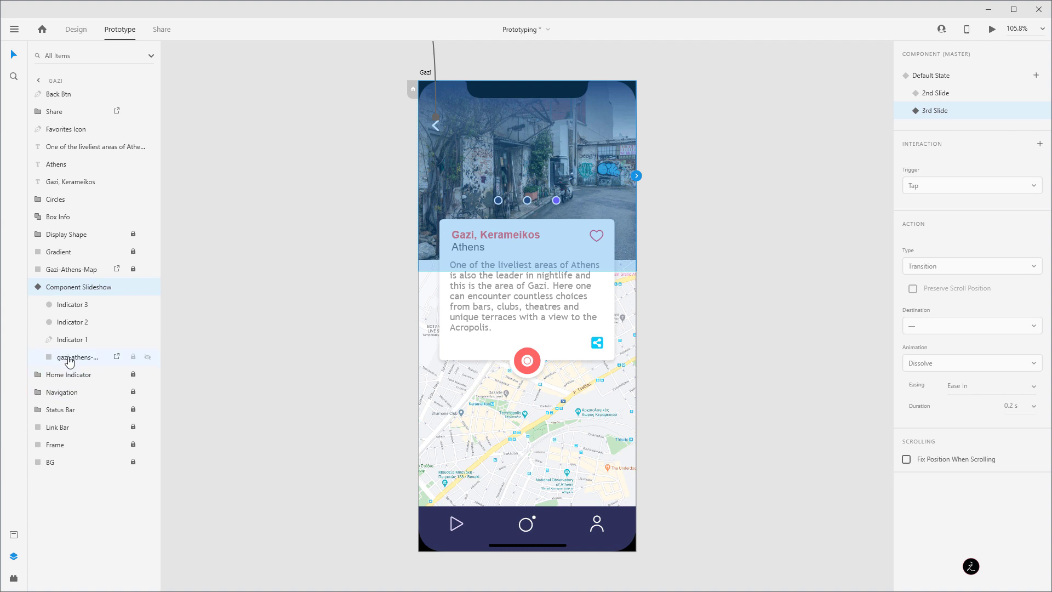
pyautogui.click(88, 358)
pyautogui.click(636, 176)
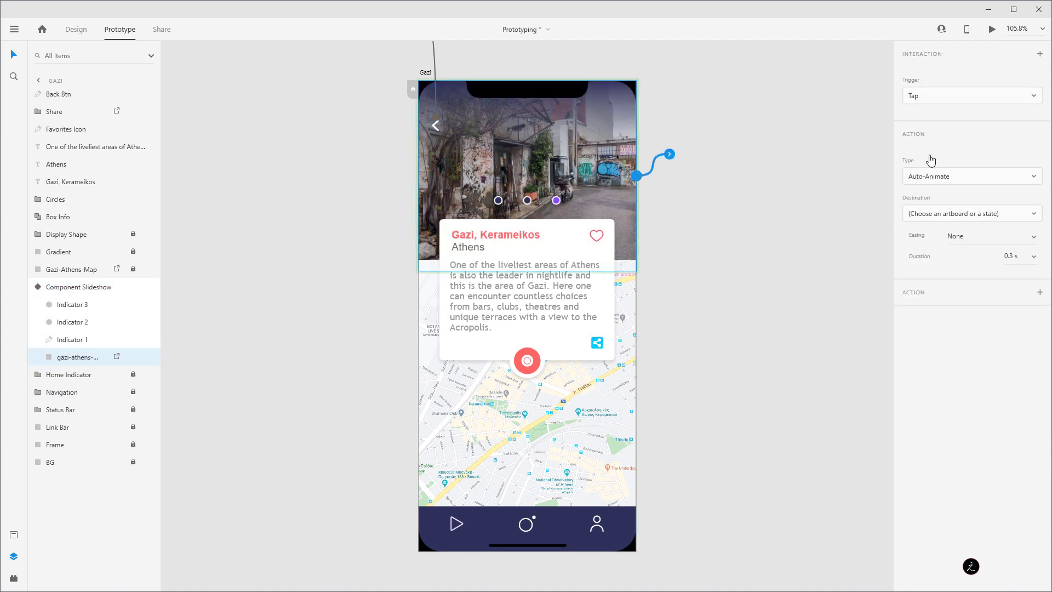
pyautogui.click(950, 221)
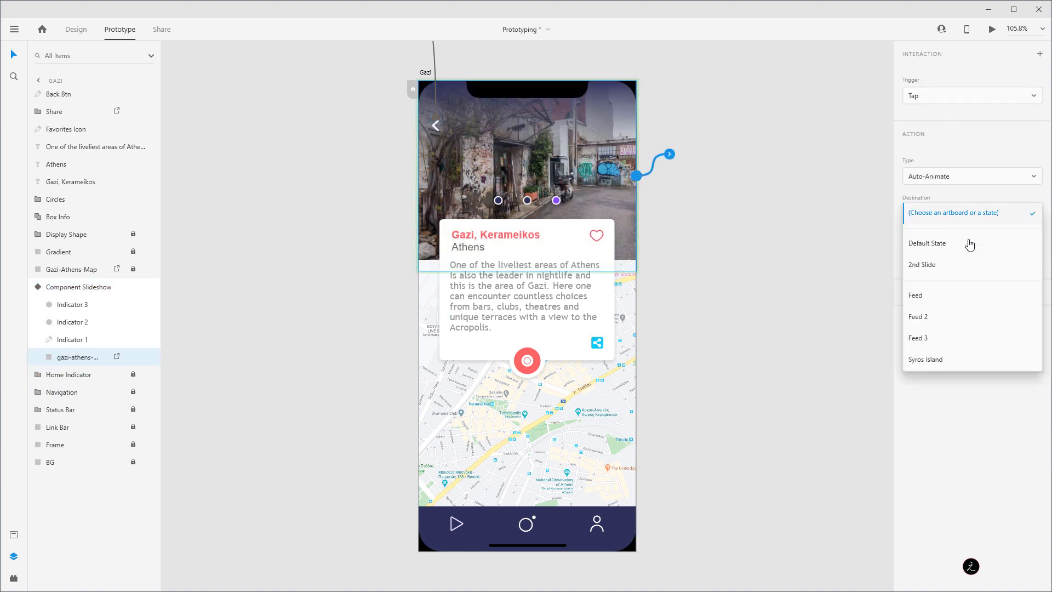
pyautogui.click(932, 249)
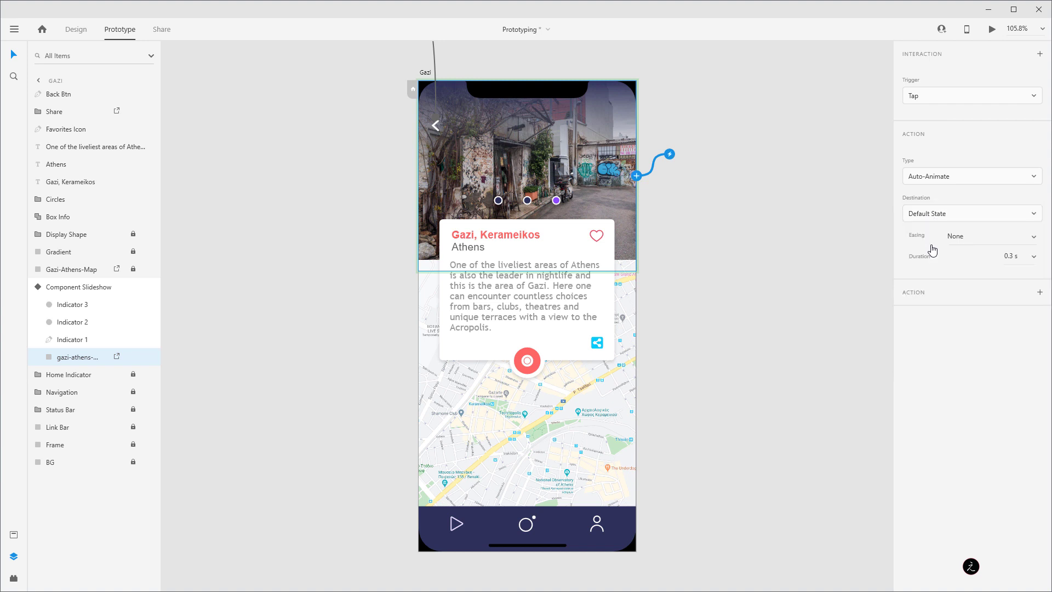
# - Return Component Slideshow to its Default State and preview the Gazi screen, tapping the photo repeatedly to cycle through the slides
pyautogui.click(93, 288)
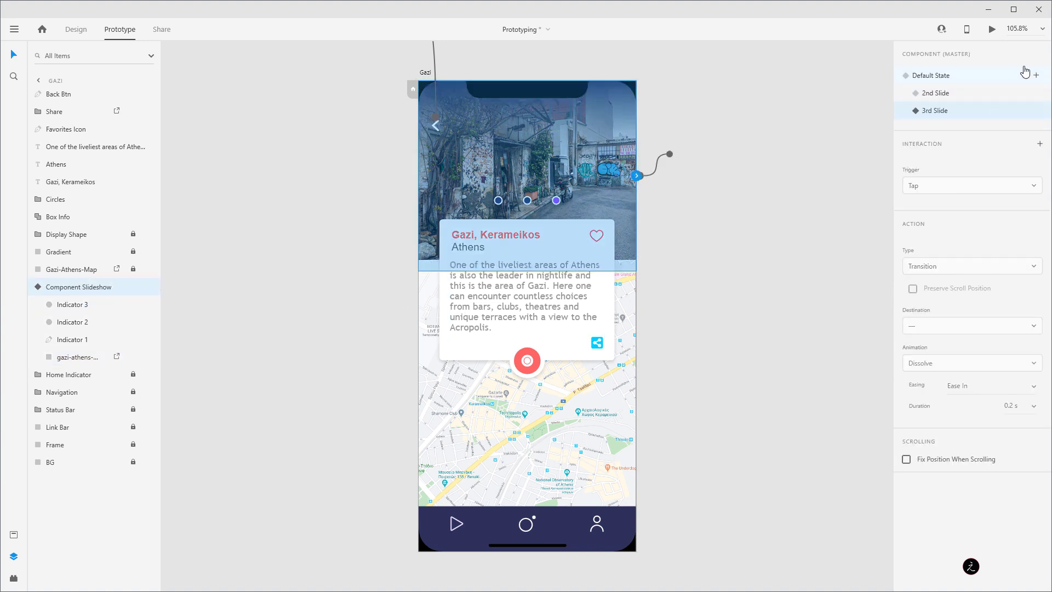
pyautogui.click(935, 76)
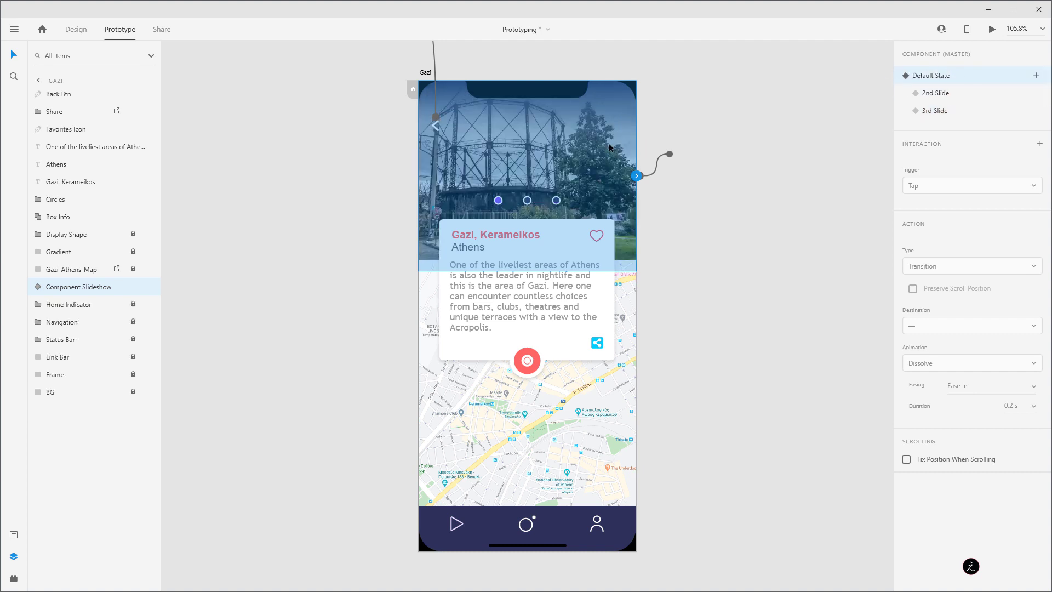
pyautogui.click(989, 35)
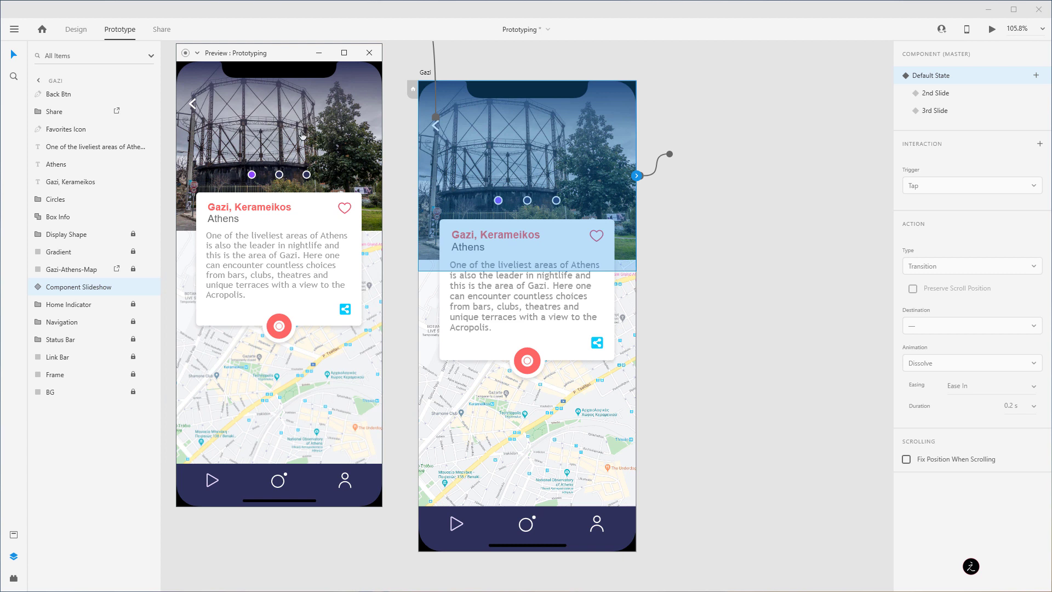
pyautogui.click(275, 128)
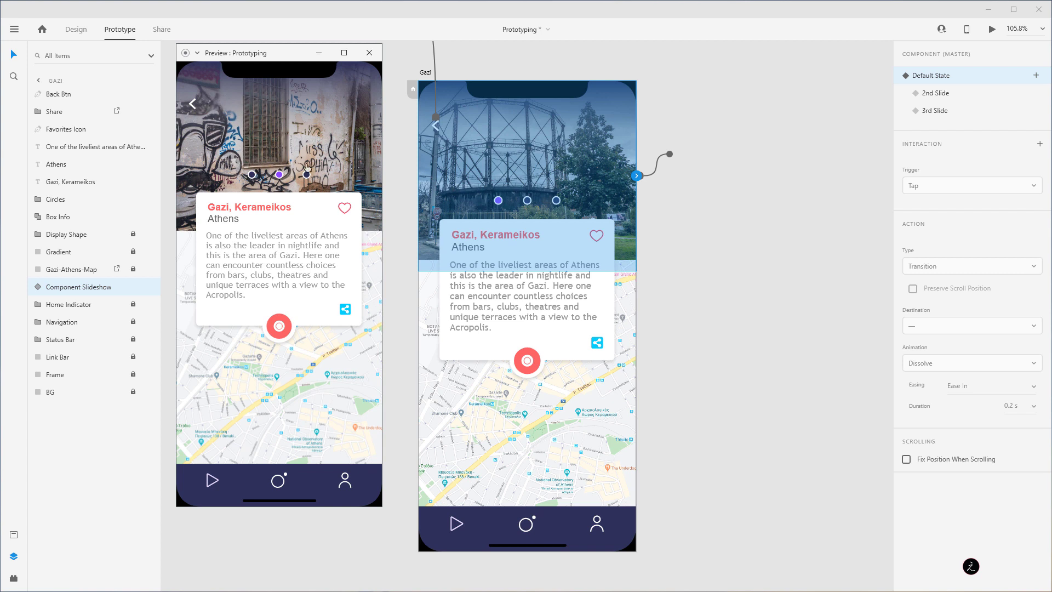
pyautogui.click(299, 120)
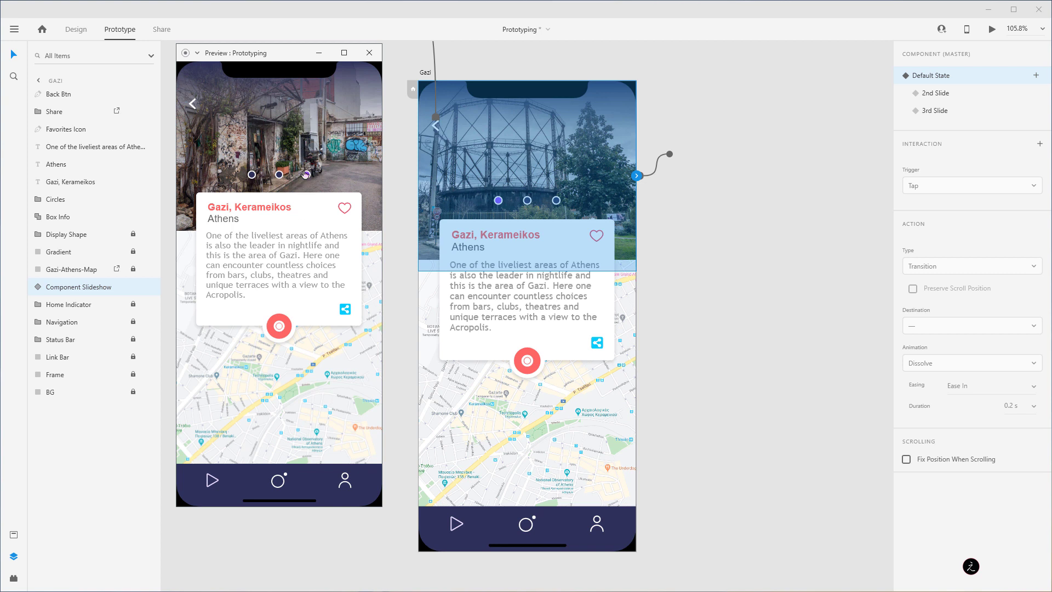
pyautogui.click(283, 133)
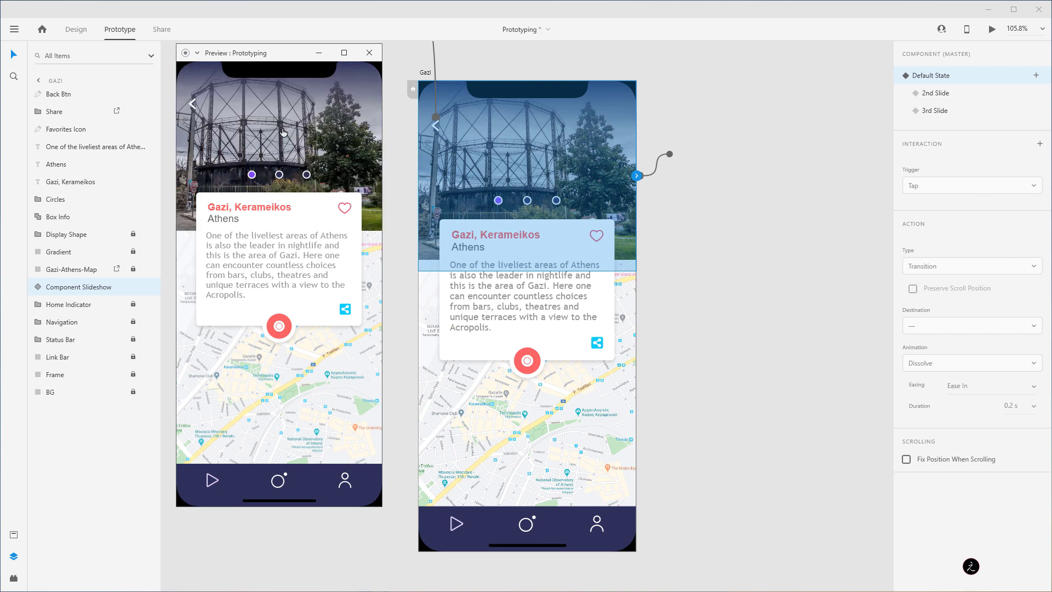
pyautogui.click(284, 133)
pyautogui.click(301, 129)
pyautogui.click(277, 115)
pyautogui.click(296, 115)
pyautogui.click(298, 115)
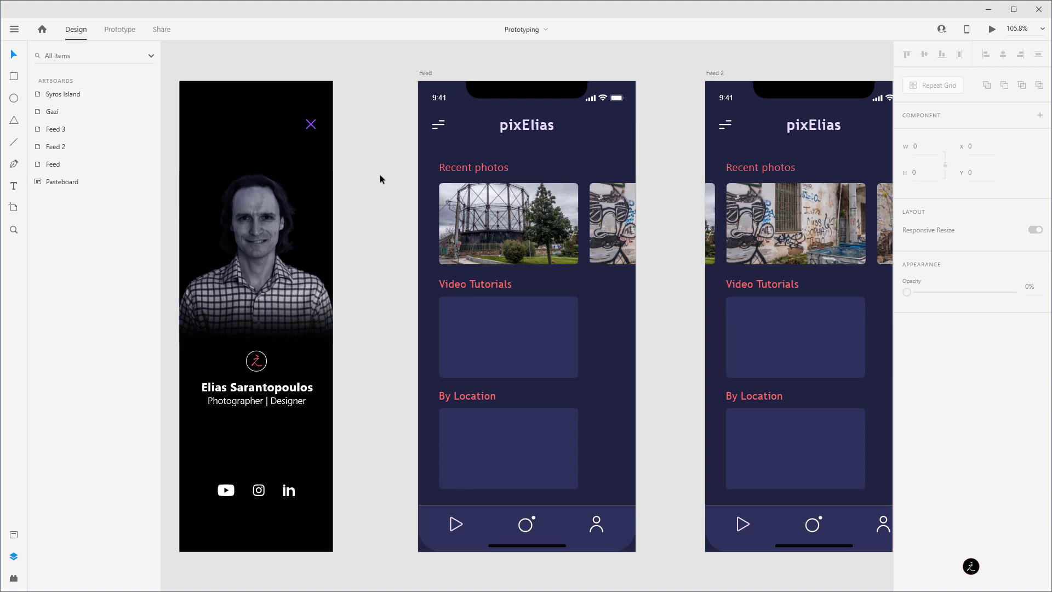
# - Move the Side Menu group farther away from the Feed artboard, to about X -1117, leaving room for another artboard between them
pyautogui.scroll(-5, 379, 174)
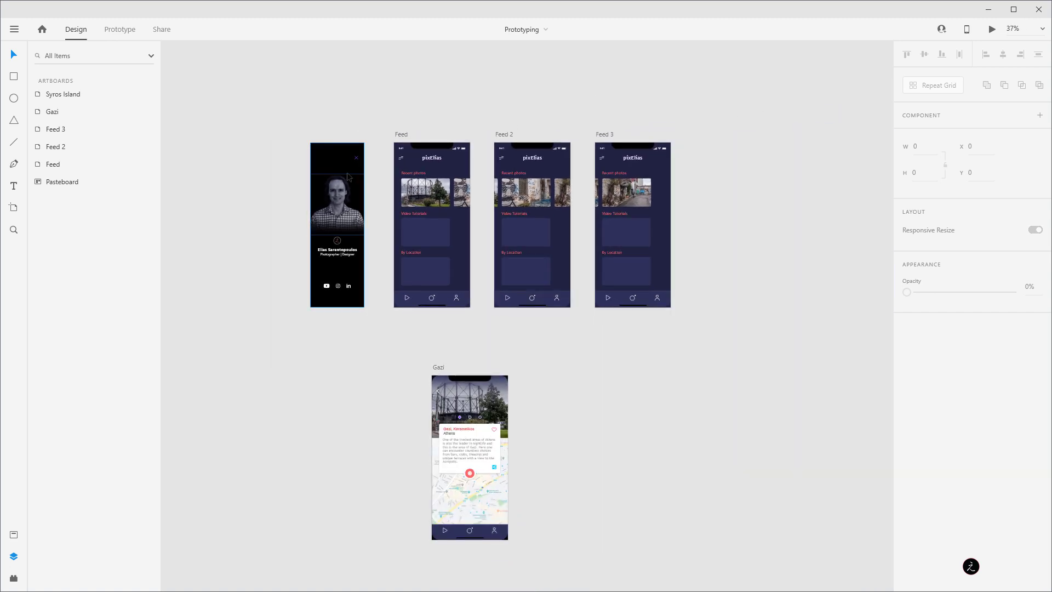
pyautogui.hscroll(-3, 425, 115)
pyautogui.moveTo(433, 199); pyautogui.dragTo(300, 196)
pyautogui.scroll(2, 509, 141)
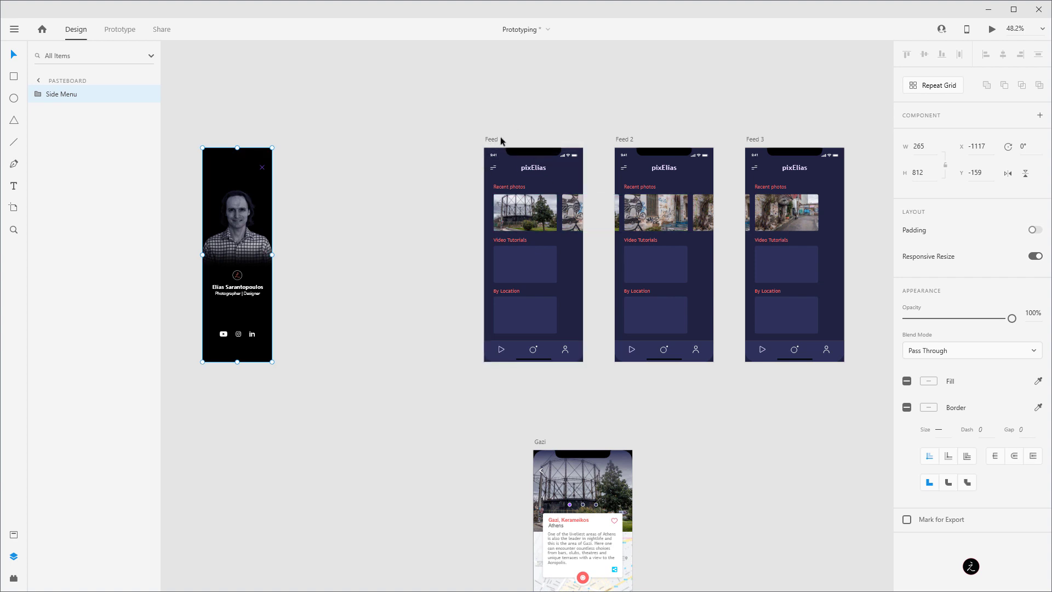
# - Duplicate the Feed artboard into the space between the Side Menu and Feed, and rename the copy Menu
pyautogui.click(491, 140)
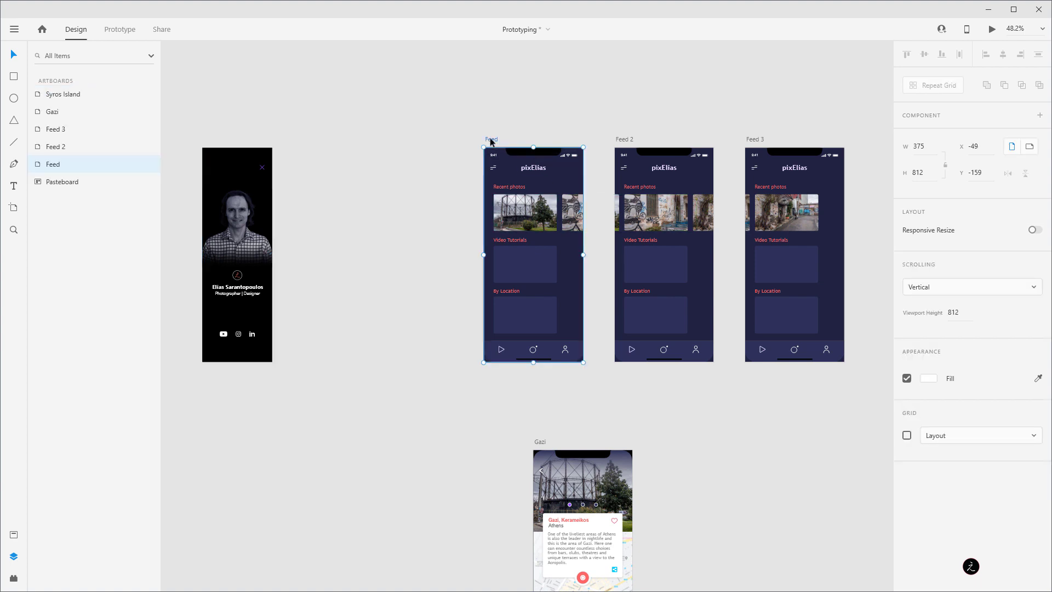
pyautogui.moveTo(491, 141); pyautogui.dragTo(318, 144)
pyautogui.doubleClick(324, 141)
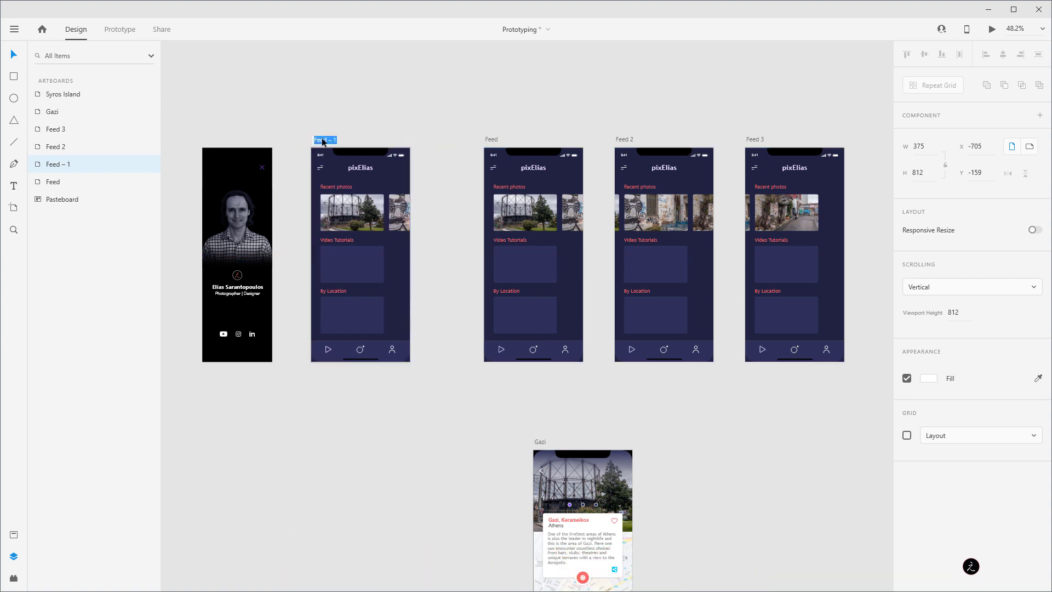
pyautogui.write('Menu')
pyautogui.press('Return')
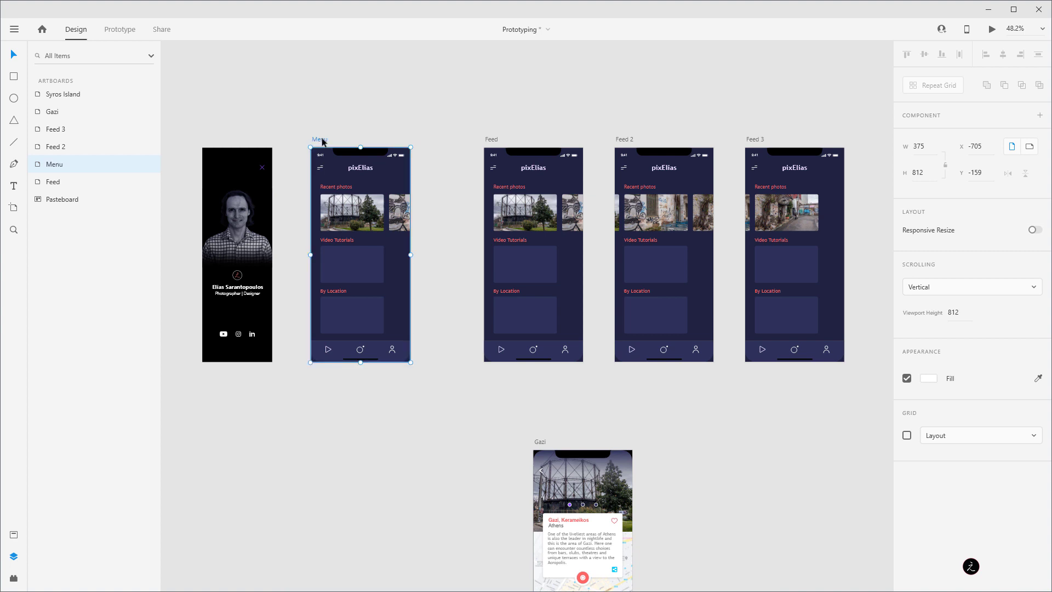
# - Select everything on the Menu artboard and unlock its Status Bar, Home Indicator, Navigation, Display Shape, Link Bar, Frame and BG layers
pyautogui.scroll(5, 353, 141)
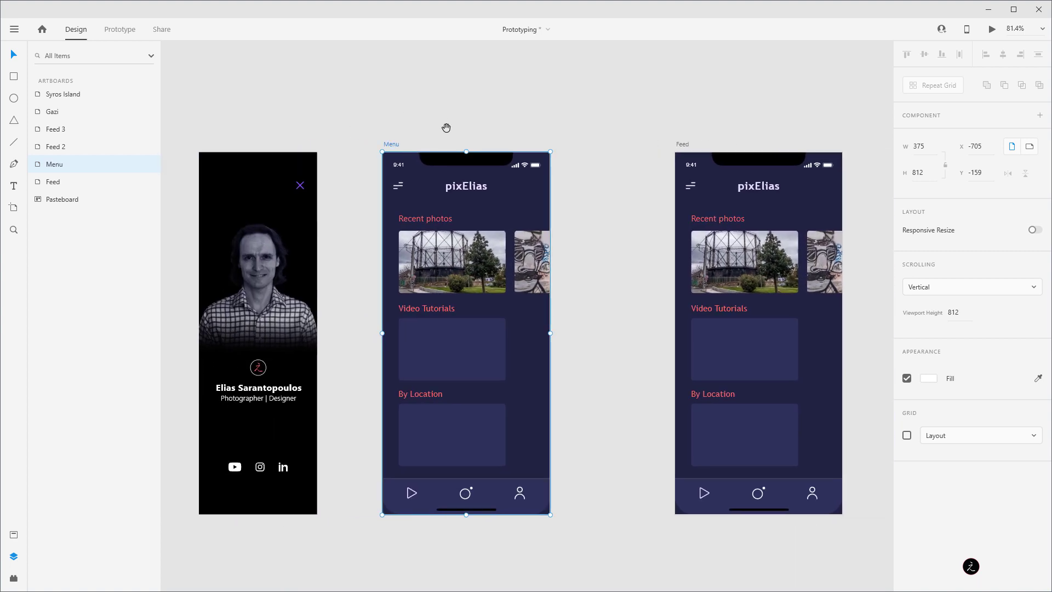
pyautogui.moveTo(375, 104); pyautogui.dragTo(593, 534)
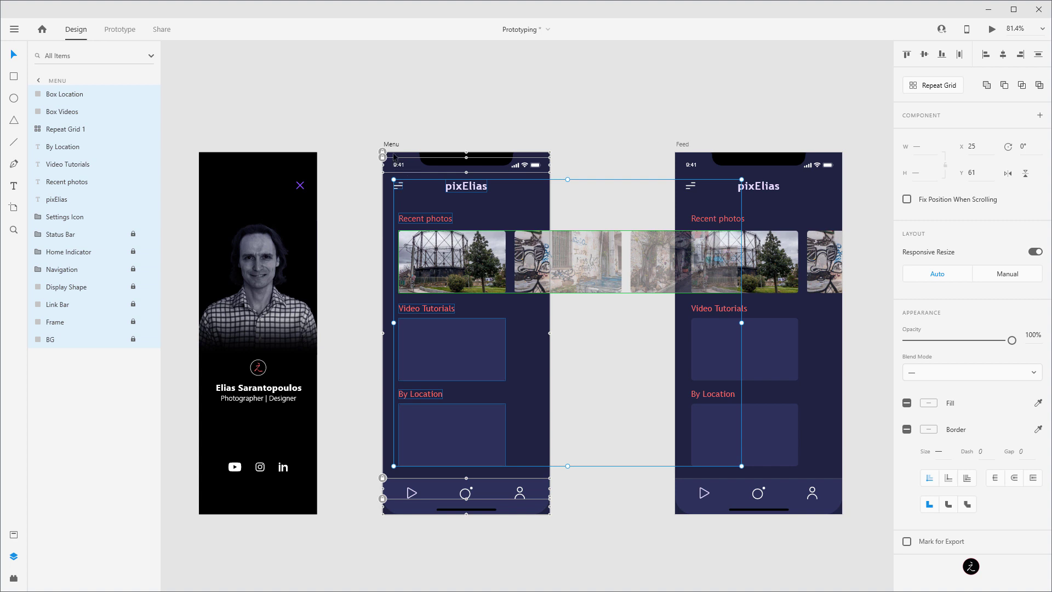
pyautogui.click(134, 234)
pyautogui.click(132, 252)
pyautogui.click(132, 269)
pyautogui.click(133, 287)
pyautogui.click(132, 304)
pyautogui.click(132, 322)
pyautogui.click(133, 340)
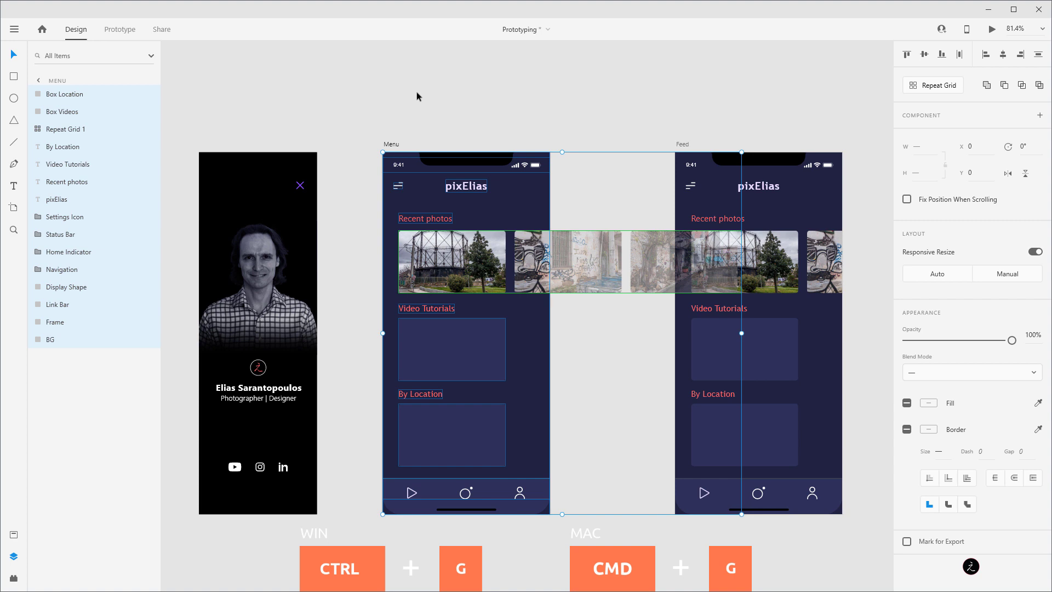
# - Group the selected Menu artboard layers and name the group Contents
pyautogui.hotkey('ctrl', 'g')
pyautogui.doubleClick(65, 96)
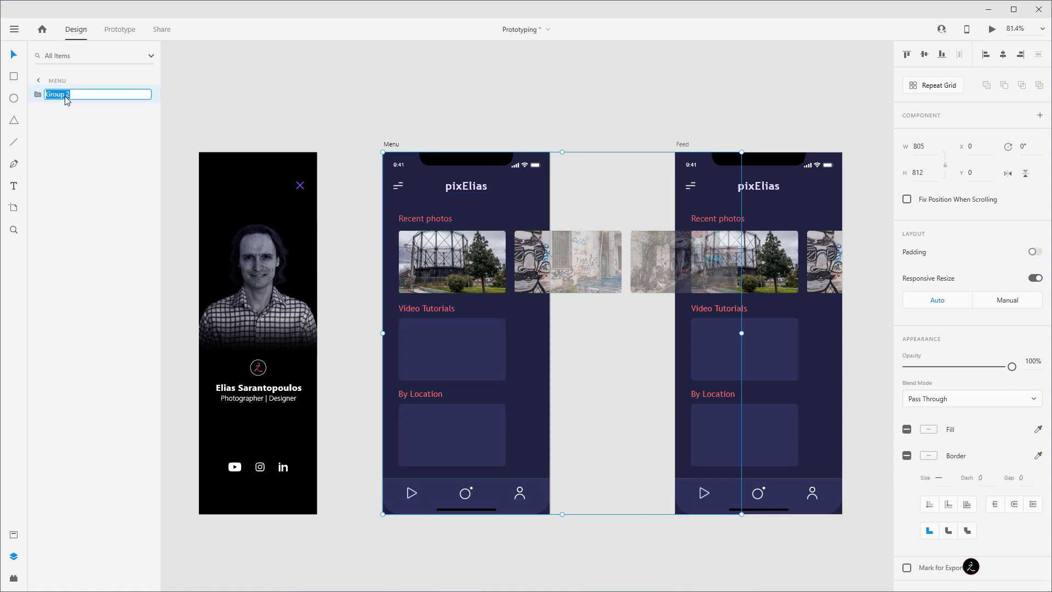
pyautogui.write('Contents')
pyautogui.press('Return')
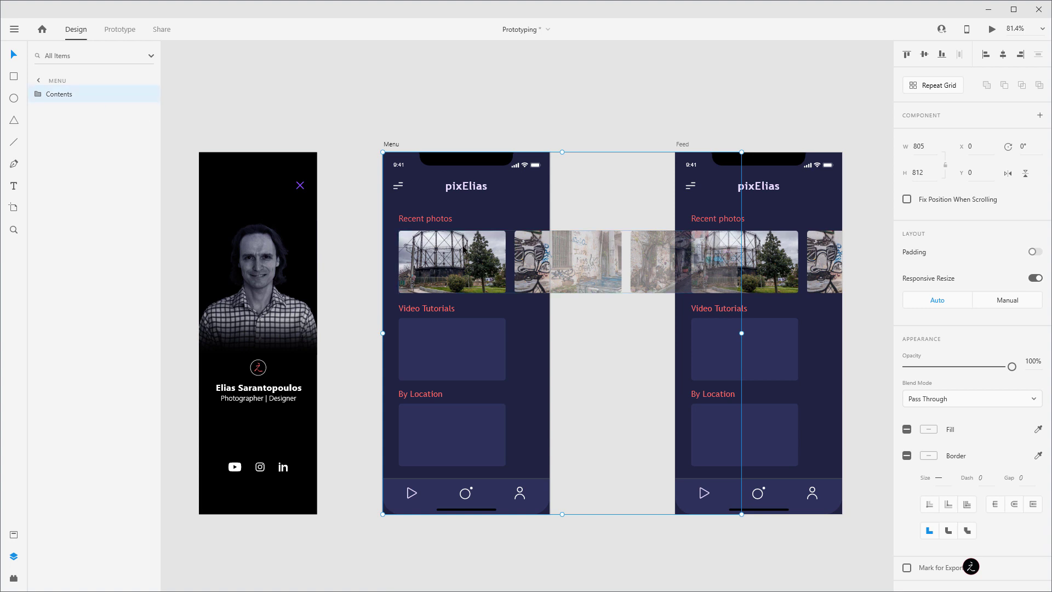
# - Shift the Contents group right to about X 242 and place the Side Menu group on the Menu artboard at X 0, Y 0
pyautogui.moveTo(425, 226); pyautogui.dragTo(533, 227)
pyautogui.click(229, 275)
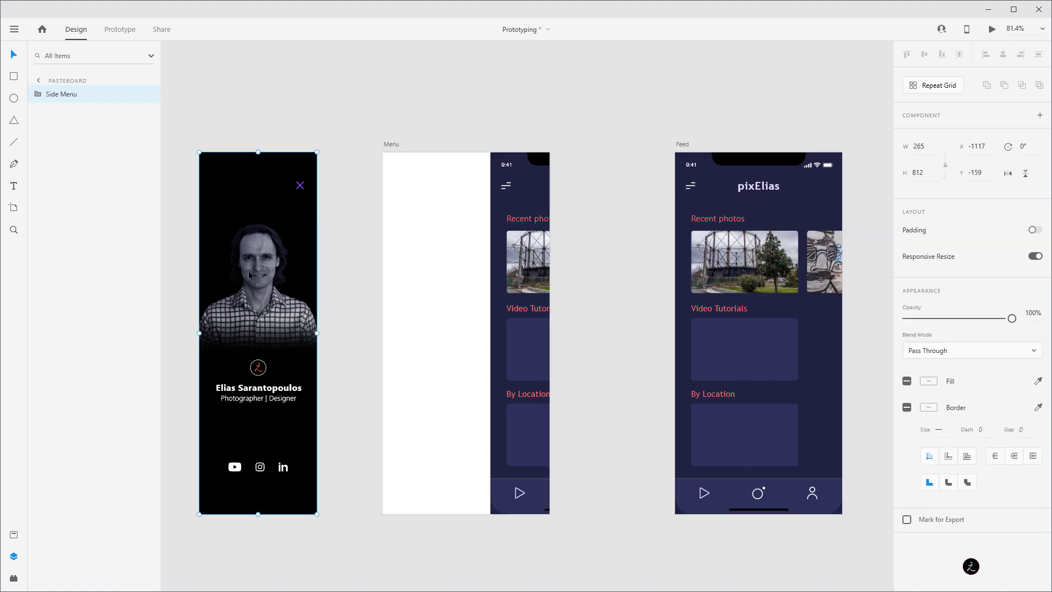
pyautogui.moveTo(239, 228); pyautogui.dragTo(422, 240)
pyautogui.scroll(3, 512, 270)
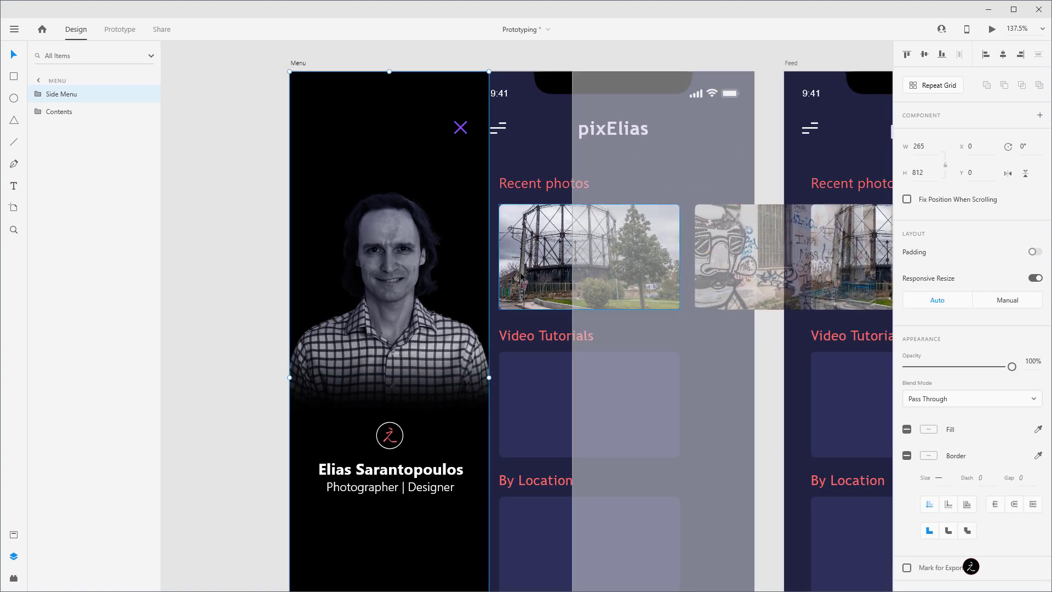
pyautogui.scroll(-3, 522, 275)
pyautogui.hscroll(2, 461, 268)
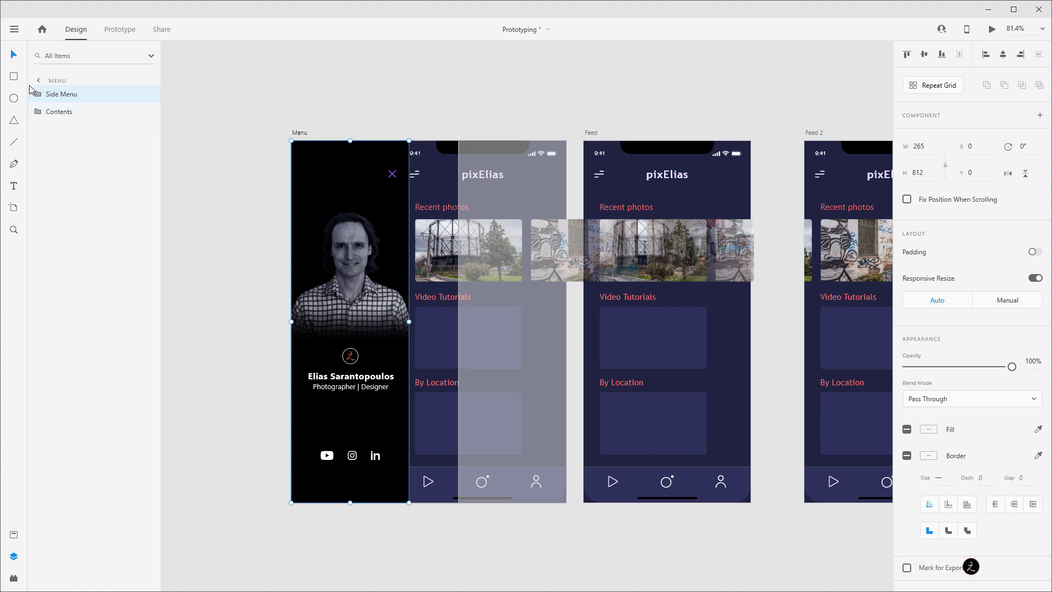
# - Move the Contents group left to X 187 so it tucks behind the Side Menu, and deselect it
pyautogui.click(58, 112)
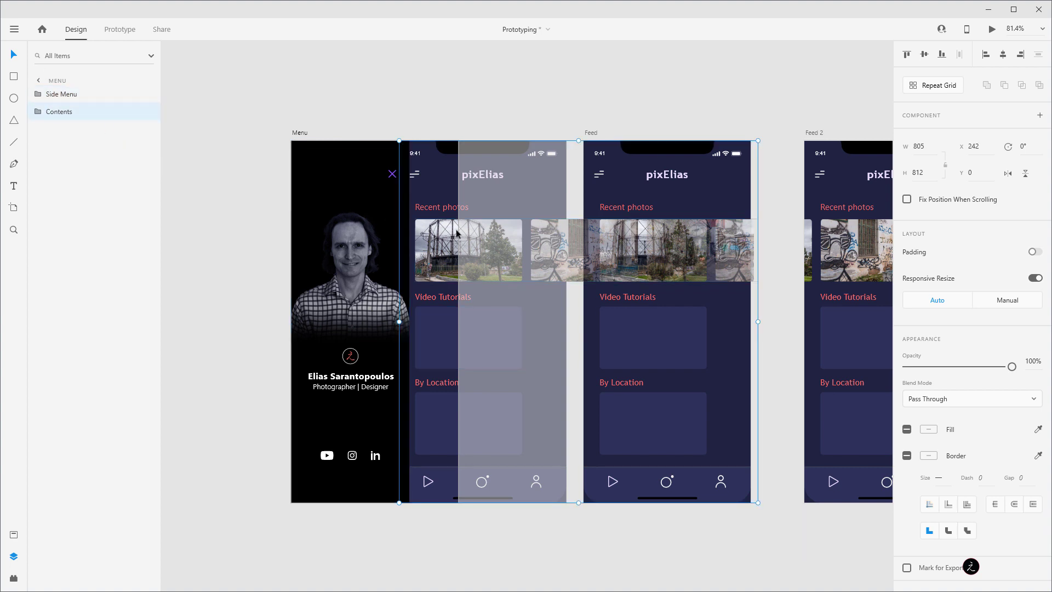
pyautogui.moveTo(439, 231); pyautogui.dragTo(421, 230)
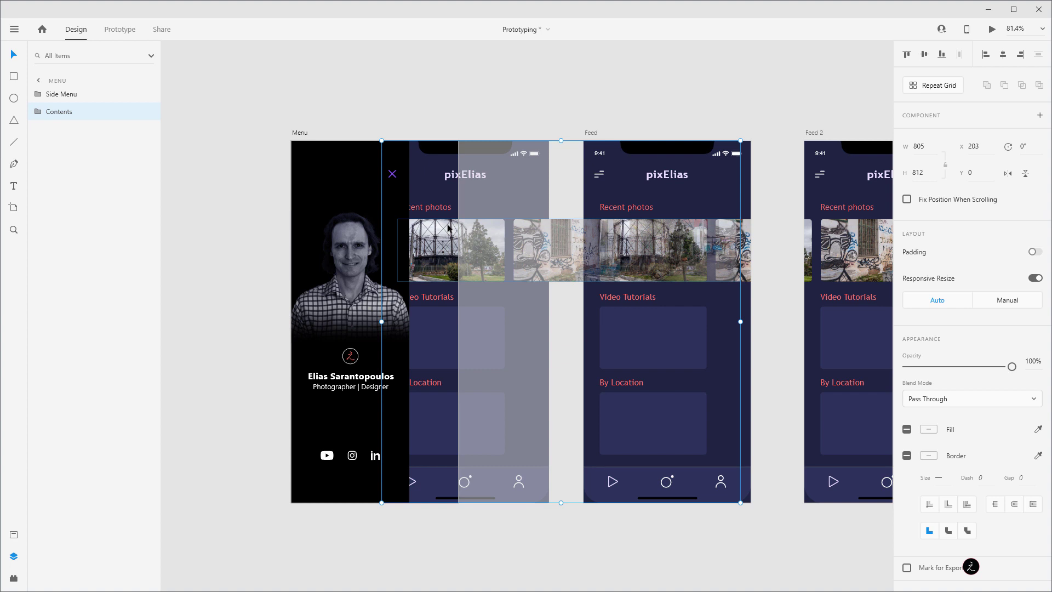
pyautogui.press('Left')
pyautogui.press('Left')
pyautogui.press('Left')
pyautogui.press('Left')
pyautogui.press('Left')
pyautogui.press('Left')
pyautogui.press('Left')
pyautogui.press('Left')
pyautogui.press('Left')
pyautogui.press('Left')
pyautogui.press('Left')
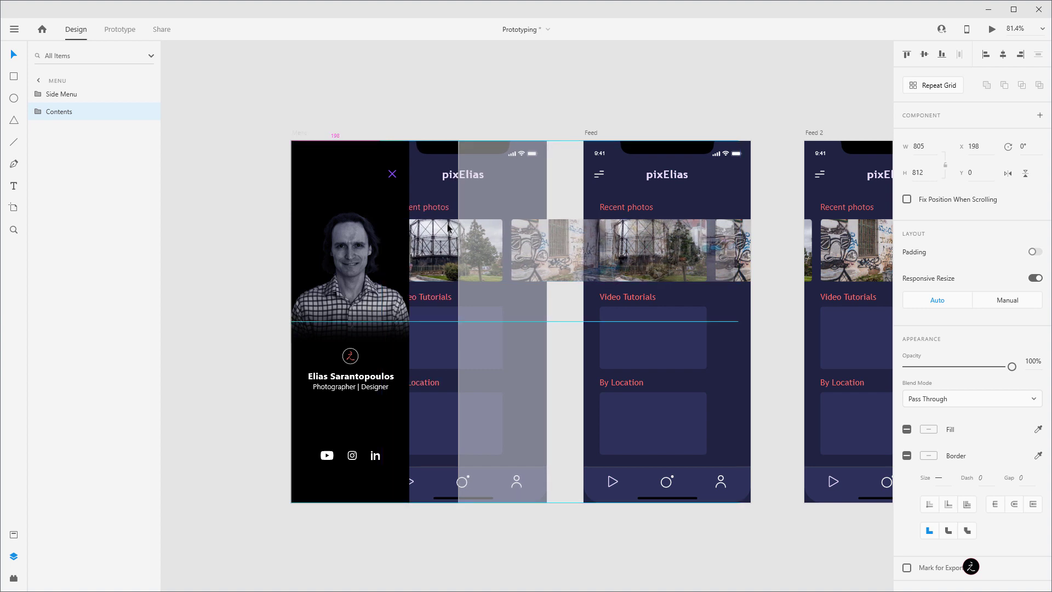
pyautogui.press('Left')
pyautogui.press('Left')
pyautogui.press('Left')
pyautogui.press('Left')
pyautogui.press('Left')
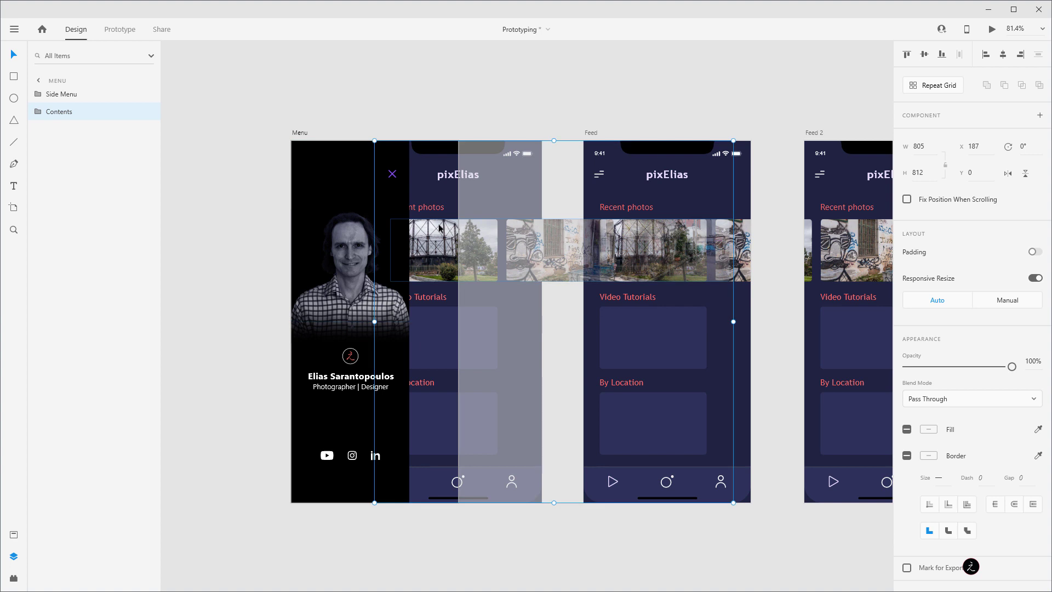
pyautogui.click(264, 215)
# - In Prototype mode, link the Settings Icon on the Feed artboard to the Menu artboard with a Tap trigger and Auto-Animate
pyautogui.moveTo(307, 154); pyautogui.dragTo(215, 154)
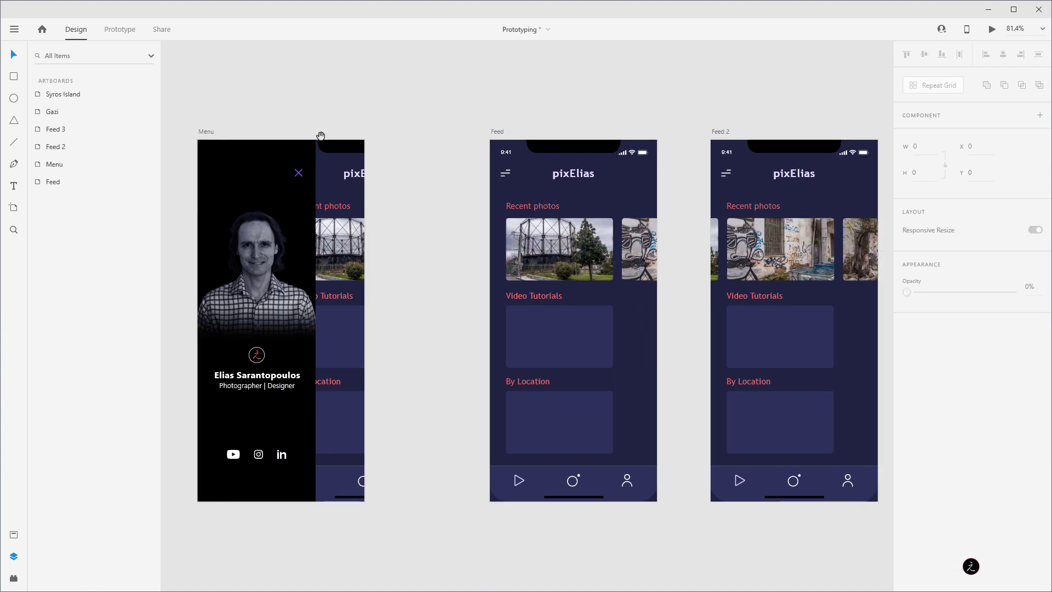
pyautogui.click(129, 32)
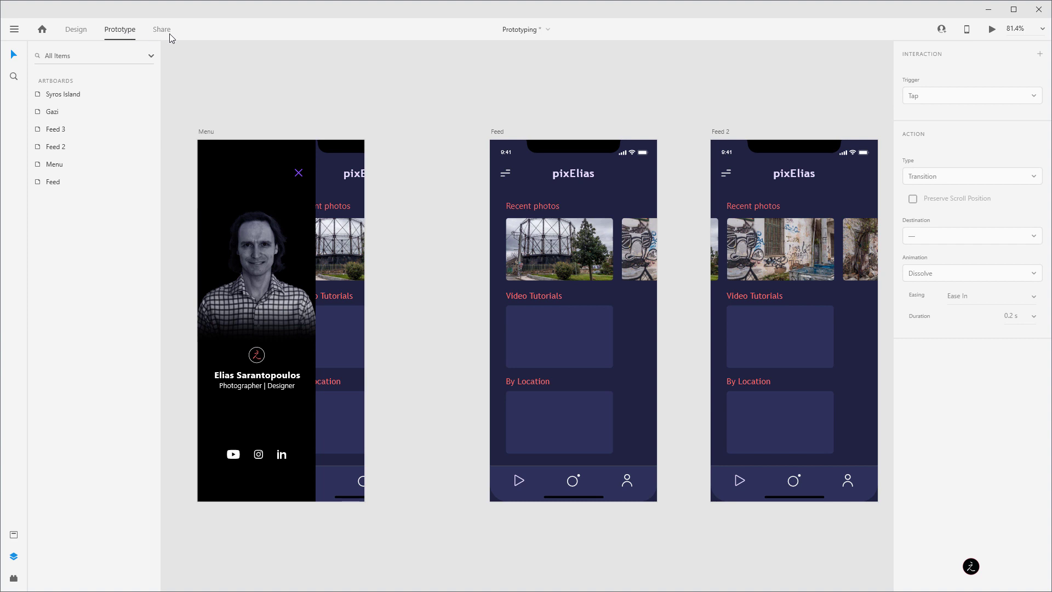
pyautogui.click(507, 174)
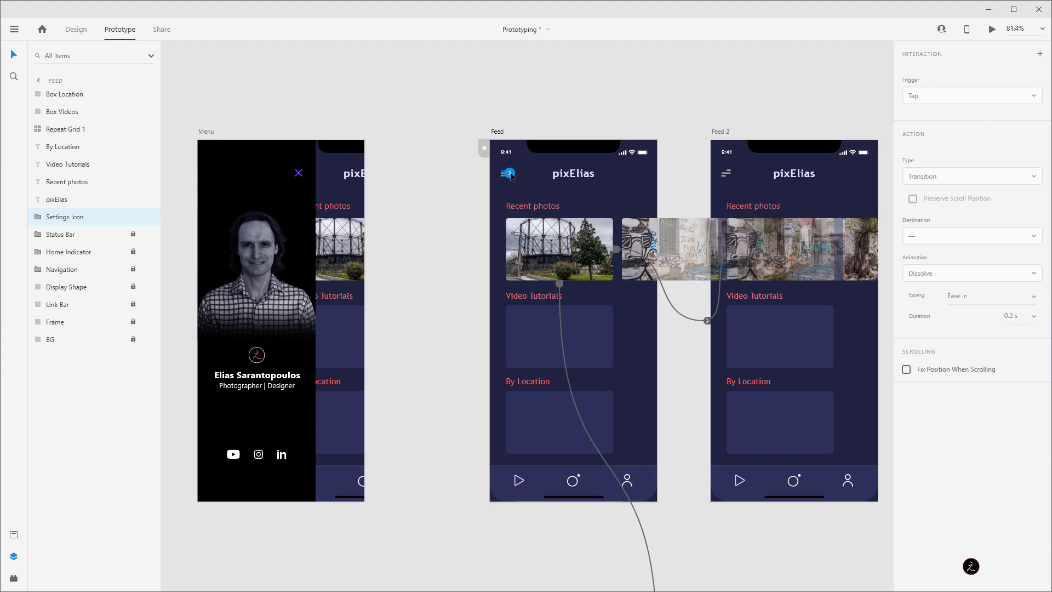
pyautogui.moveTo(510, 174); pyautogui.dragTo(543, 151)
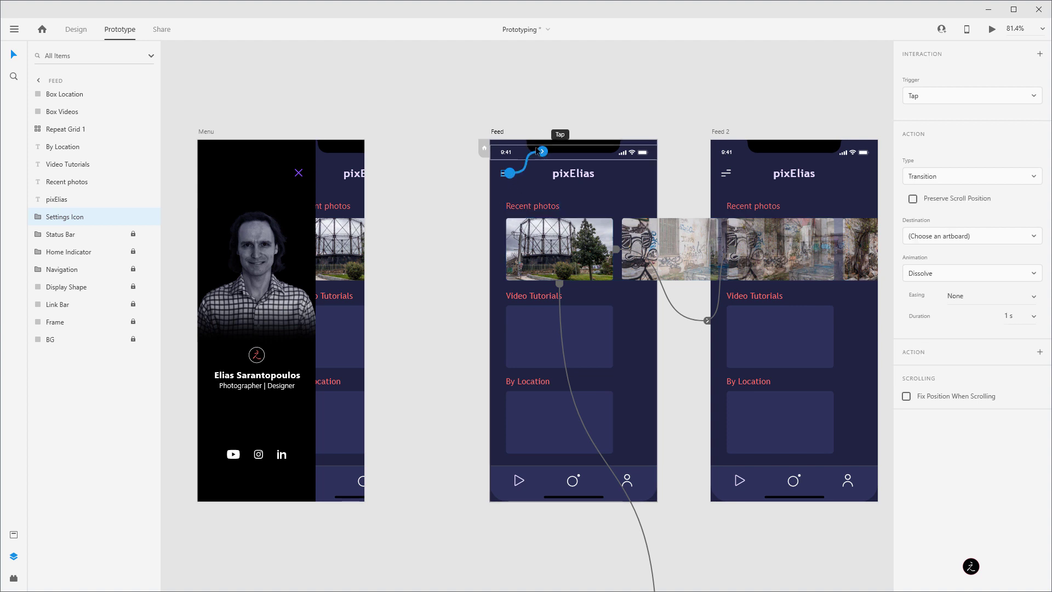
pyautogui.click(940, 99)
pyautogui.click(939, 98)
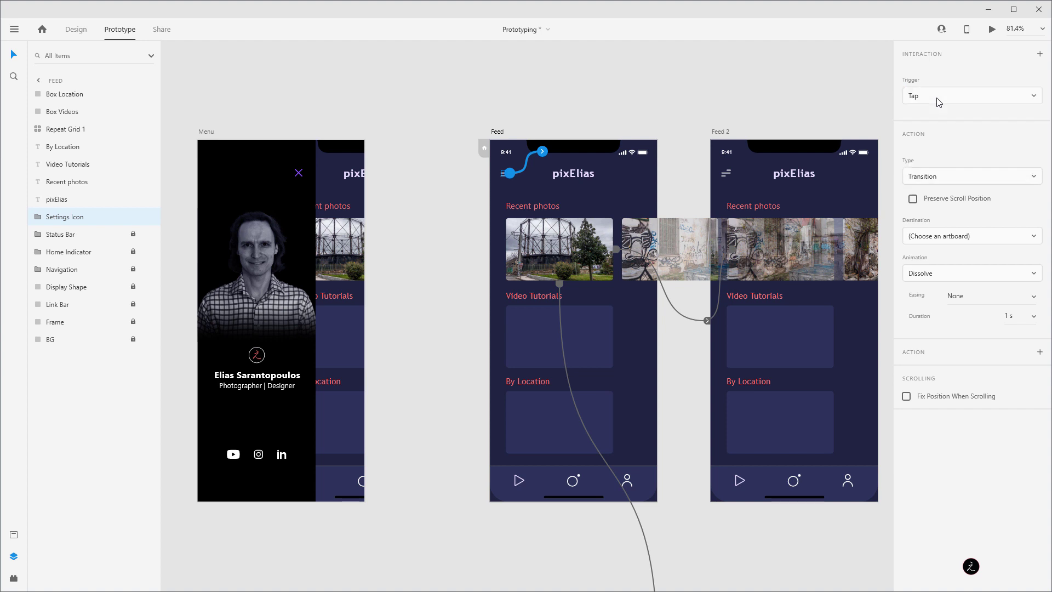
pyautogui.click(960, 178)
pyautogui.click(946, 199)
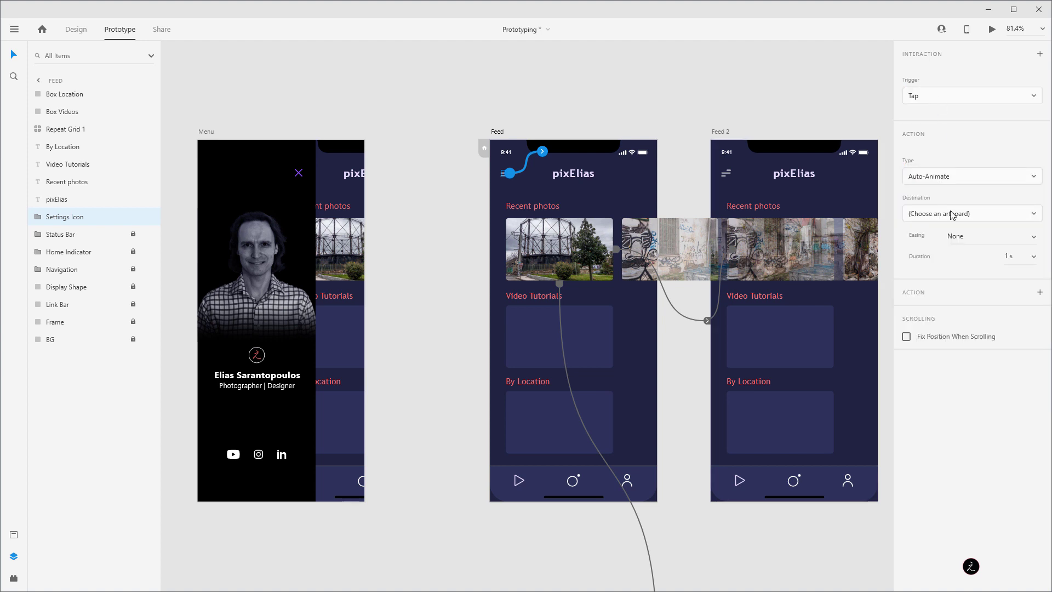
pyautogui.click(941, 214)
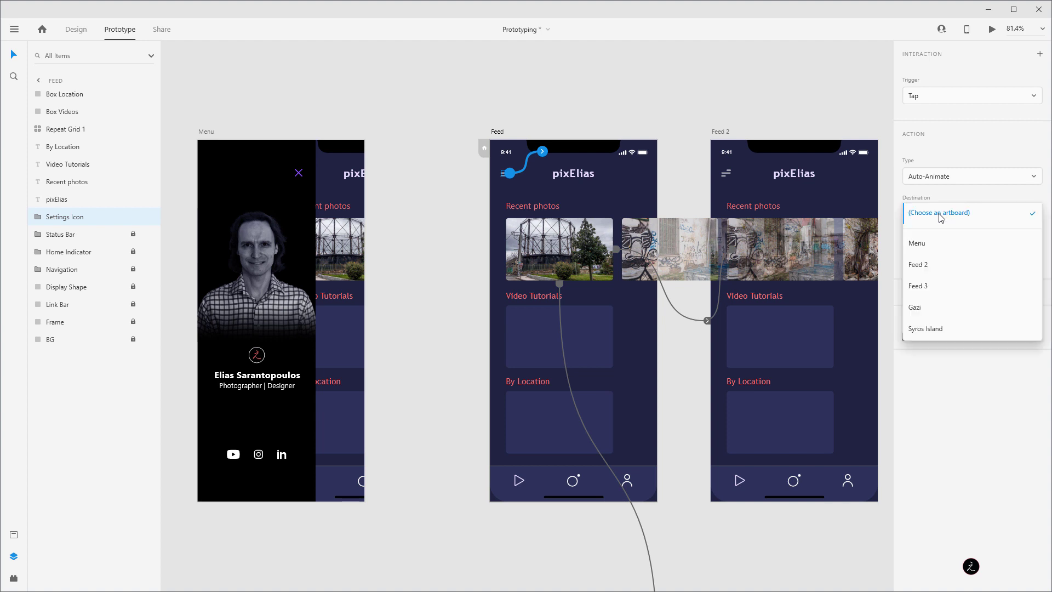
pyautogui.click(923, 245)
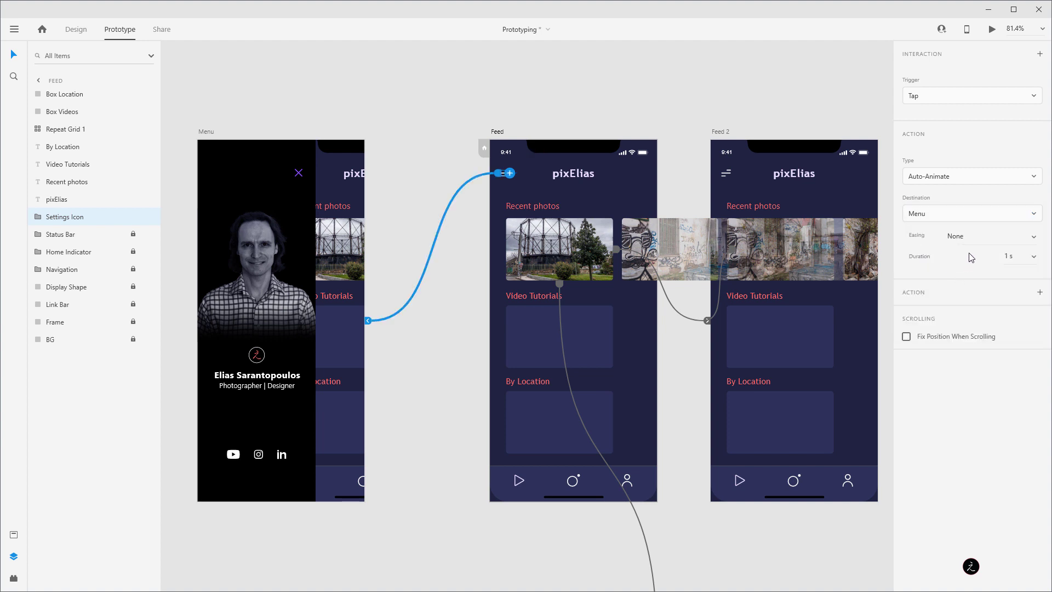
# - Set the Settings Icon interaction's easing to Ease Out and its duration to 0.6 s
pyautogui.click(1035, 243)
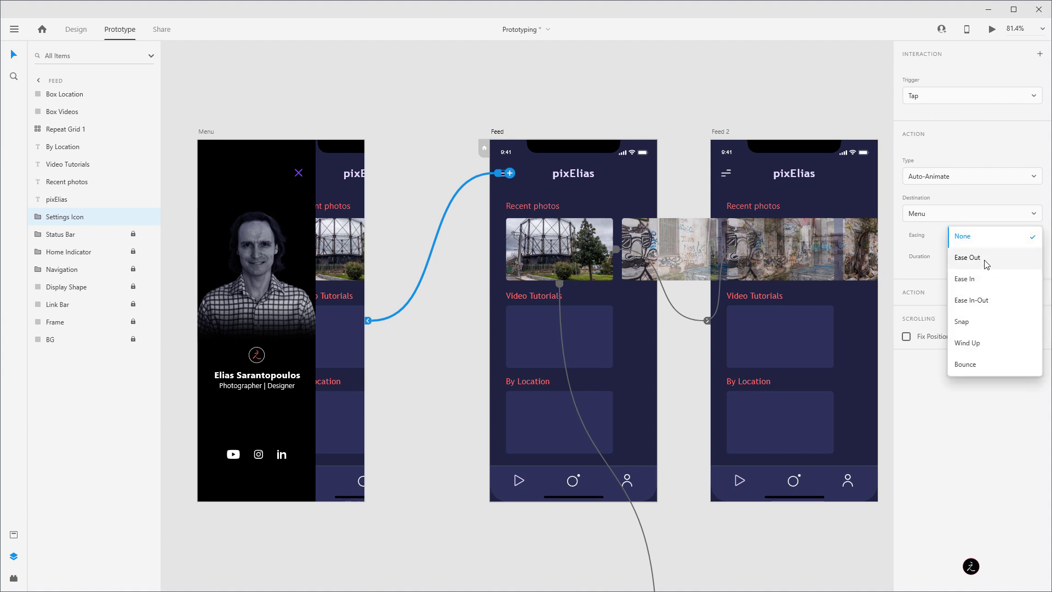
pyautogui.click(986, 265)
pyautogui.click(1035, 259)
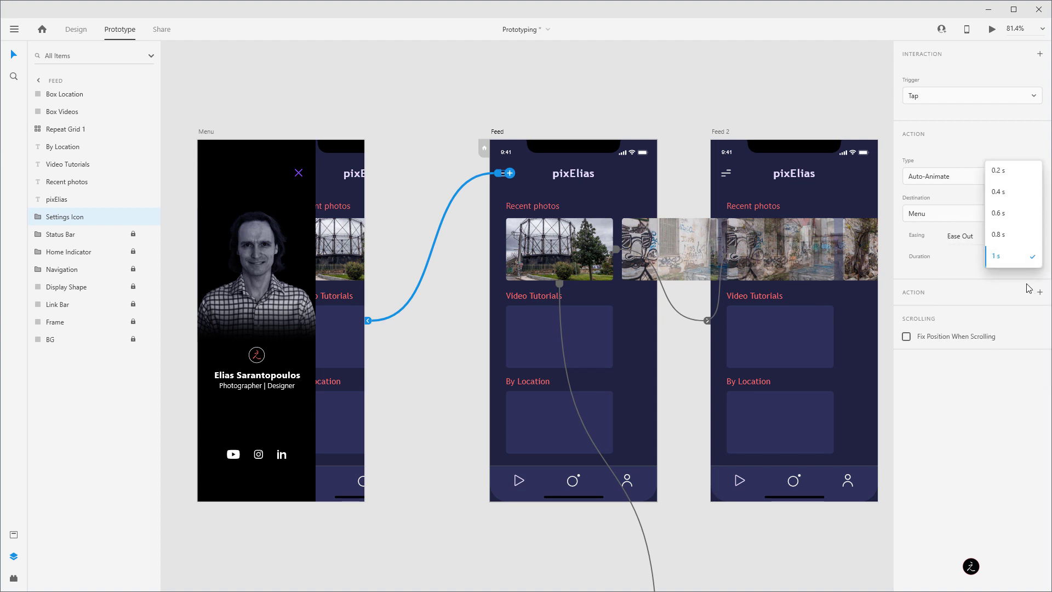
pyautogui.click(1010, 221)
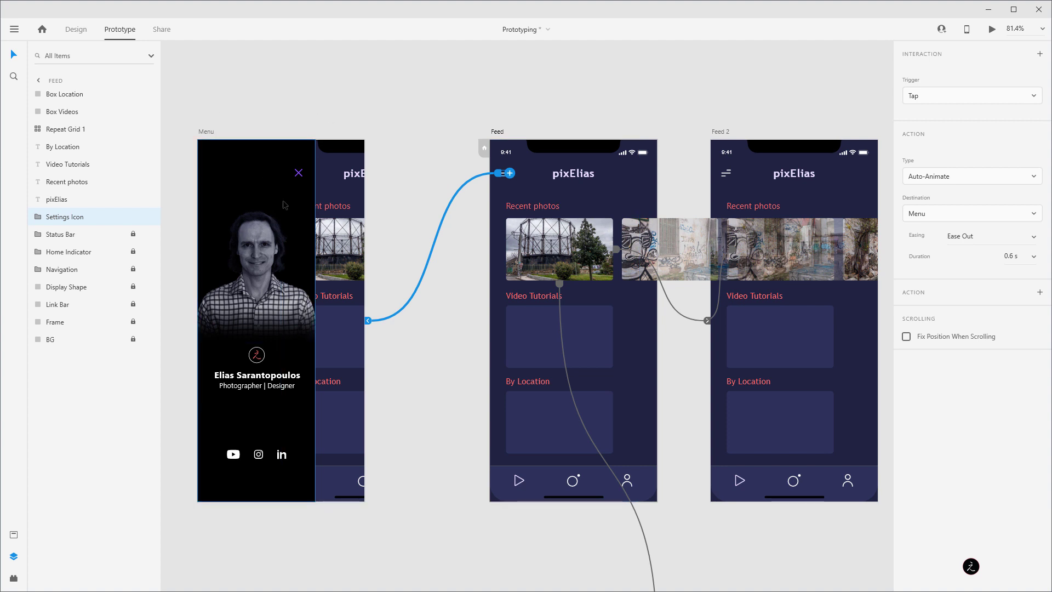
# - Link the Close Btn inside the Side Menu group to the Feed artboard with a Tap trigger and Auto-Animate
pyautogui.click(300, 175)
pyautogui.doubleClick(299, 175)
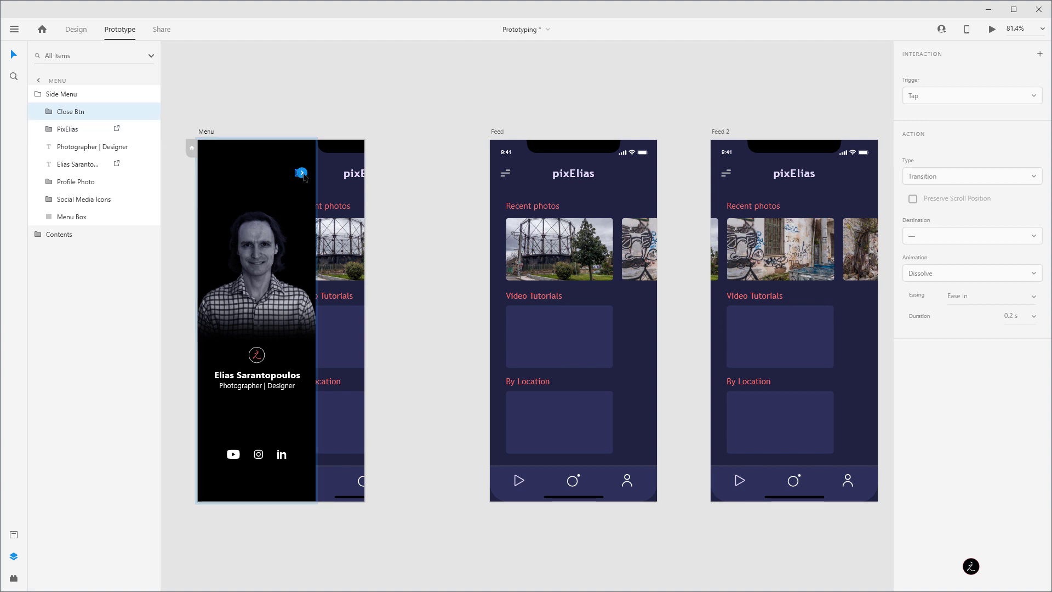
pyautogui.click(303, 174)
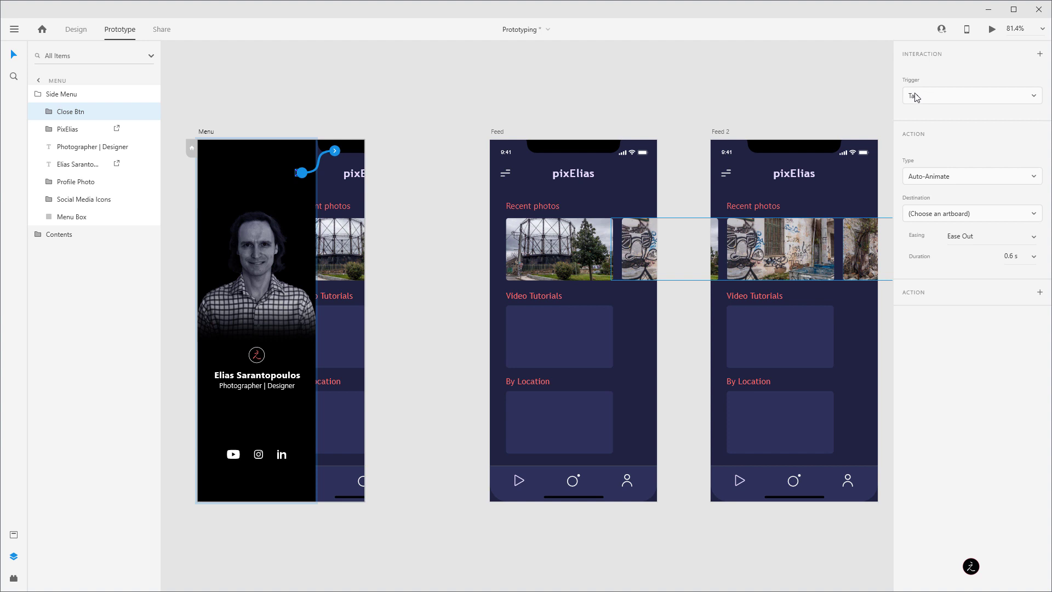
pyautogui.click(948, 213)
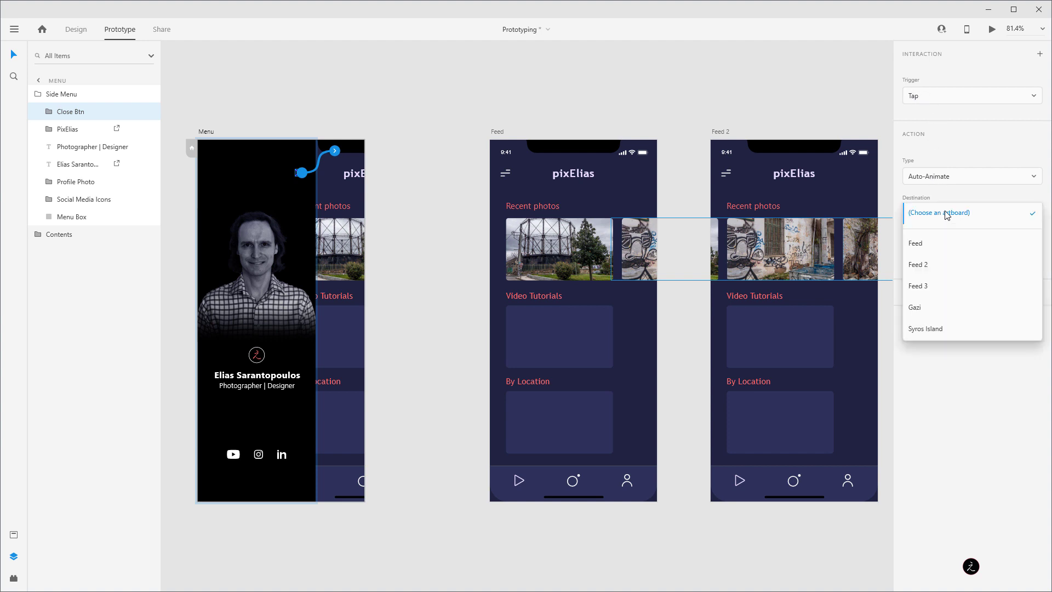
pyautogui.click(925, 245)
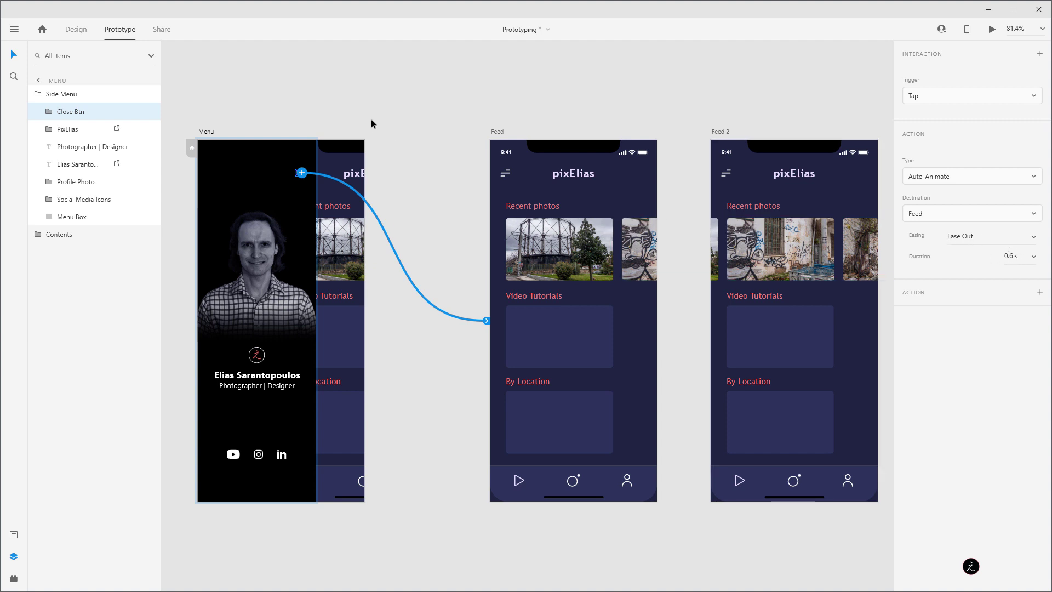
# - Preview the prototype from Feed, opening and closing the side menu twice, and close the preview
pyautogui.click(493, 133)
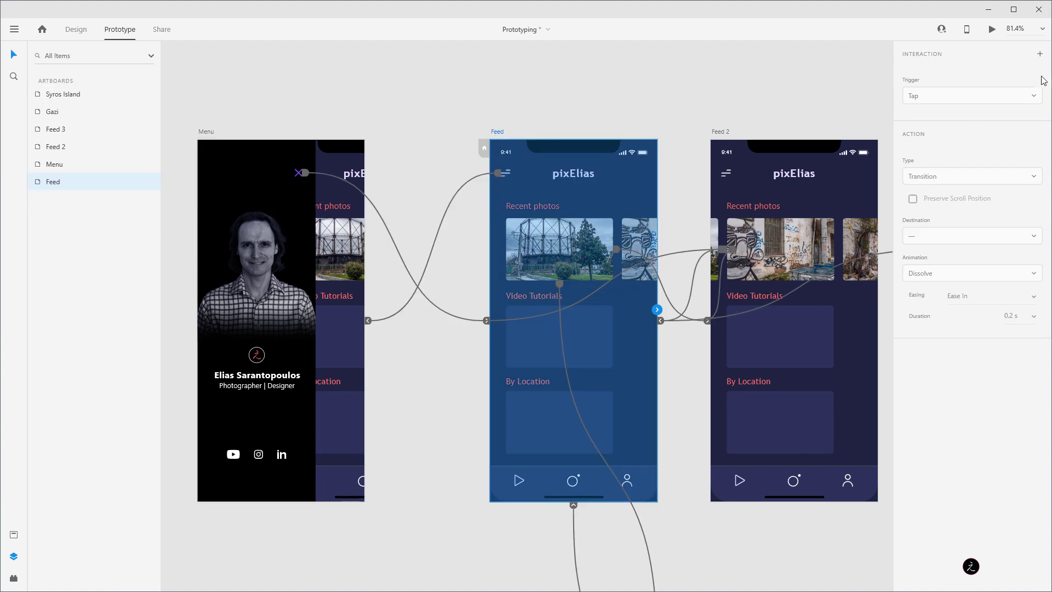
pyautogui.click(992, 30)
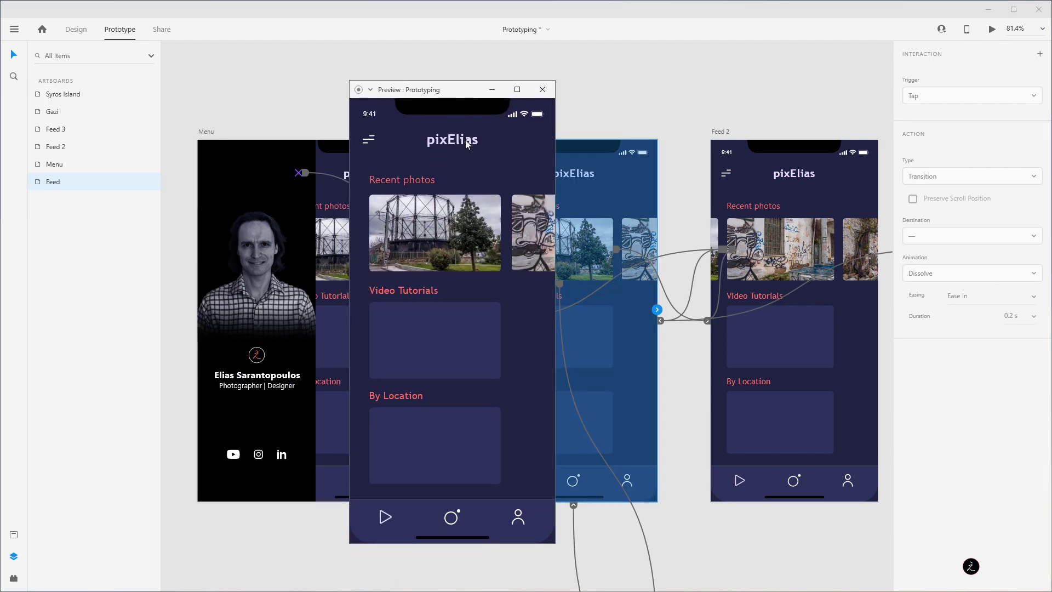
pyautogui.click(369, 141)
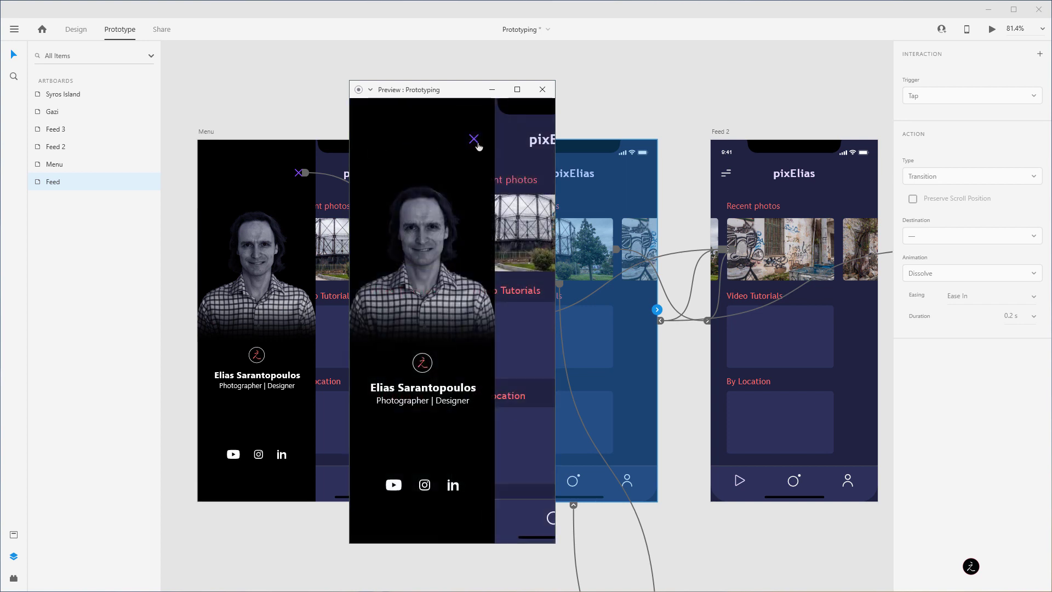
pyautogui.click(474, 141)
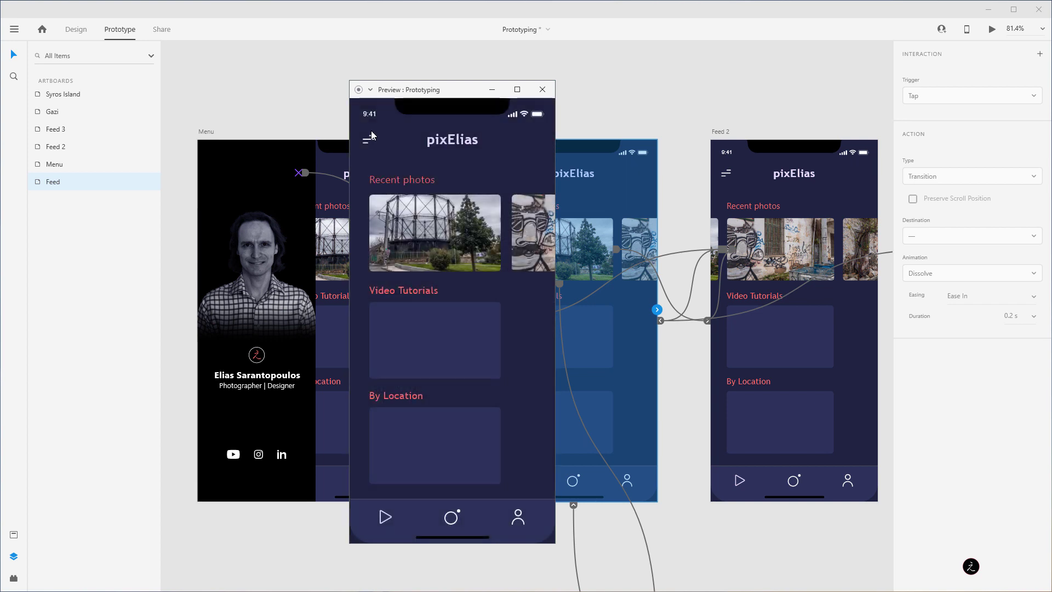
pyautogui.click(370, 139)
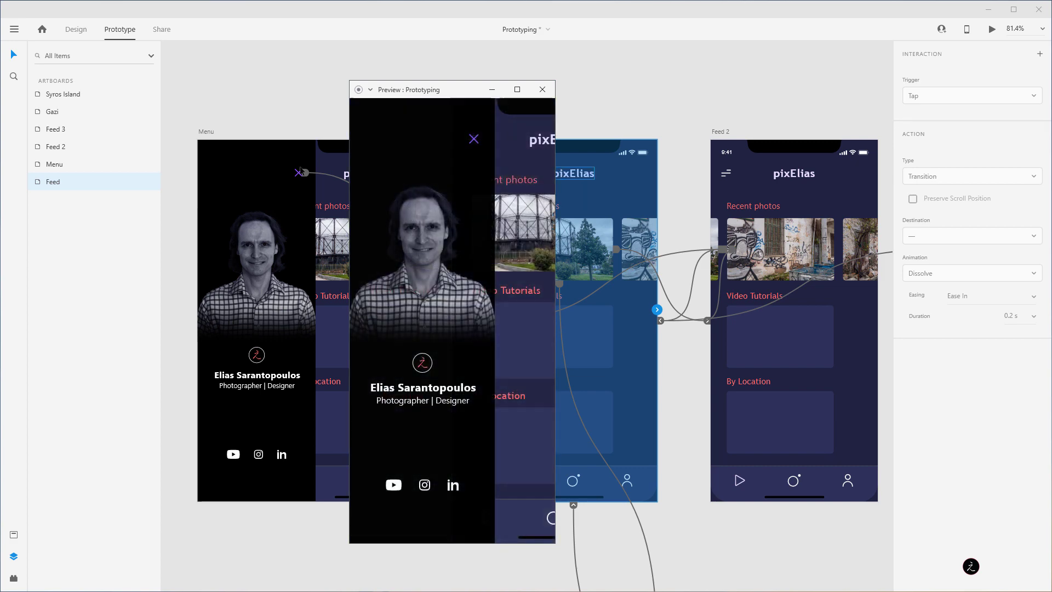
pyautogui.click(474, 140)
pyautogui.click(543, 90)
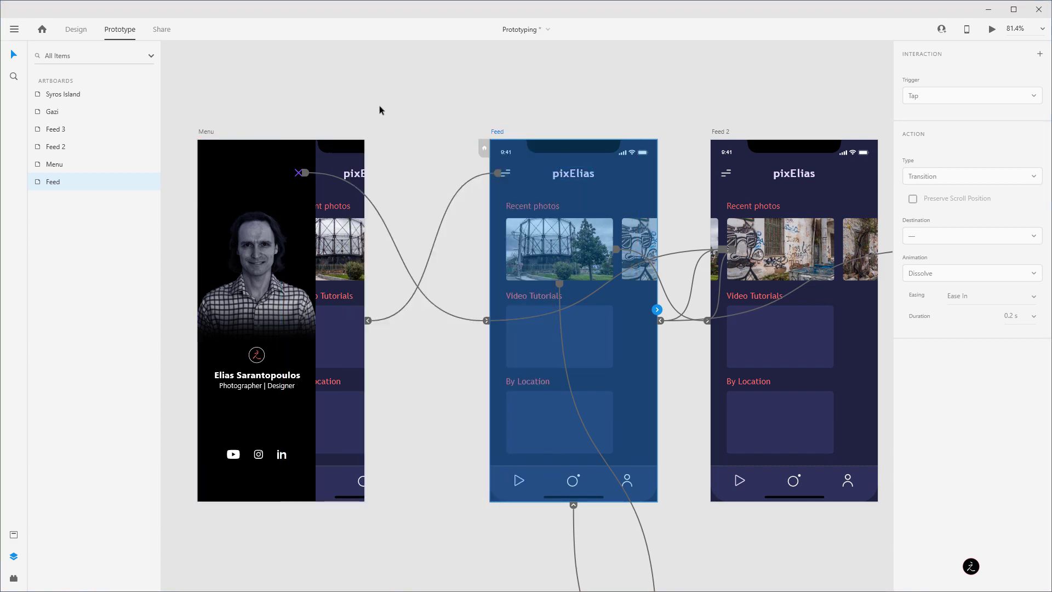
pyautogui.click(398, 106)
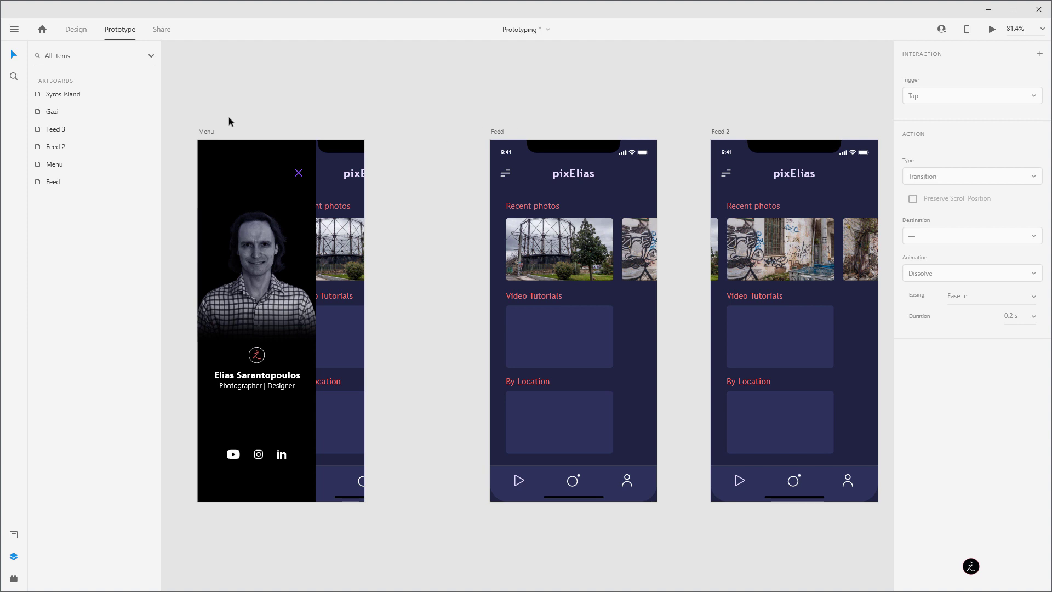
# - In Design mode, copy the Side Menu group from Menu into the Feed artboard and move it off the left edge to X -265, Y 0
pyautogui.click(84, 31)
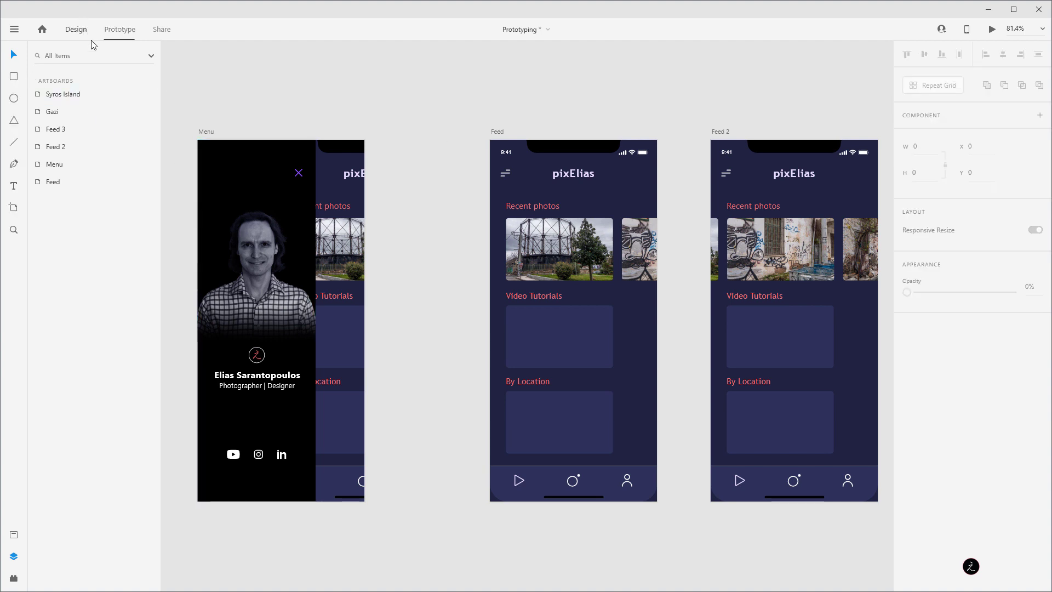
pyautogui.click(240, 176)
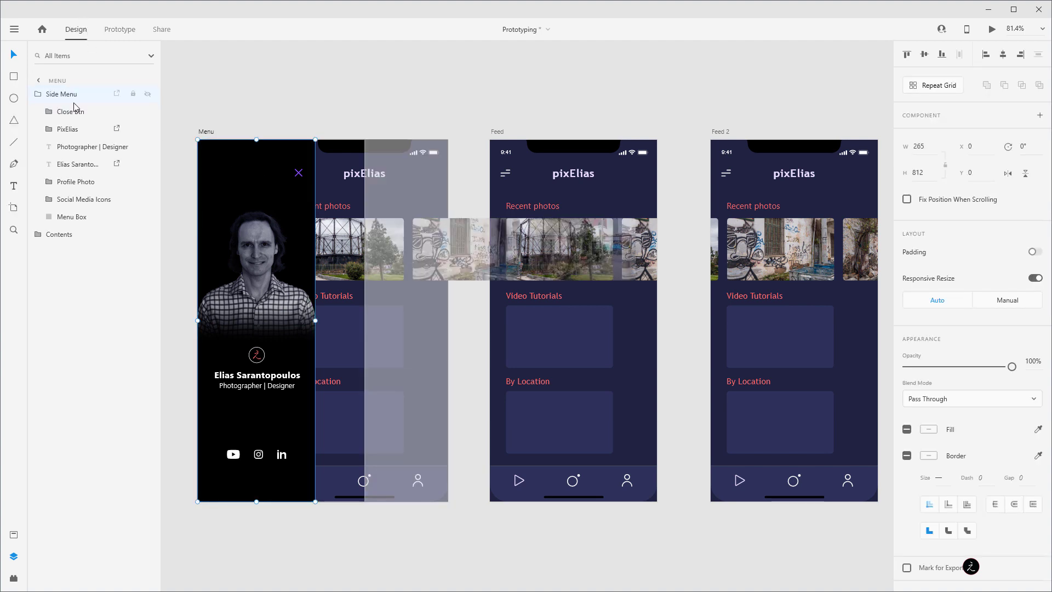
pyautogui.rightClick(233, 182)
pyautogui.click(270, 246)
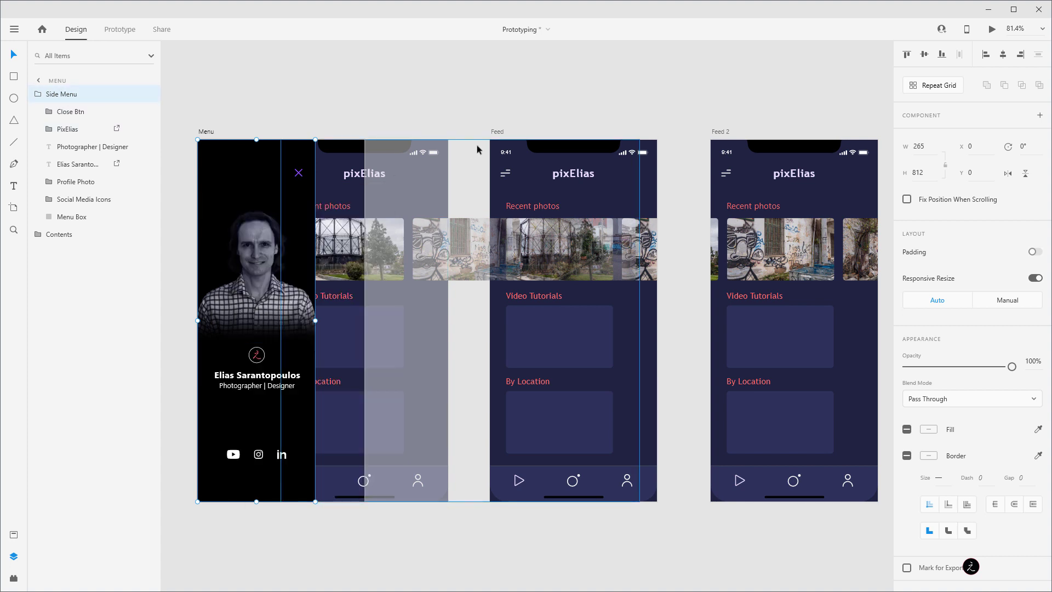
pyautogui.click(500, 132)
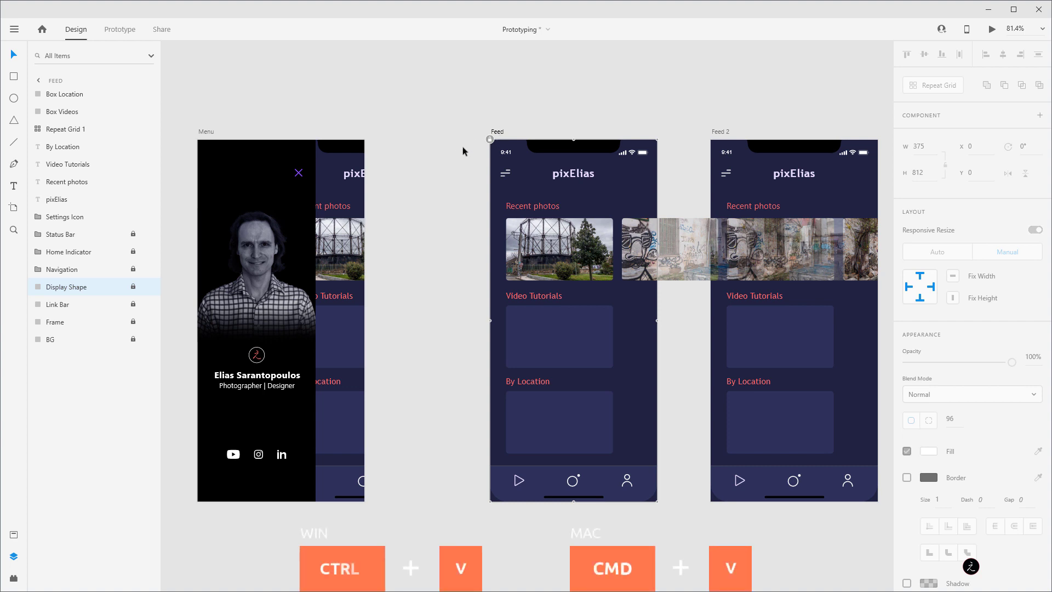
pyautogui.hotkey('ctrl', 'v')
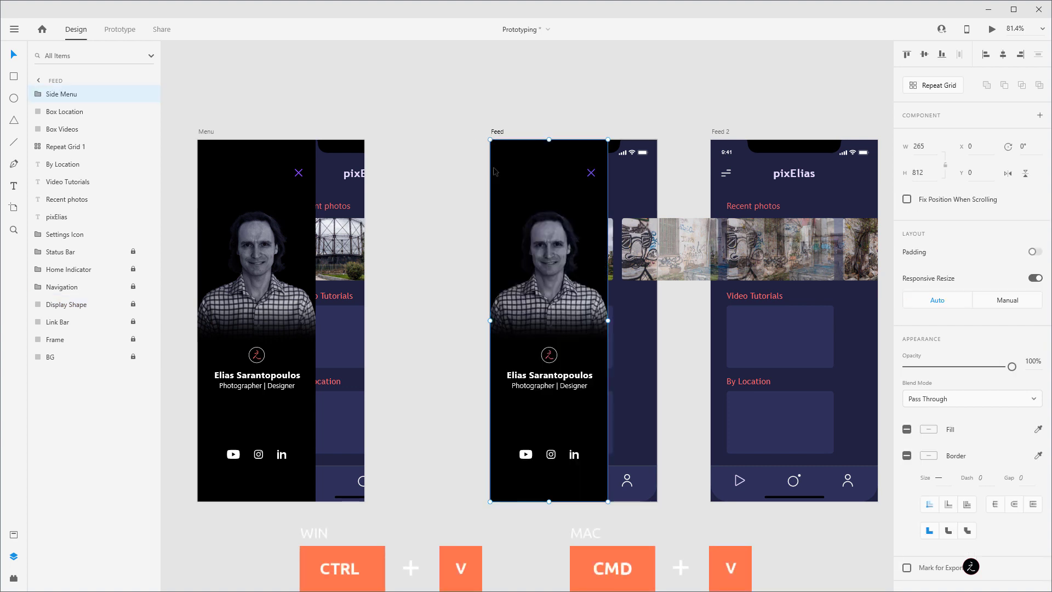
pyautogui.moveTo(572, 193); pyautogui.dragTo(454, 190)
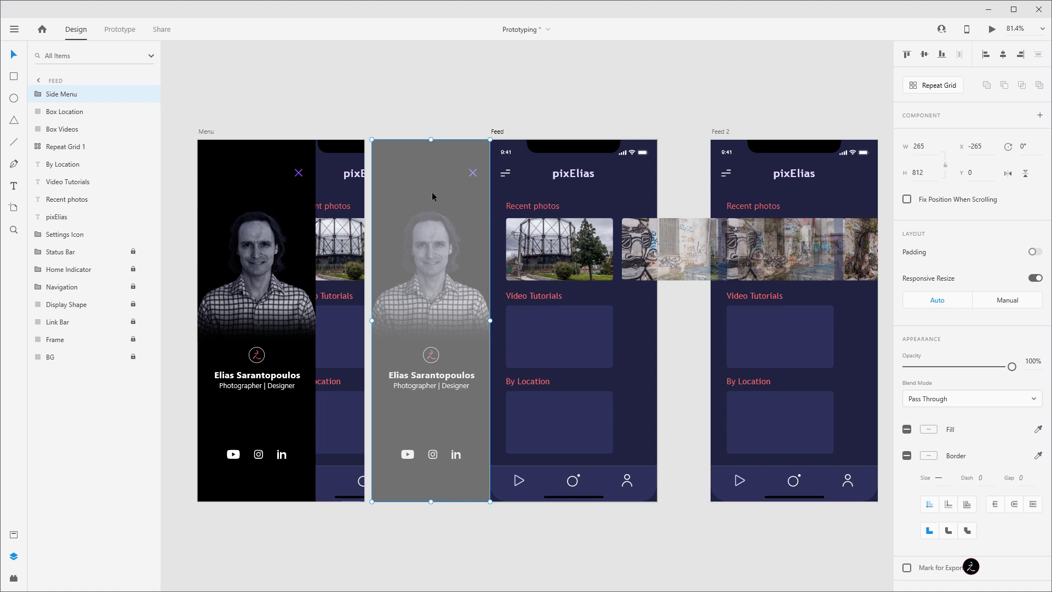
# - Preview Feed again to check the side menu's slide-in and slide-out animation, and close the preview
pyautogui.click(498, 132)
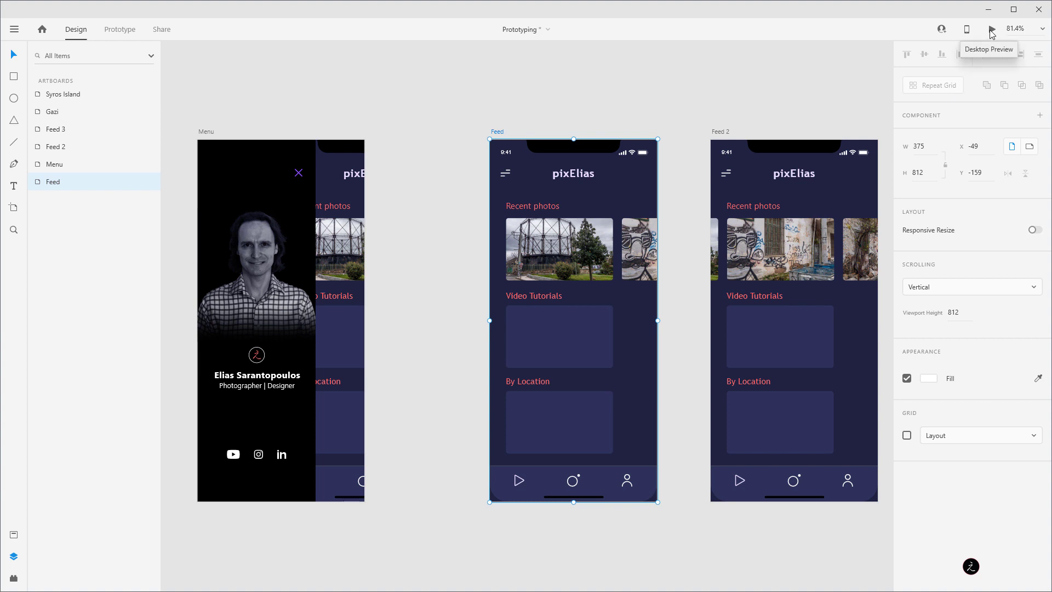
pyautogui.hotkey('ctrl', 'Return')
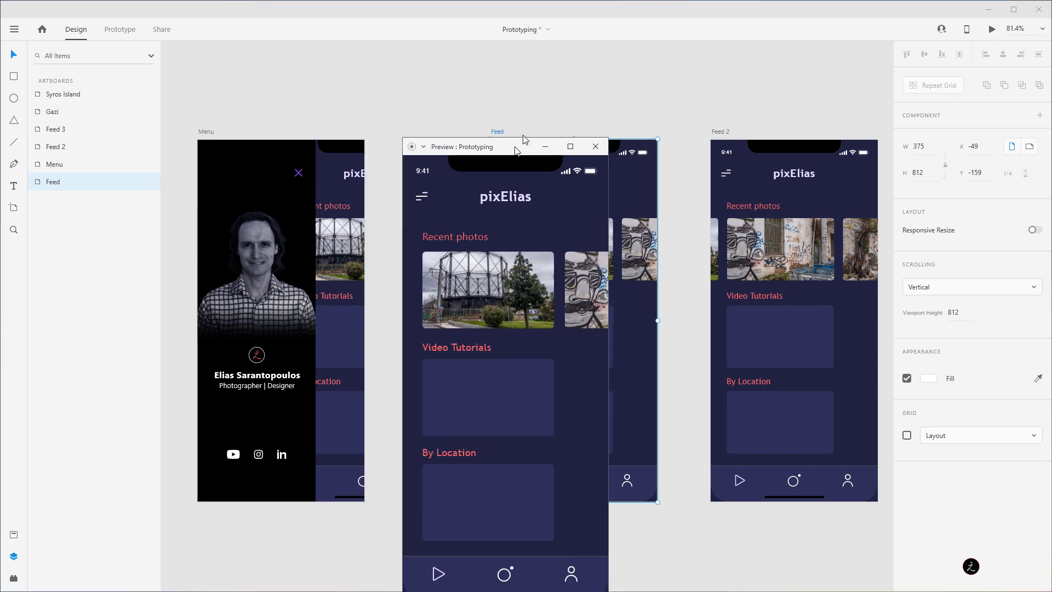
pyautogui.click(372, 149)
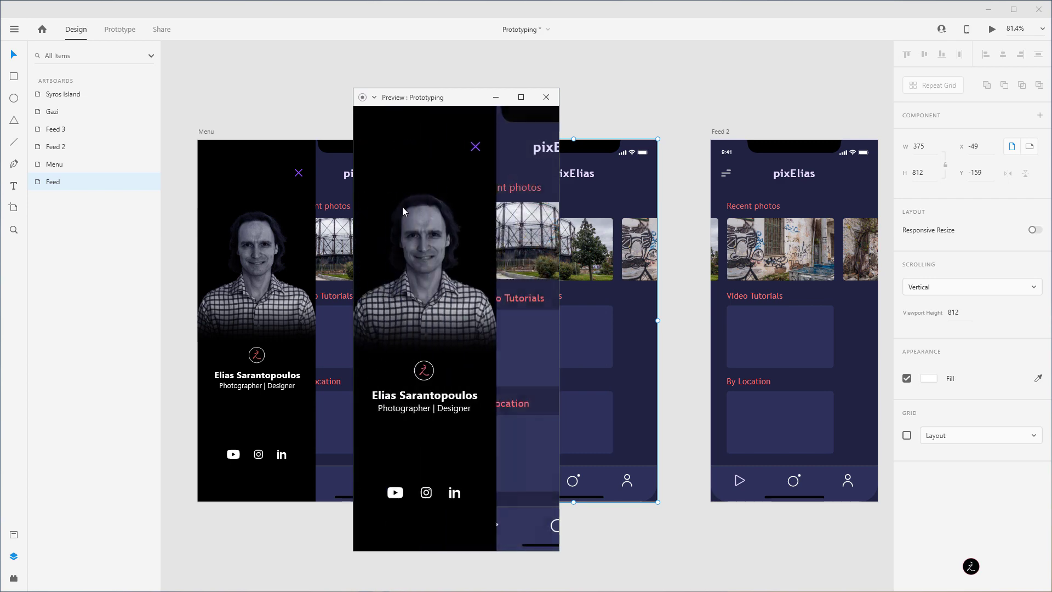
pyautogui.click(478, 147)
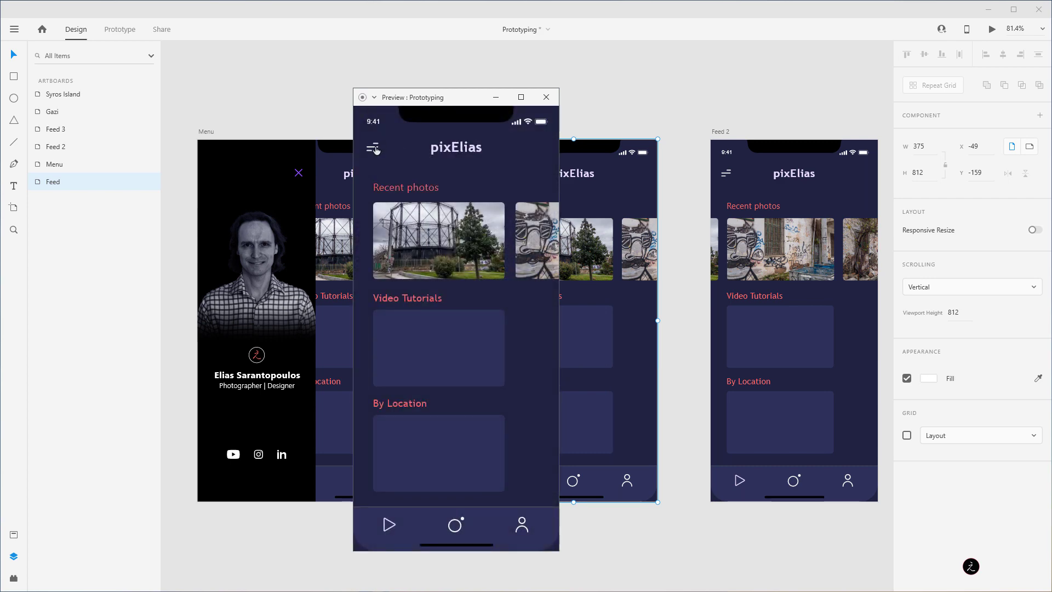
pyautogui.click(375, 149)
pyautogui.click(480, 151)
pyautogui.click(547, 97)
pyautogui.click(397, 89)
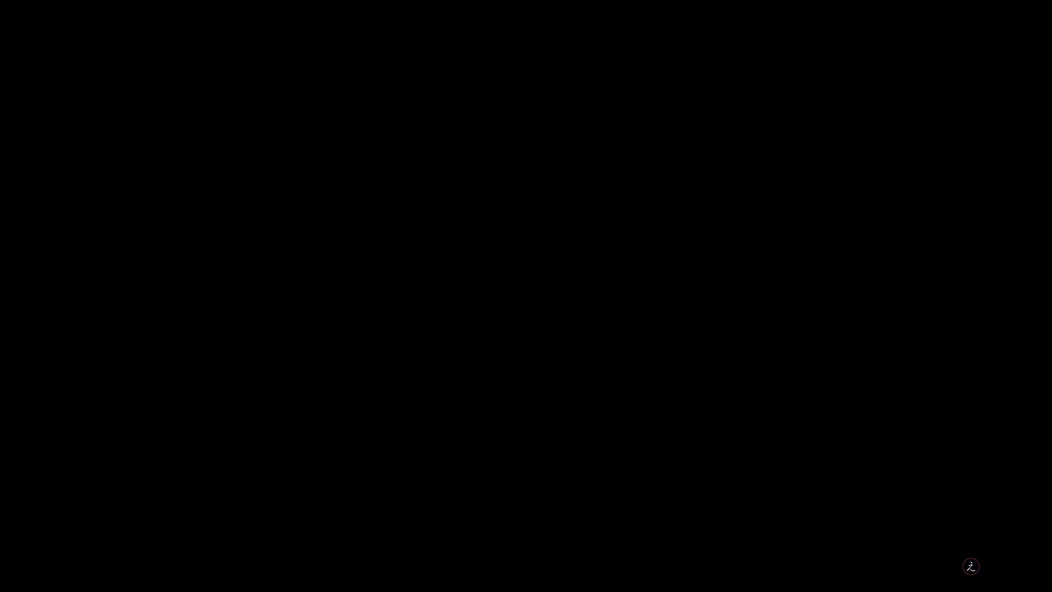